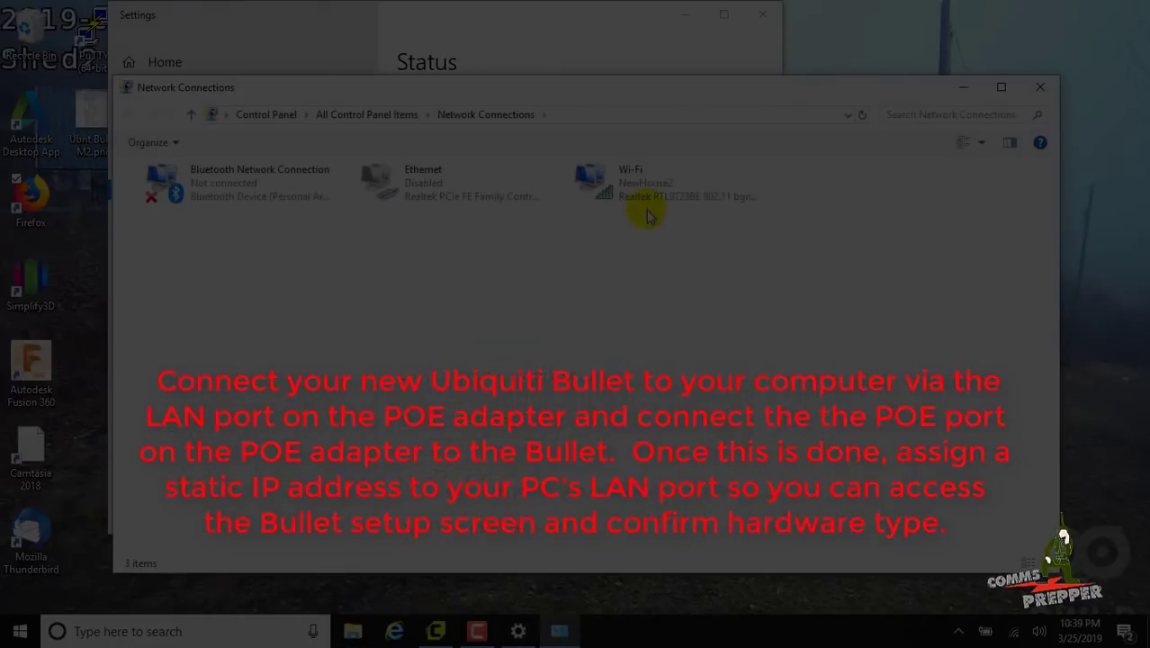
Disable Wi-Fi and give Ethernet the static IPv4 address 192.168.1.2 with mask 255.255.255.0
{"action": "right_click", "coordinate": [611, 199]}
{"action": "left_click", "coordinate": [584, 208]}
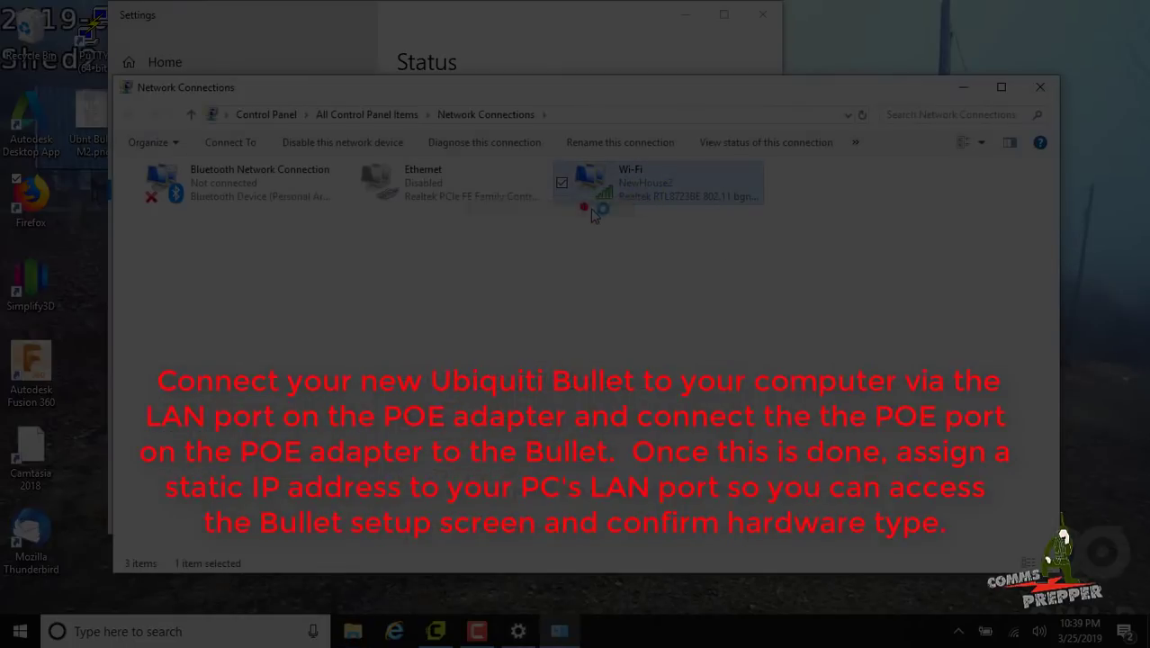
{"action": "right_click", "coordinate": [466, 205]}
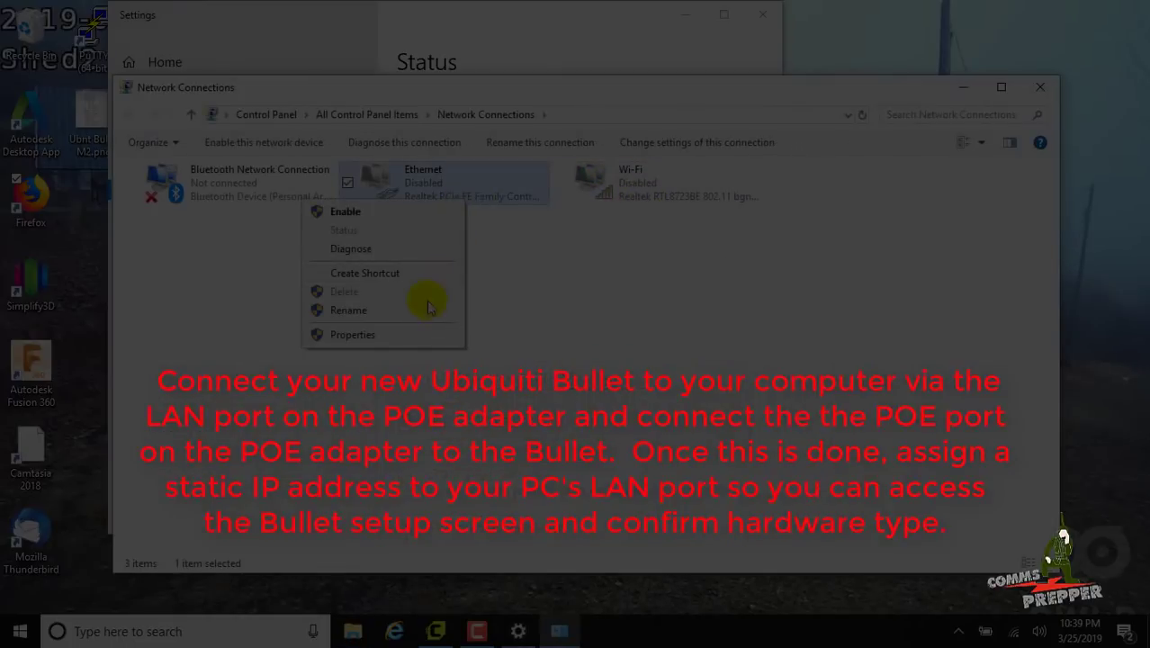
{"action": "left_click", "coordinate": [421, 334]}
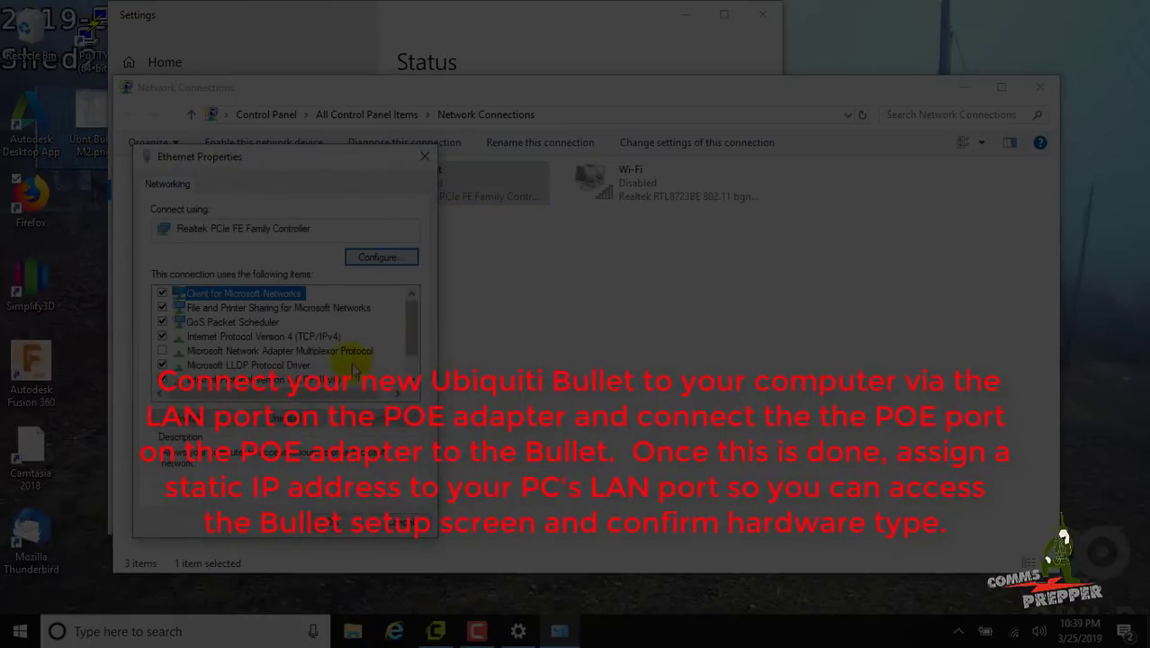
{"action": "double_click", "coordinate": [330, 343]}
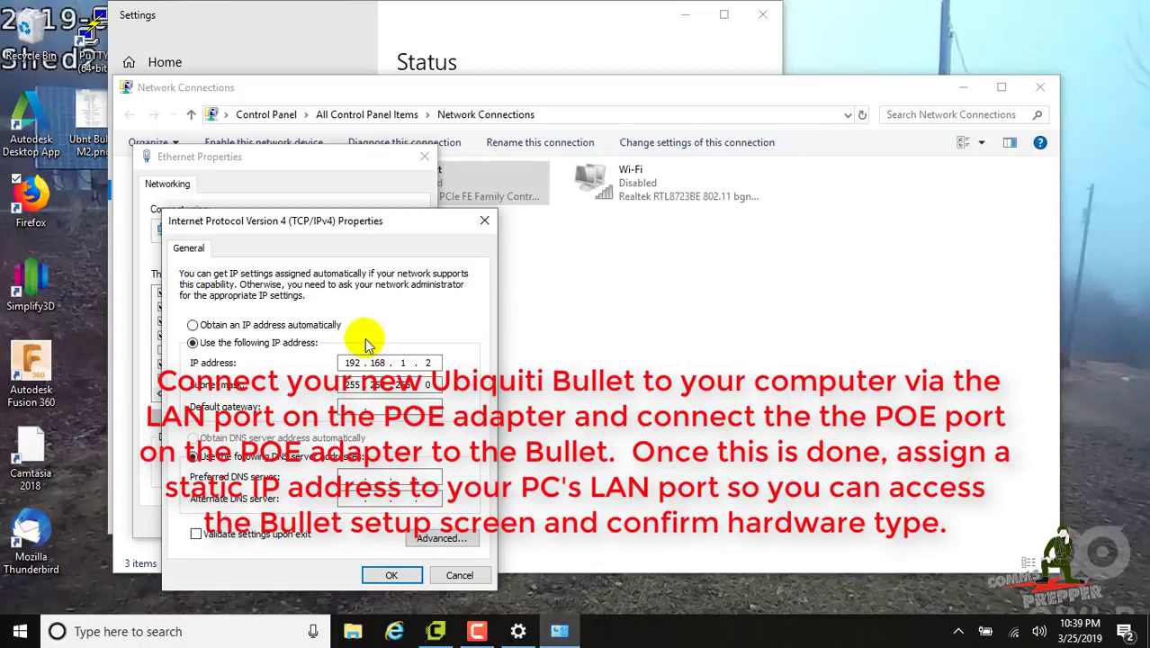
{"action": "left_click", "coordinate": [403, 573]}
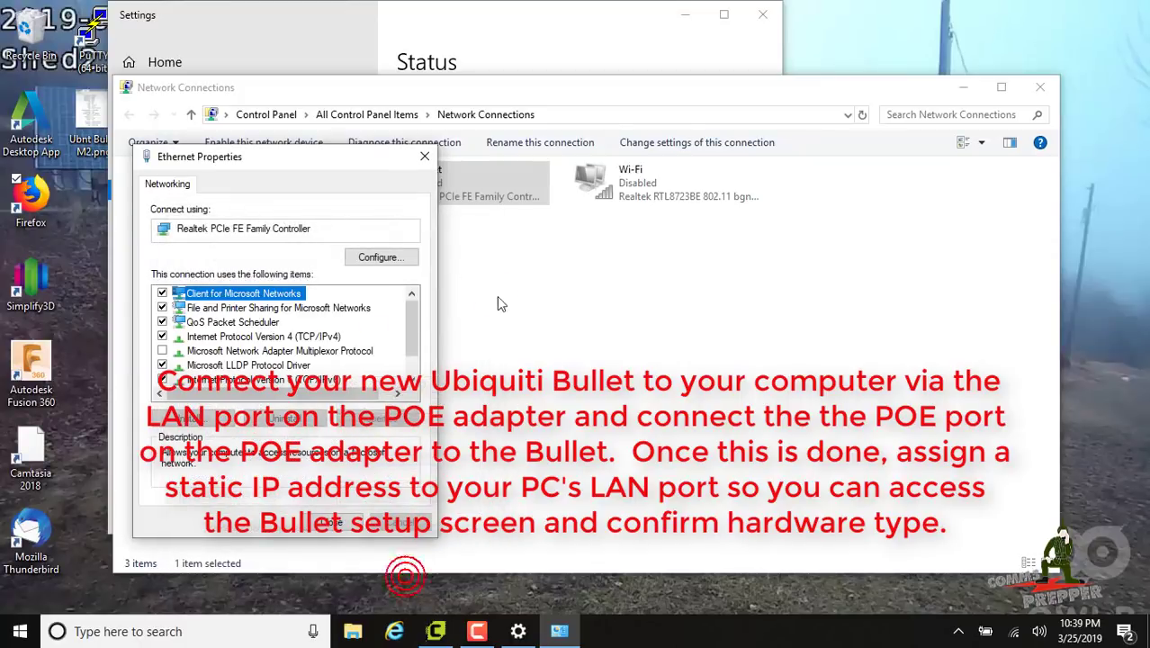
{"action": "left_click", "coordinate": [351, 519]}
Enable the Ethernet adapter and close Network Connections
{"action": "right_click", "coordinate": [463, 198]}
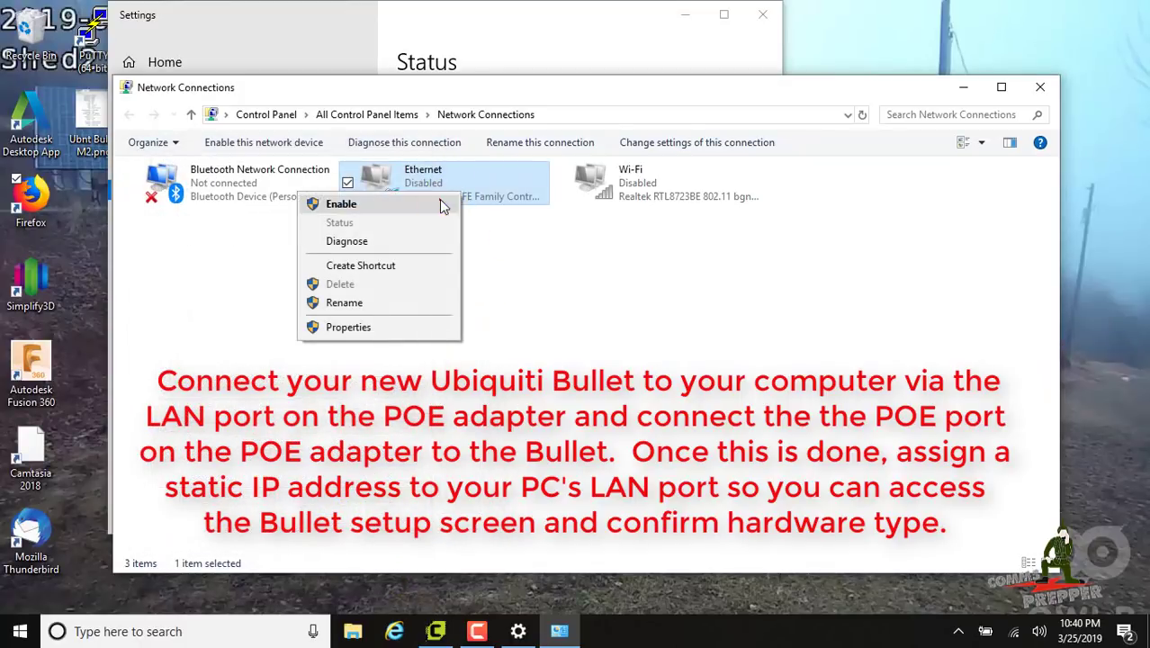
{"action": "left_click", "coordinate": [341, 203]}
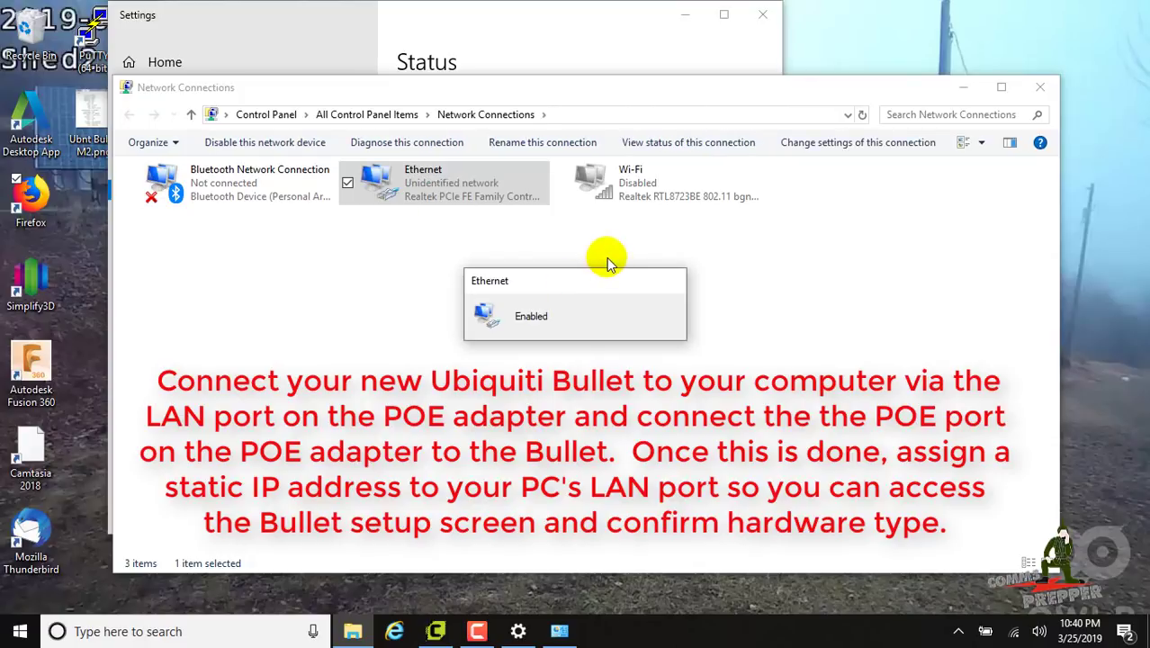
{"action": "left_click", "coordinate": [1040, 87]}
Load 192.168.1.20 in Internet Explorer, going past the certificate warning
{"action": "left_click", "coordinate": [760, 16]}
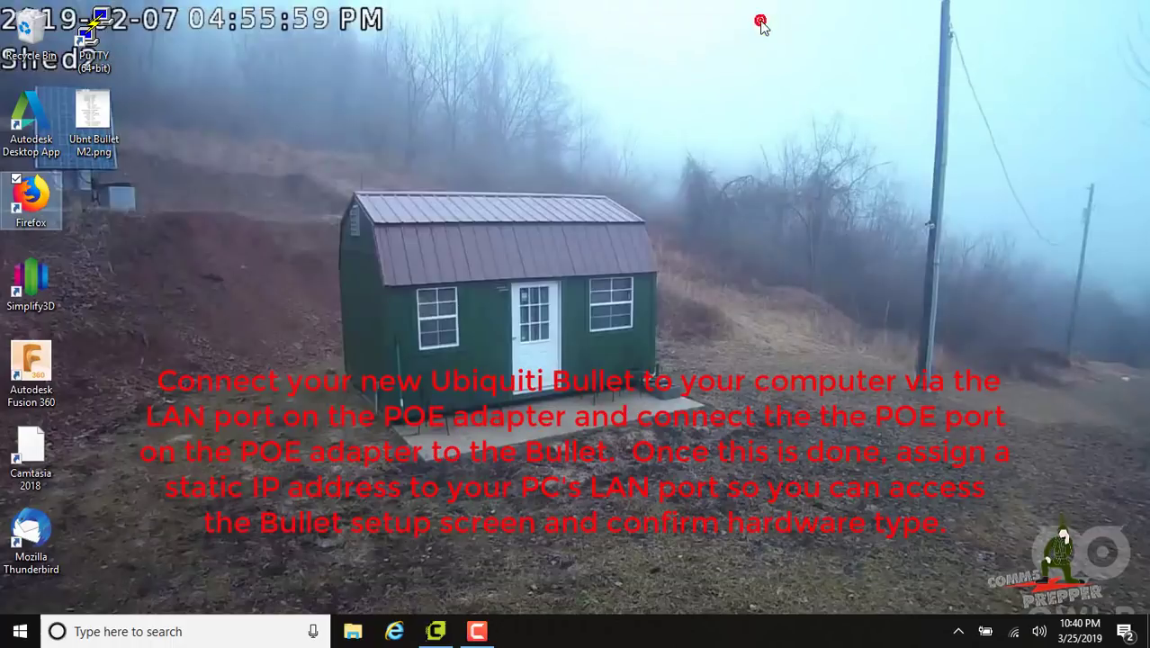
{"action": "left_click", "coordinate": [619, 147]}
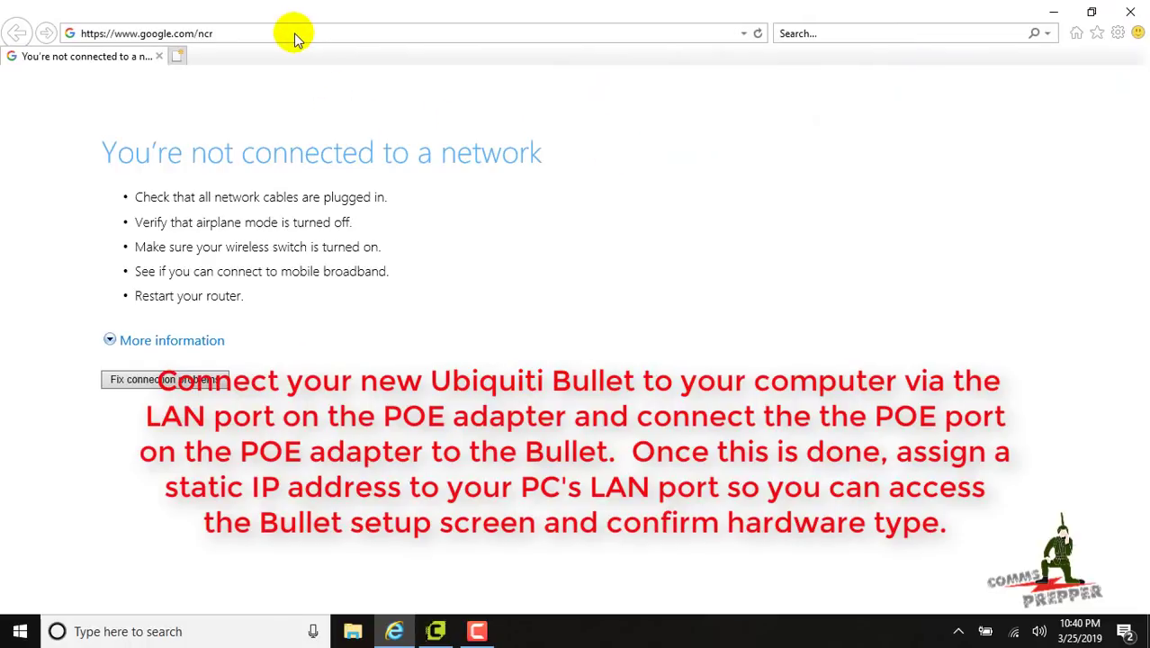
{"action": "left_click", "coordinate": [296, 33]}
{"action": "type", "text": "192.168.1.20"}
{"action": "key", "text": "Return"}
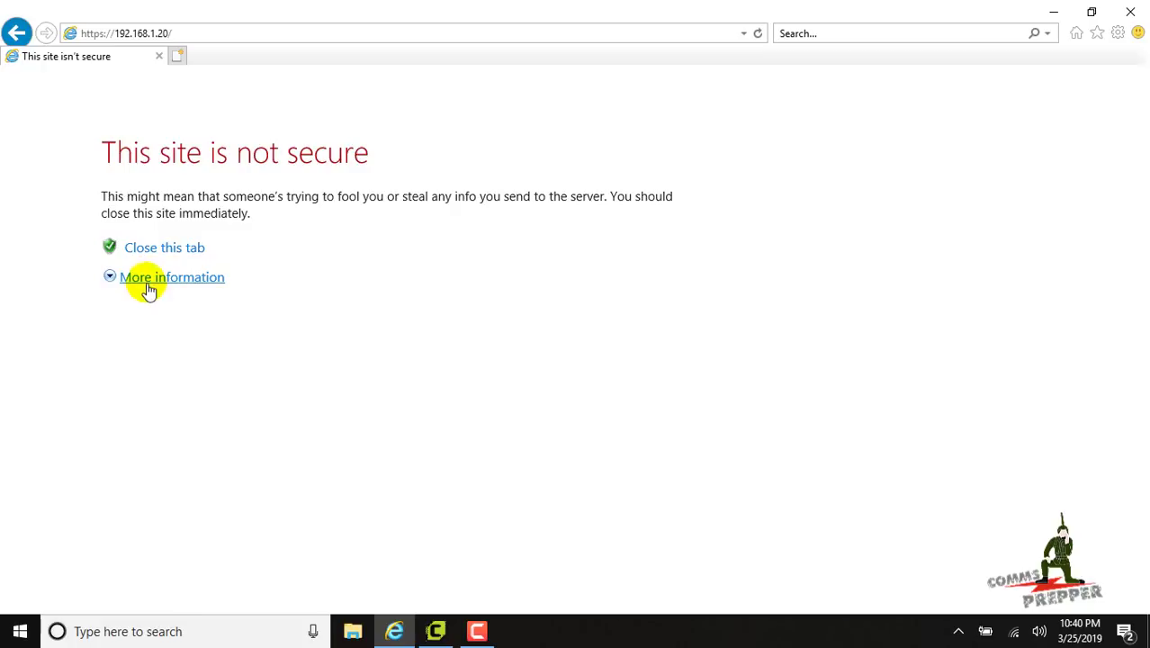
{"action": "left_click", "coordinate": [145, 283]}
{"action": "left_click", "coordinate": [269, 434]}
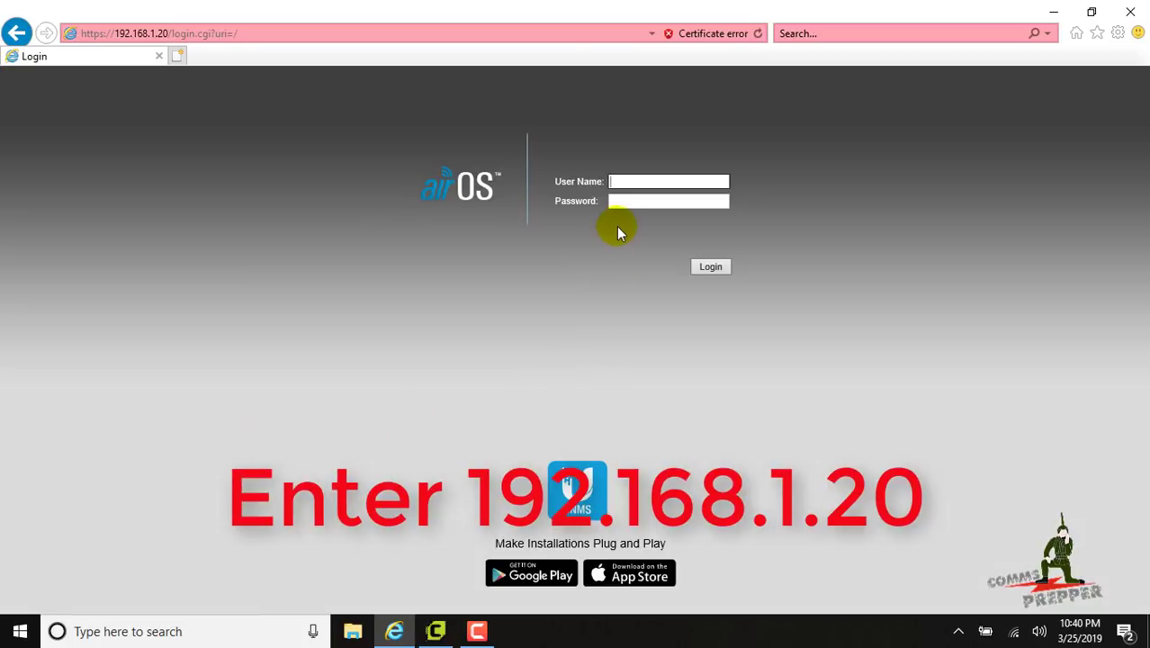
Log in with the default credentials and check the Bullet M2 model and v6.1.5 (XW) firmware
{"action": "type", "text": "ubnt"}
{"action": "key", "text": "Tab"}
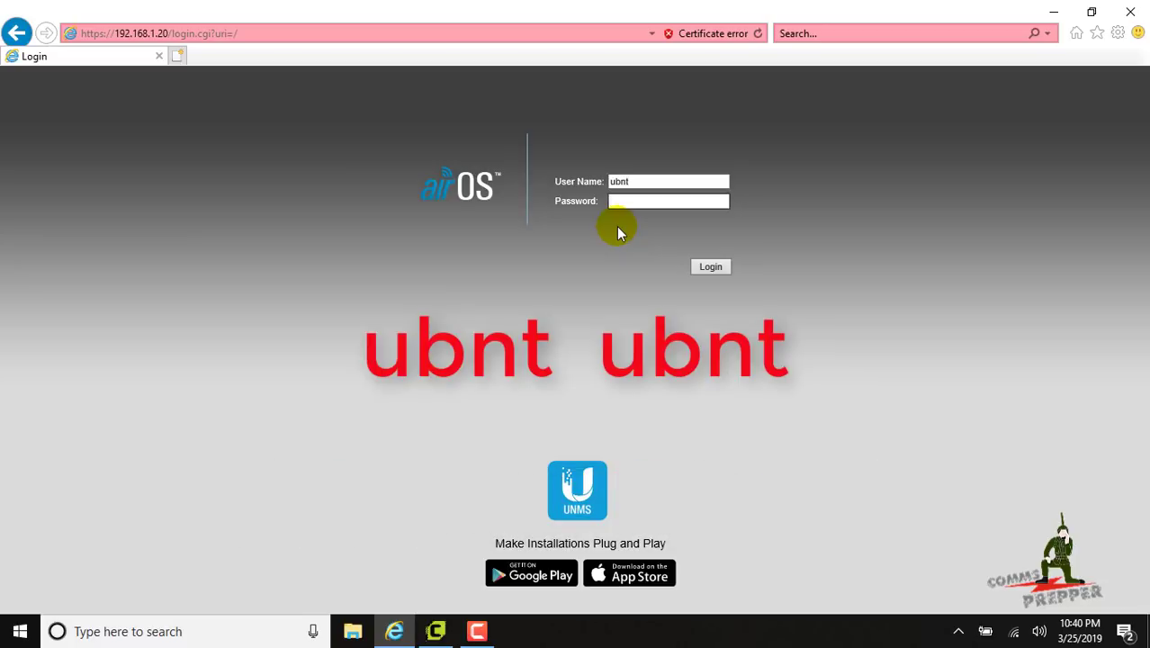
{"action": "type", "text": "ubn"}
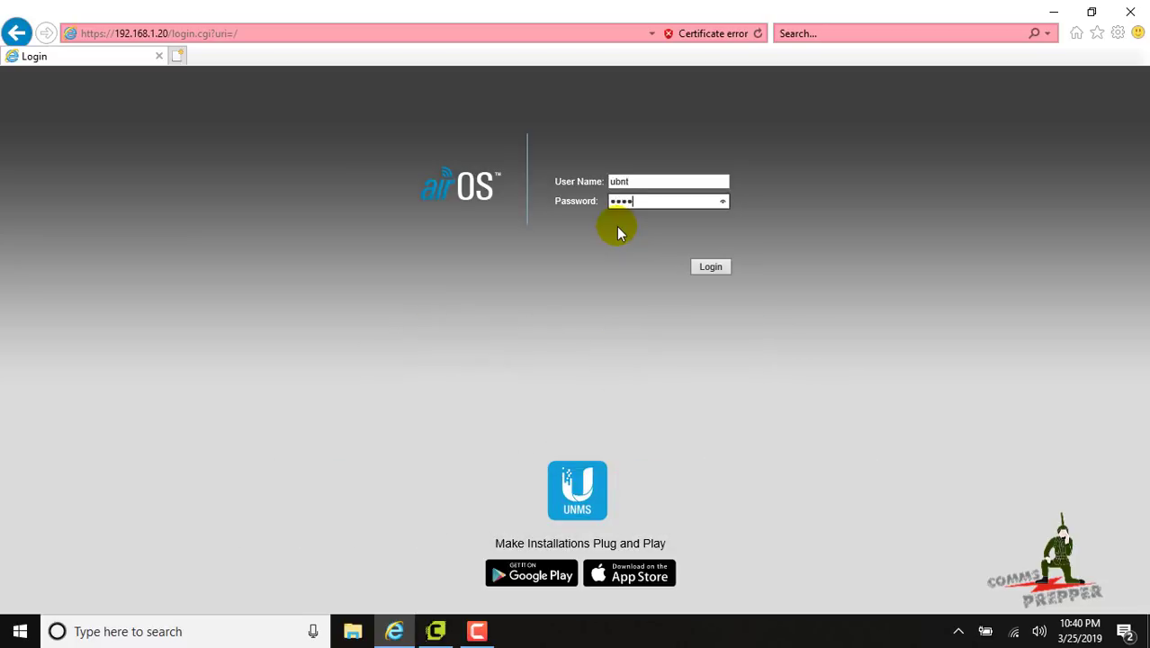
{"action": "left_click", "coordinate": [709, 267]}
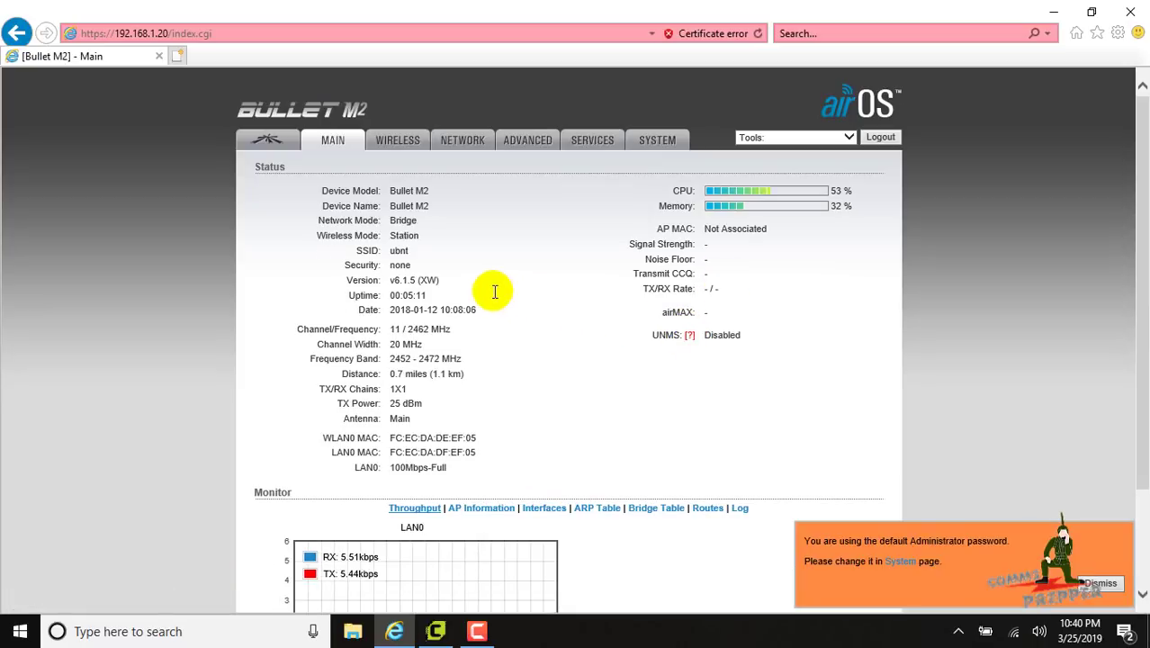
{"action": "left_click_drag", "start_coordinate": [440, 280], "coordinate": [398, 292]}
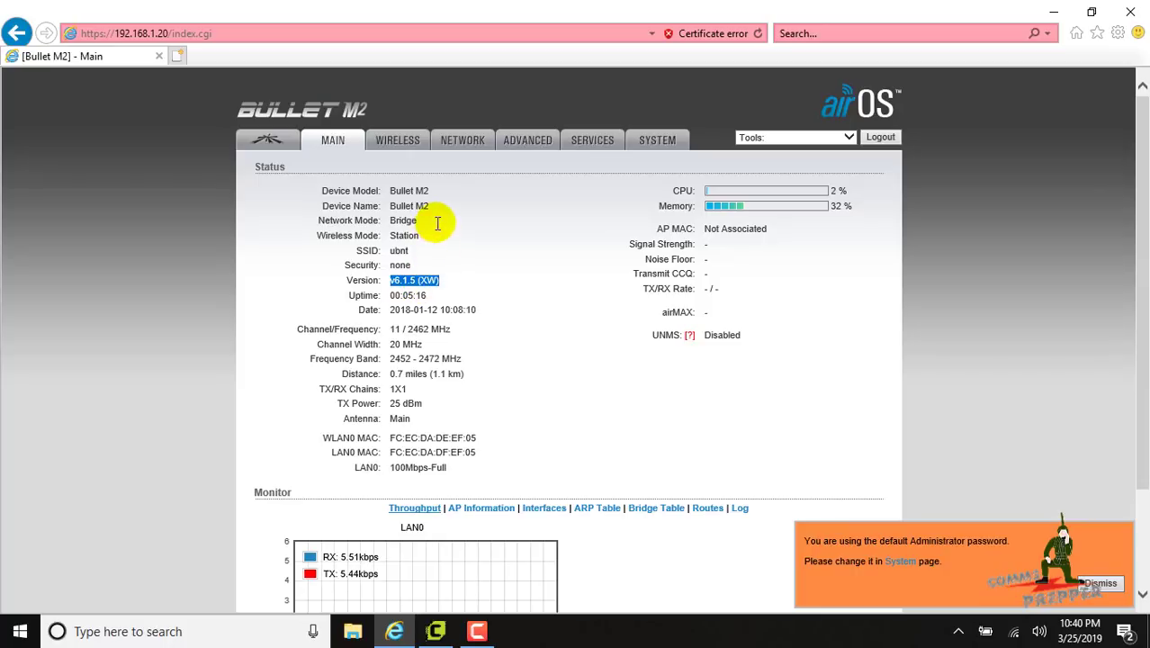
{"action": "left_click_drag", "start_coordinate": [437, 205], "coordinate": [396, 211]}
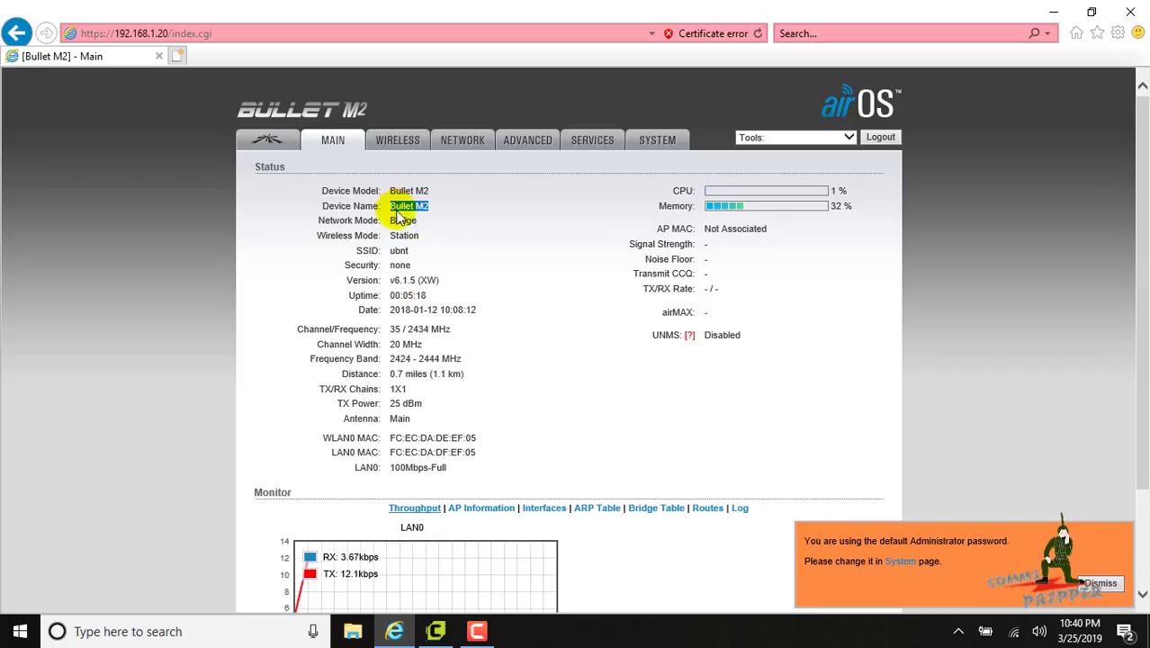
{"action": "left_click_drag", "start_coordinate": [441, 278], "coordinate": [402, 280]}
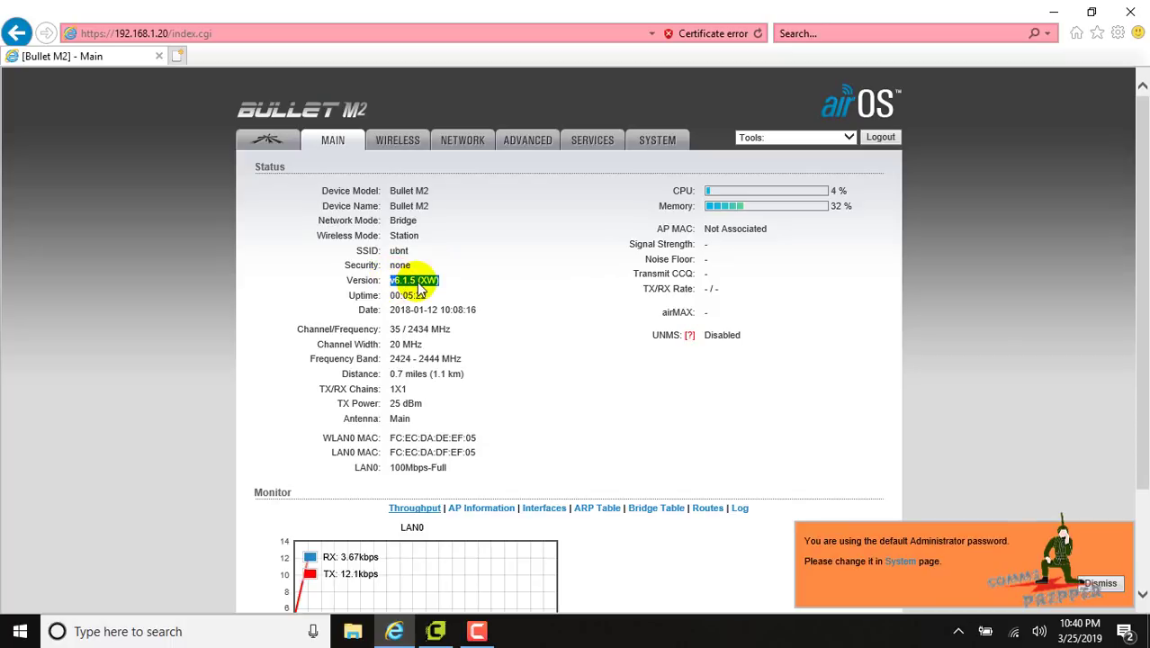
Close the browser, then disable Ethernet and enable Wi-Fi in the adapter list
{"action": "left_click", "coordinate": [1131, 13]}
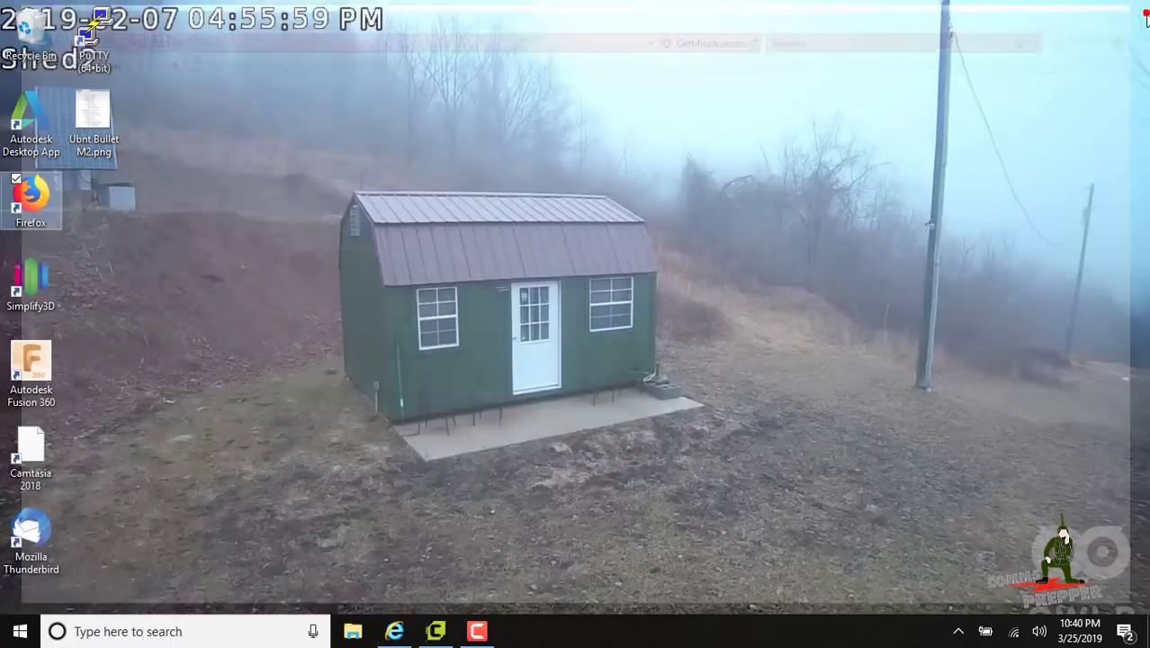
{"action": "left_click", "coordinate": [987, 637]}
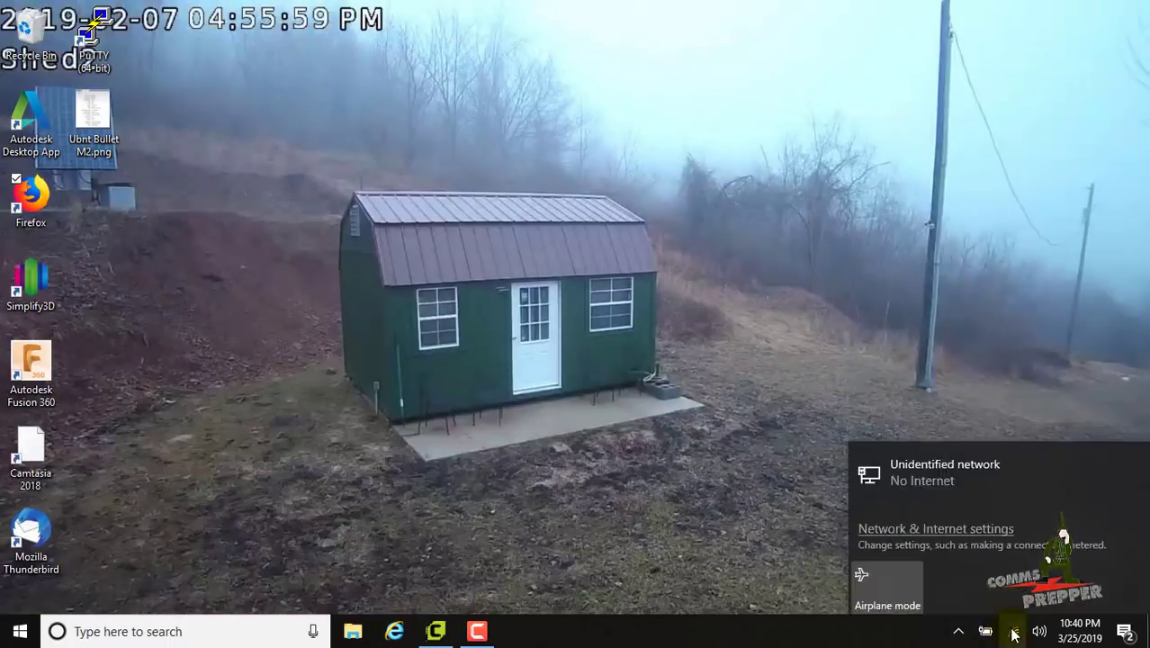
{"action": "left_click", "coordinate": [968, 531]}
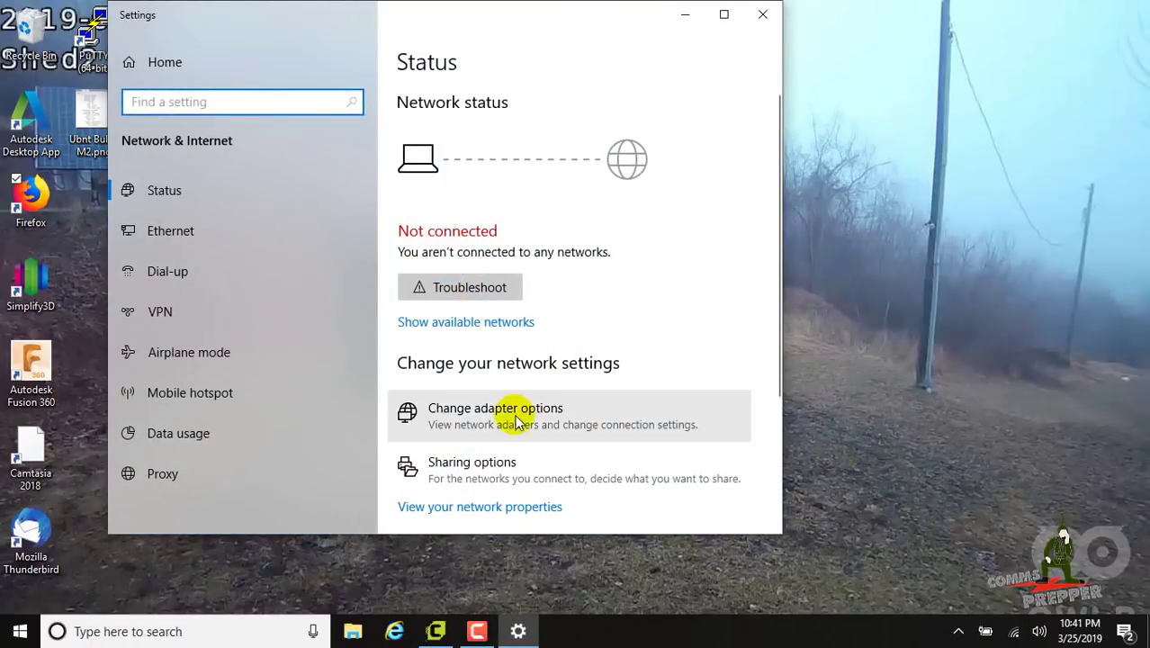
{"action": "left_click", "coordinate": [514, 415]}
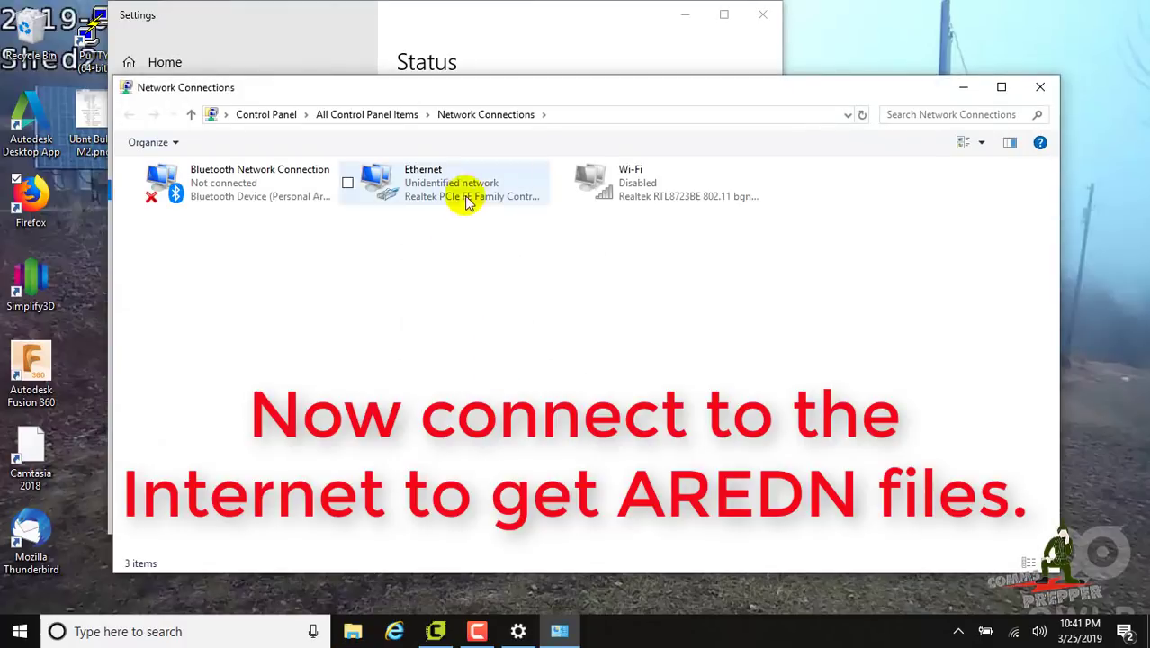
{"action": "right_click", "coordinate": [465, 186]}
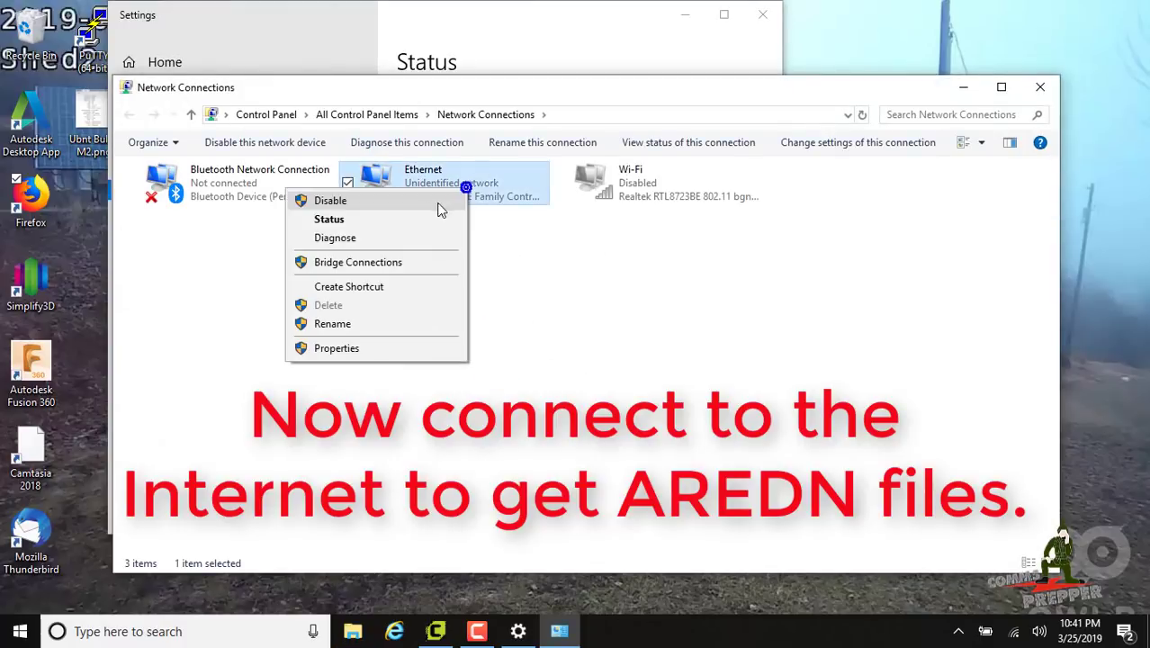
{"action": "left_click", "coordinate": [441, 202]}
{"action": "left_click", "coordinate": [614, 191]}
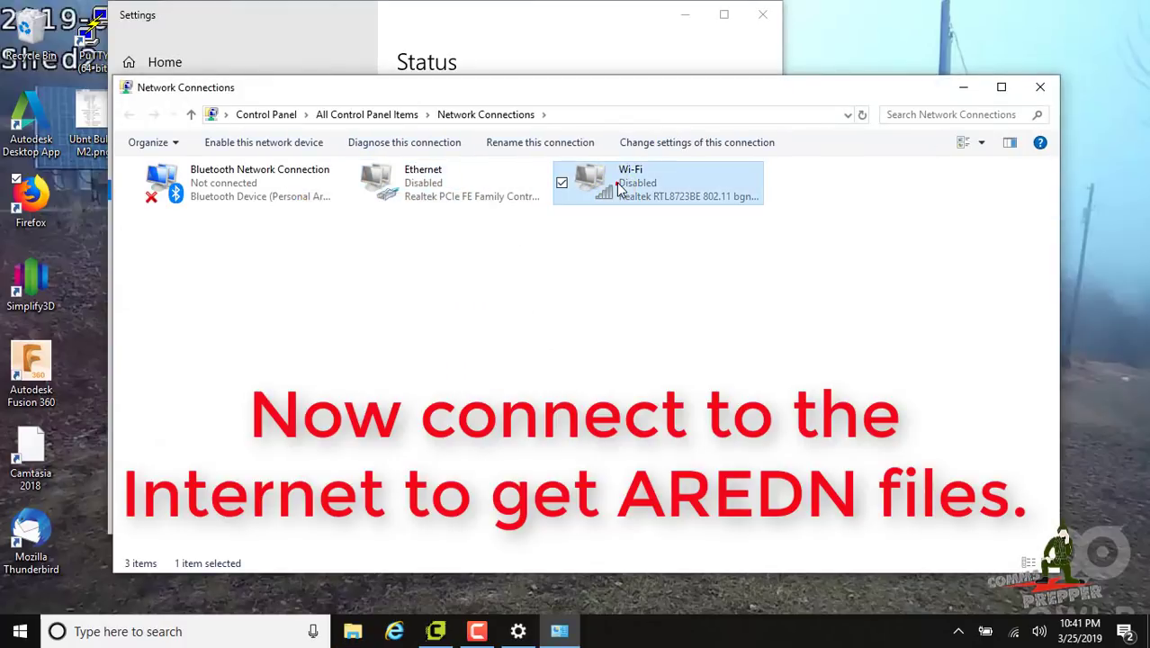
{"action": "right_click", "coordinate": [576, 184]}
{"action": "left_click", "coordinate": [594, 193]}
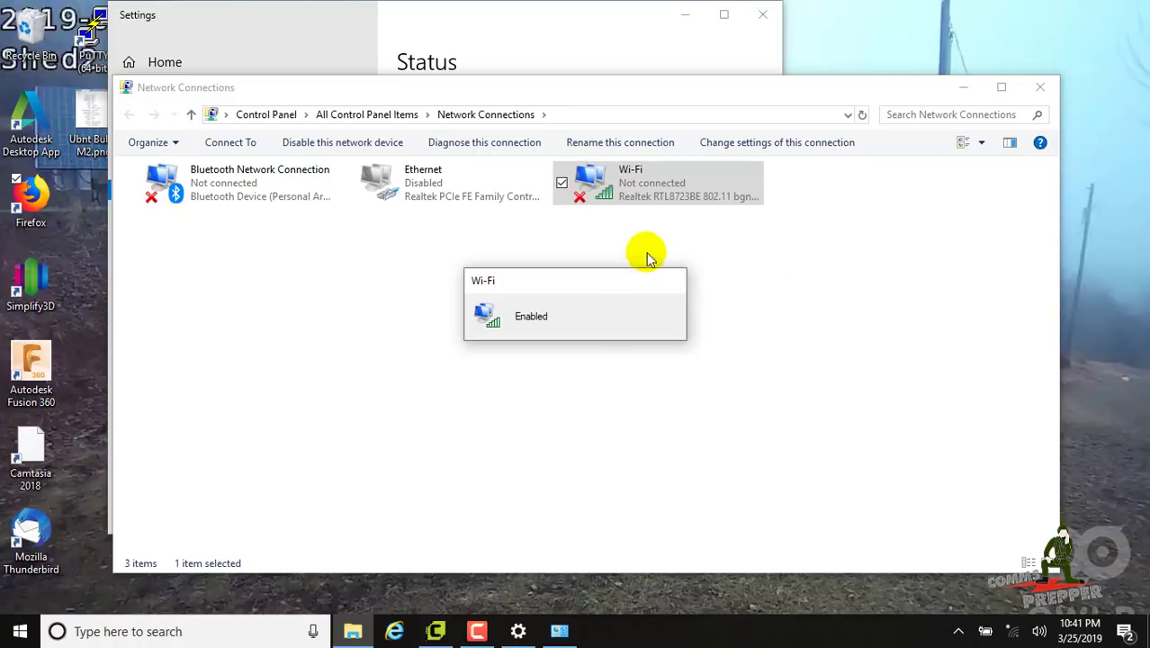
Connect to the NewHouse2 Wi-Fi network and close the network windows
{"action": "left_click", "coordinate": [1014, 633]}
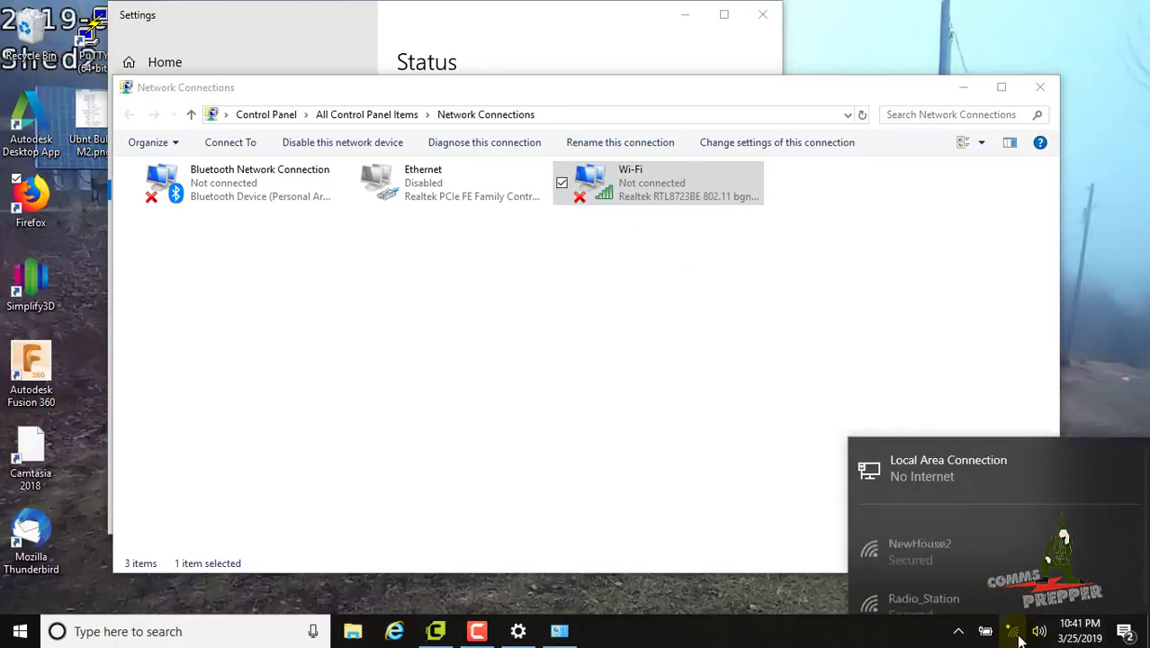
{"action": "left_click", "coordinate": [942, 221]}
{"action": "left_click", "coordinate": [1048, 302]}
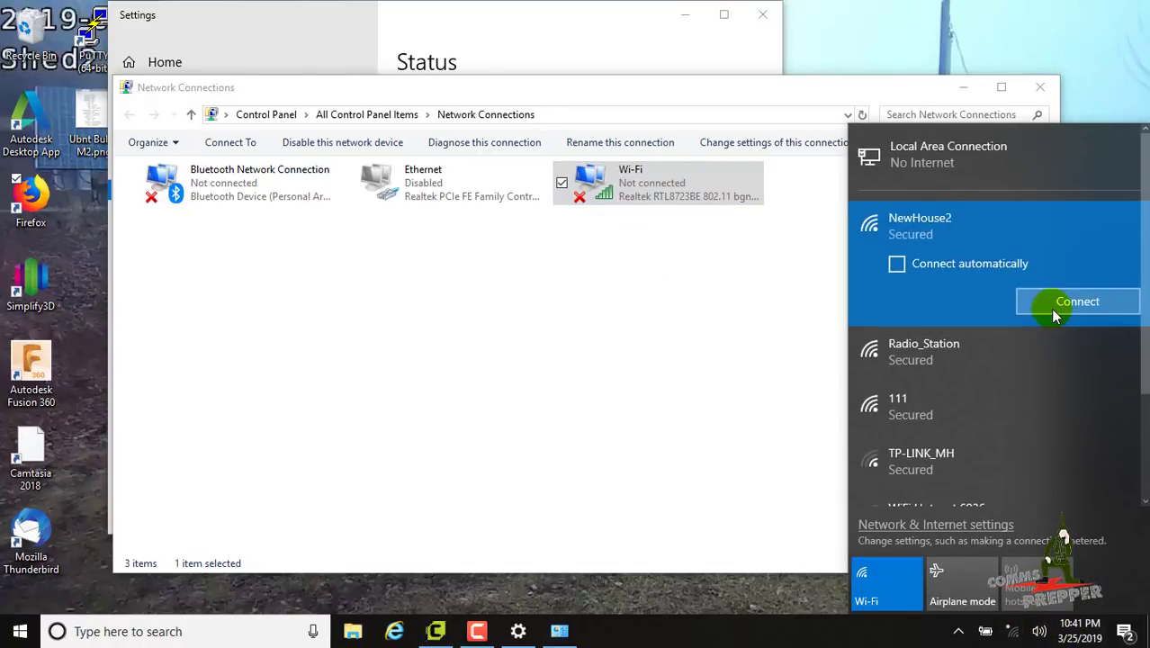
{"action": "left_click", "coordinate": [1040, 88]}
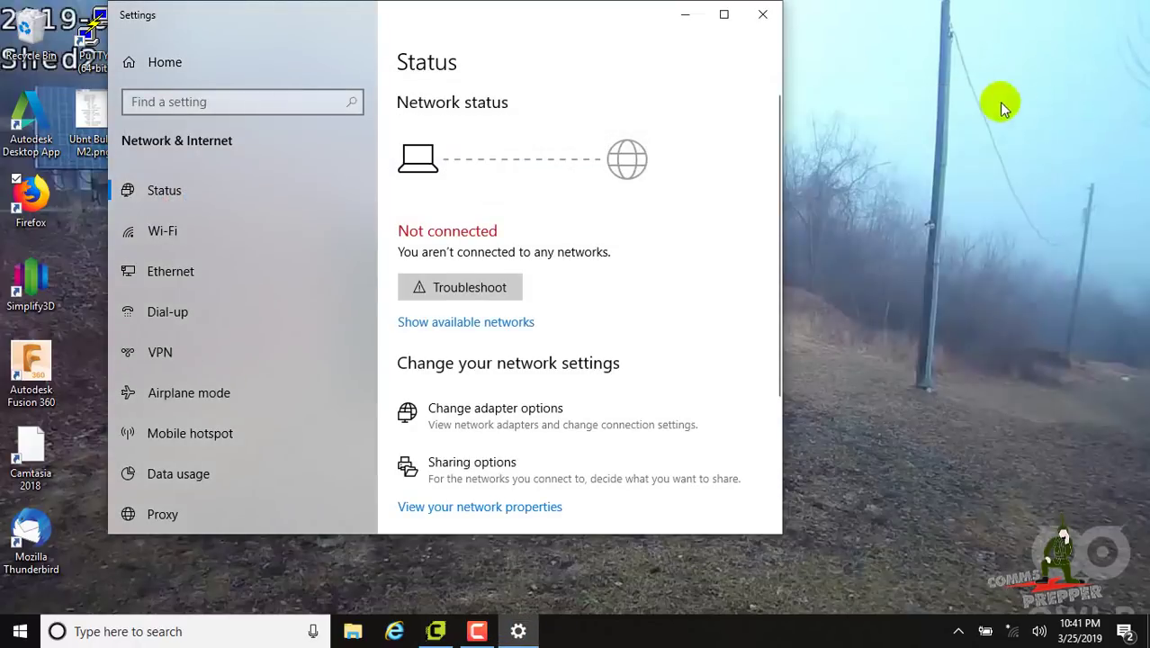
{"action": "left_click", "coordinate": [762, 14]}
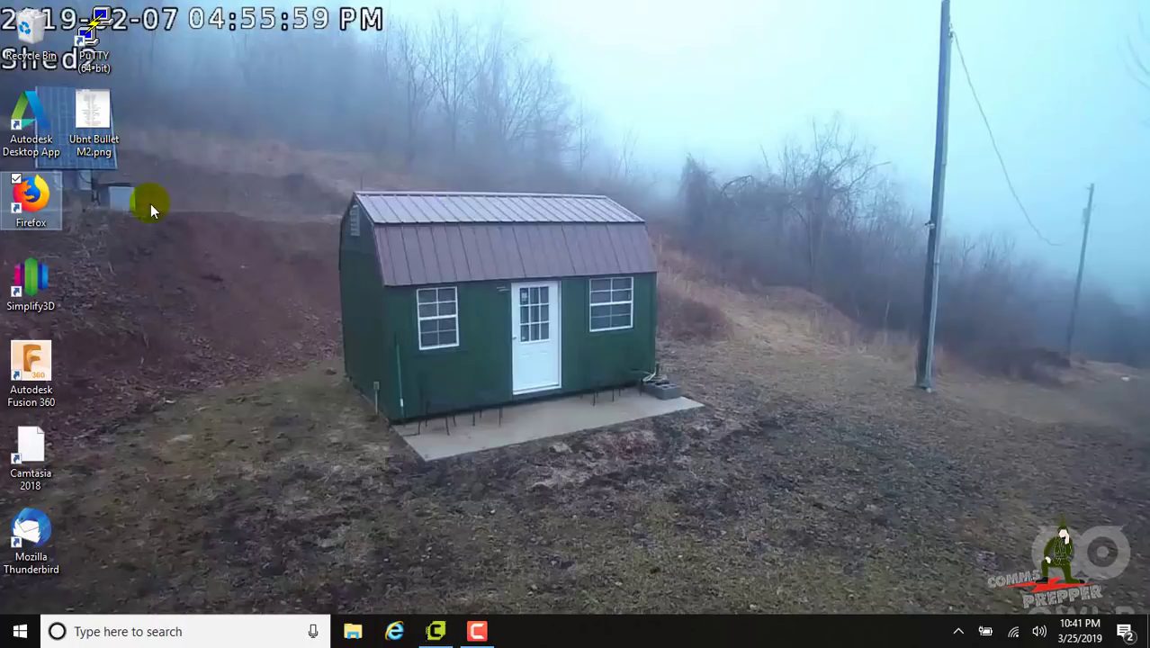
In Firefox, find the Bullet M2 (XW) row in the AREDN stable firmware download listing
{"action": "double_click", "coordinate": [50, 211]}
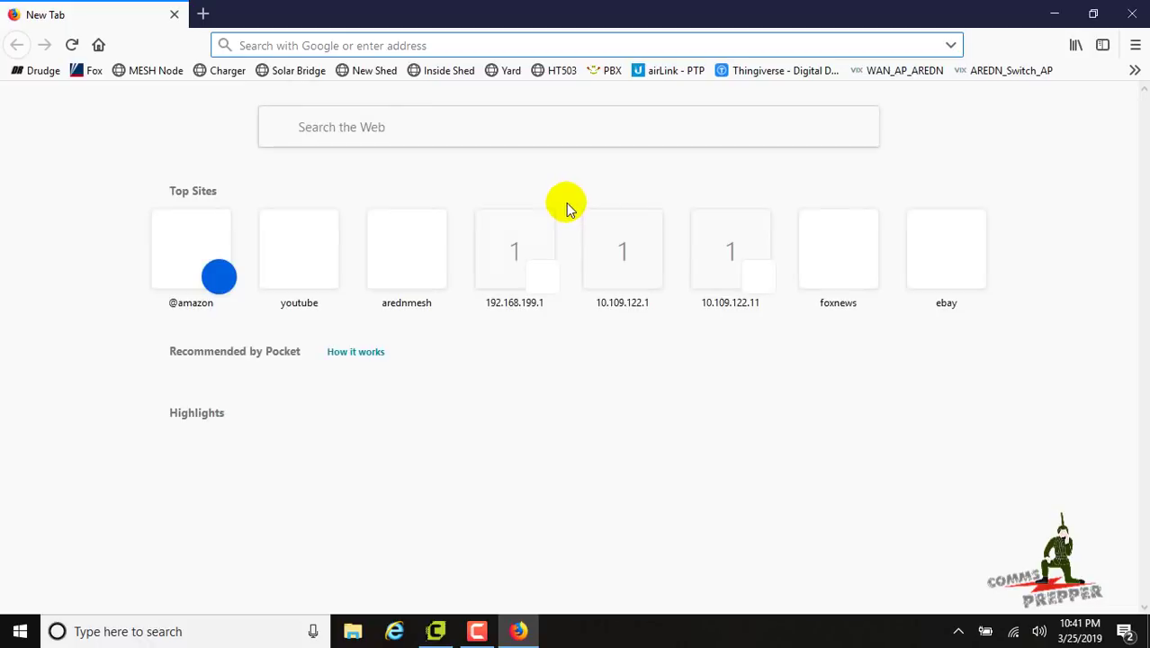
{"action": "left_click", "coordinate": [443, 274]}
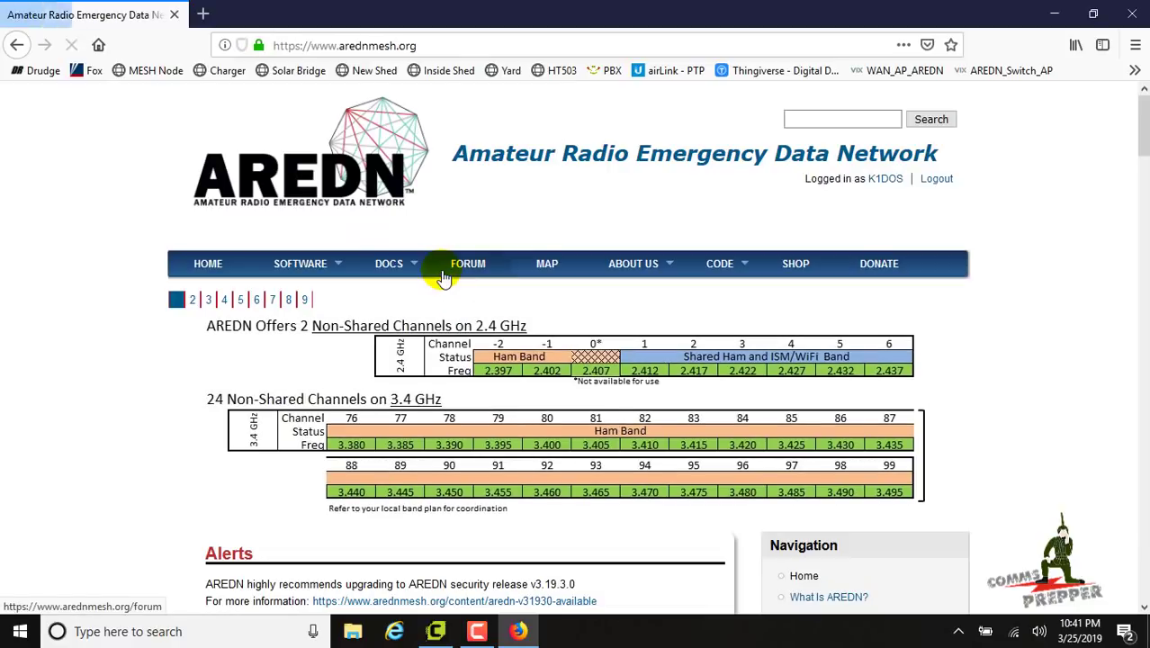
{"action": "mouse_move", "coordinate": [335, 266]}
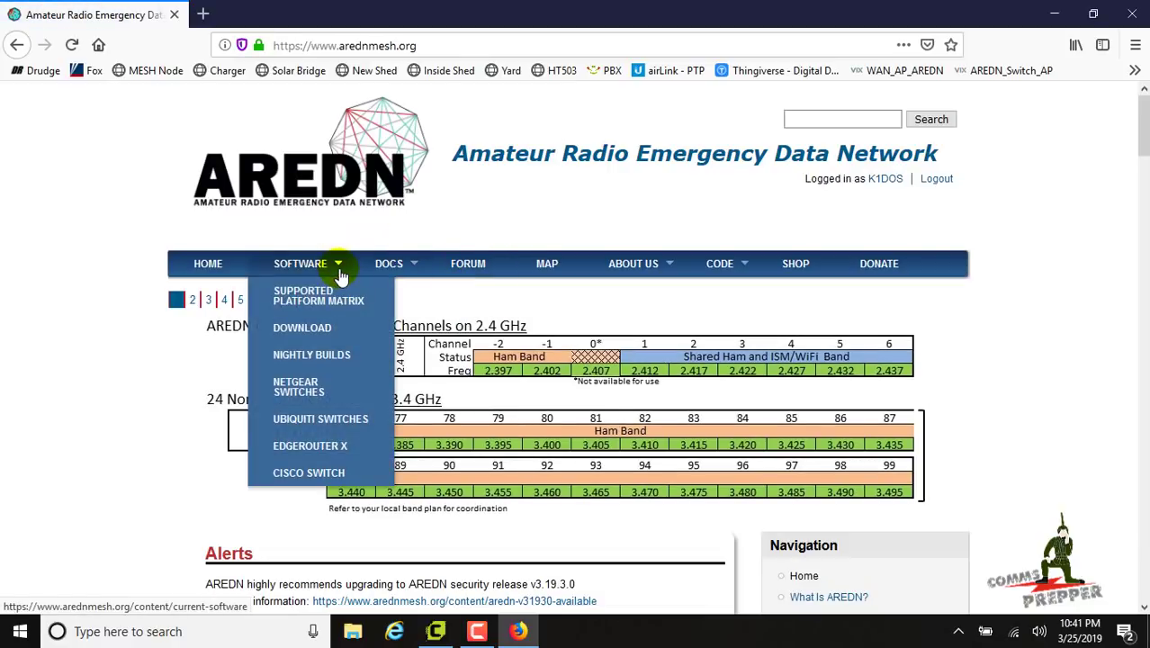
{"action": "left_click", "coordinate": [304, 330]}
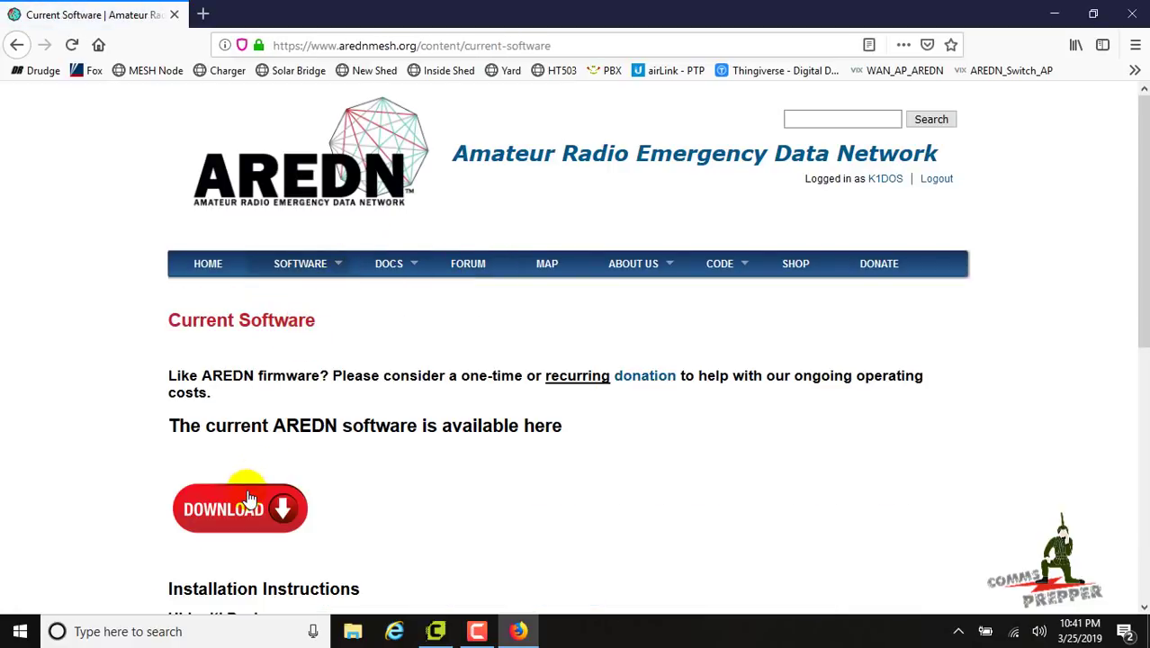
{"action": "left_click", "coordinate": [250, 499]}
{"action": "scroll", "coordinate": [410, 270], "scroll_direction": "down", "scroll_amount": 1}
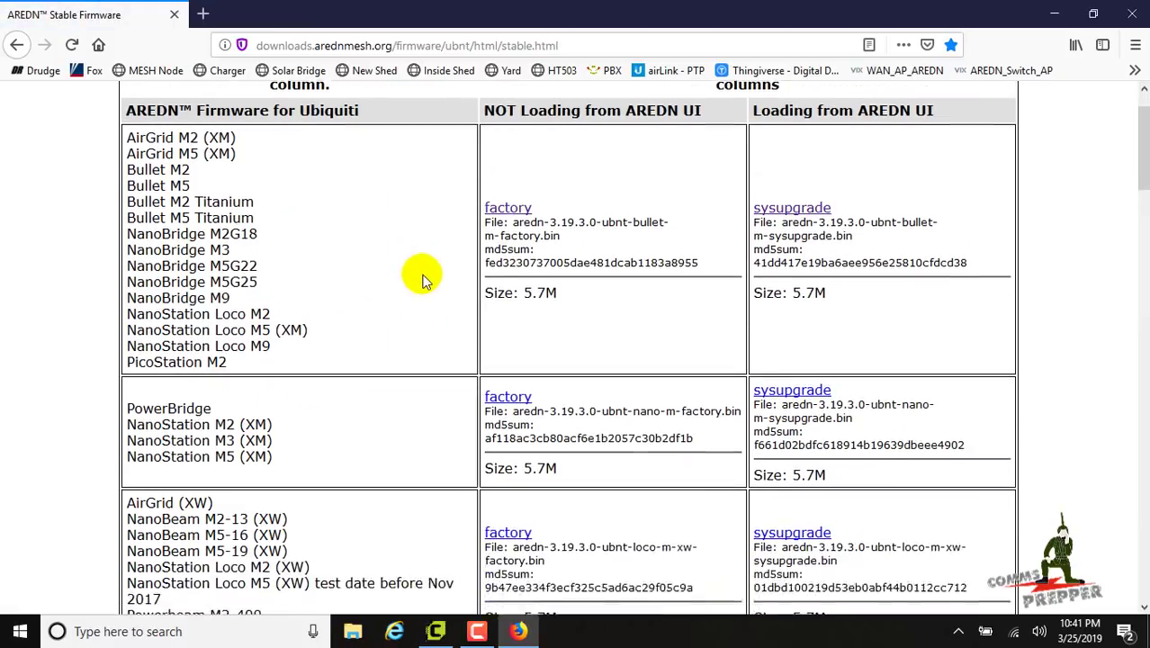
{"action": "scroll", "coordinate": [430, 286], "scroll_direction": "down", "scroll_amount": 5}
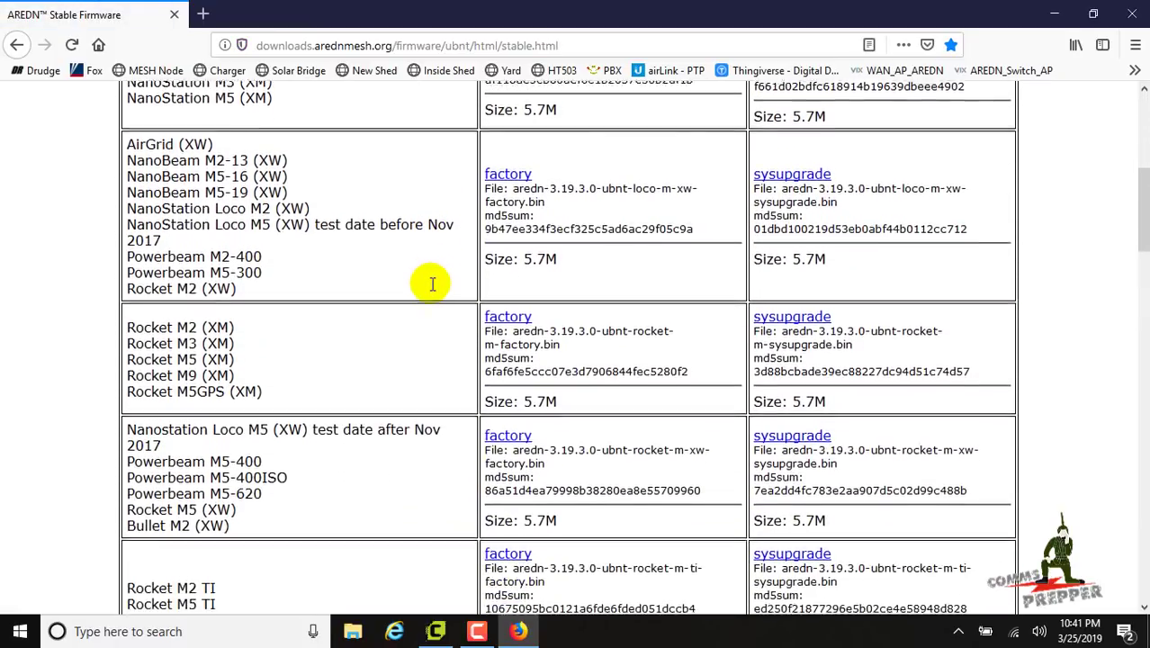
{"action": "left_click_drag", "start_coordinate": [232, 522], "coordinate": [144, 522]}
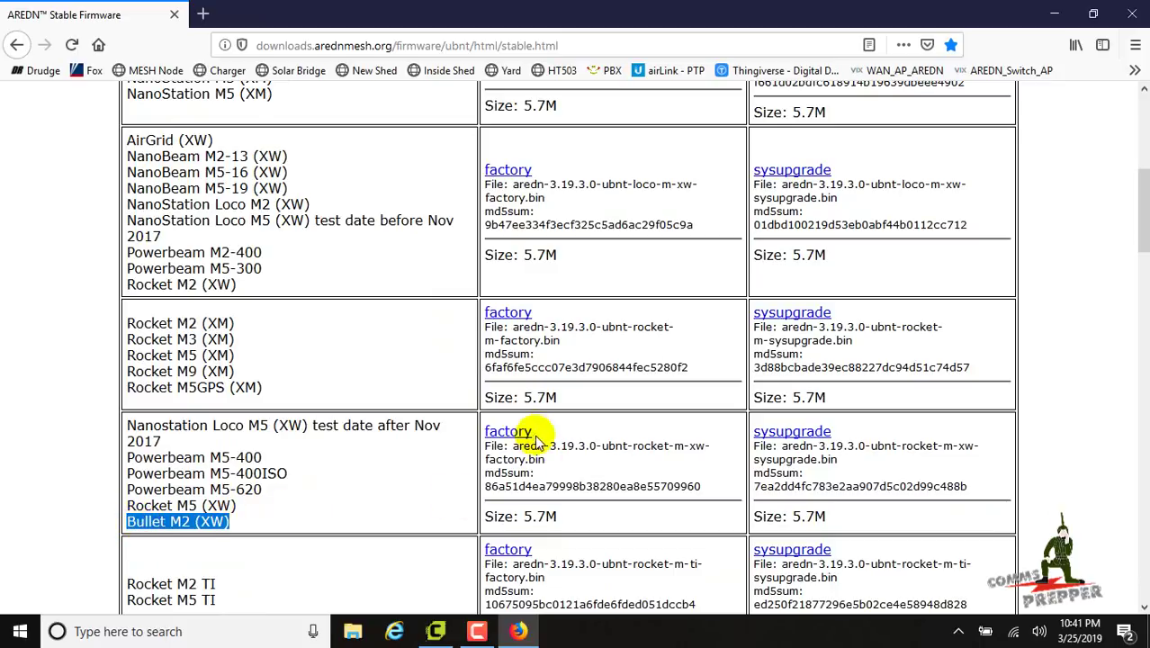
Save the factory and sysupgrade firmware files and confirm both downloads completed
{"action": "left_click", "coordinate": [509, 432]}
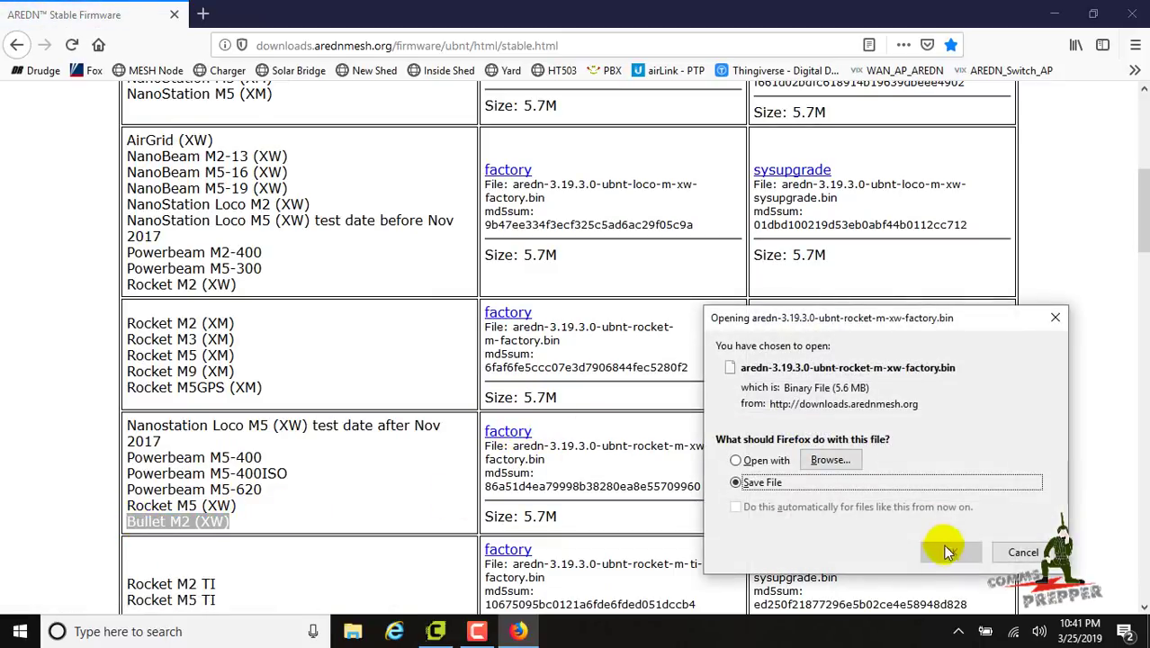
{"action": "left_click", "coordinate": [949, 547]}
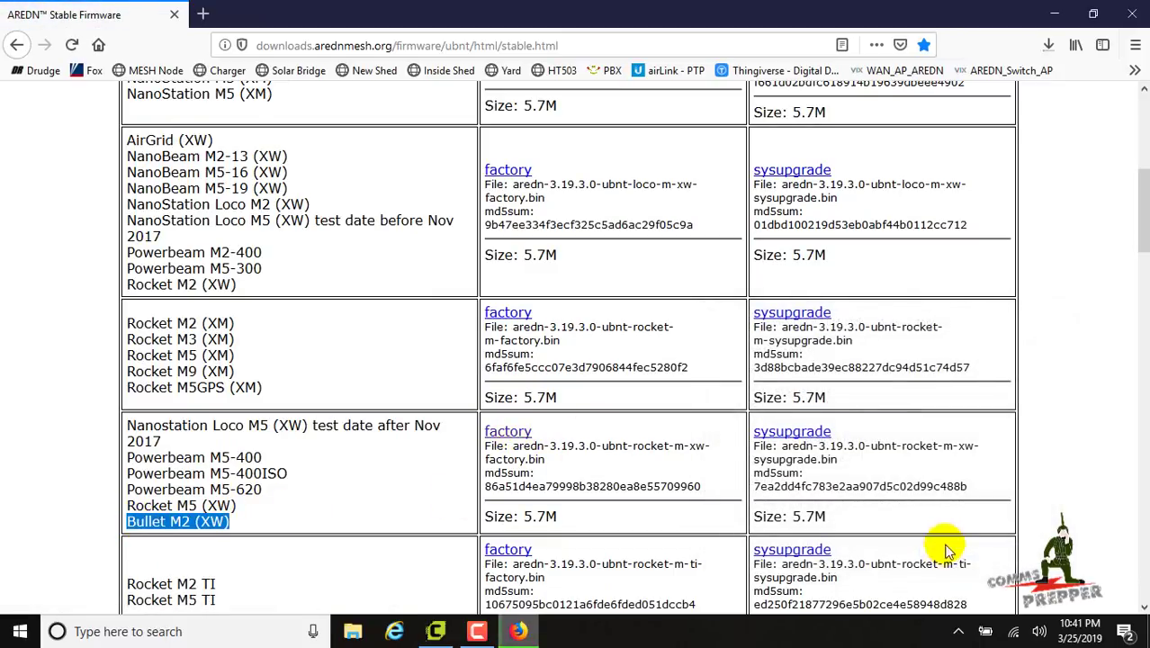
{"action": "left_click", "coordinate": [813, 440]}
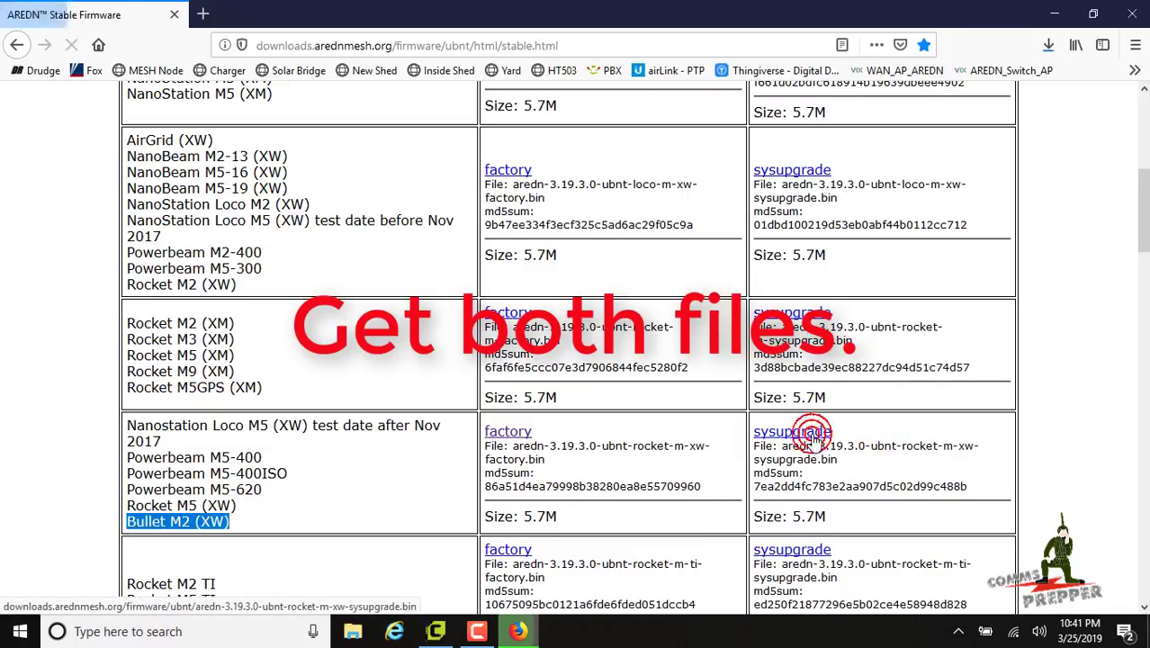
{"action": "left_click", "coordinate": [951, 552]}
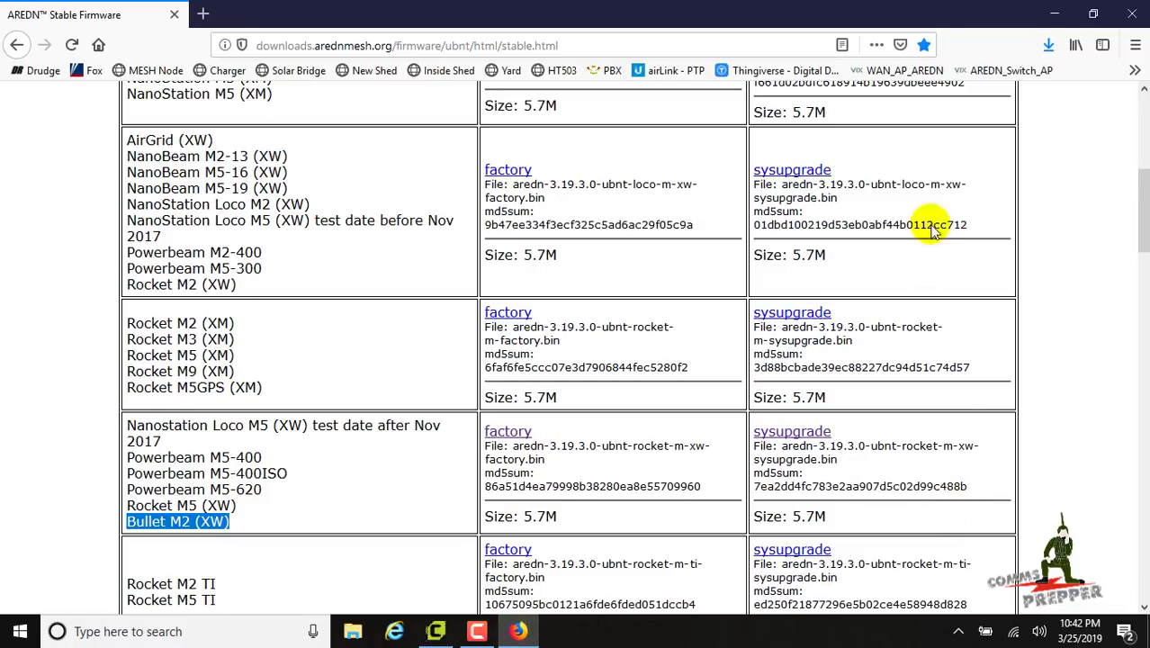
{"action": "left_click", "coordinate": [1052, 44]}
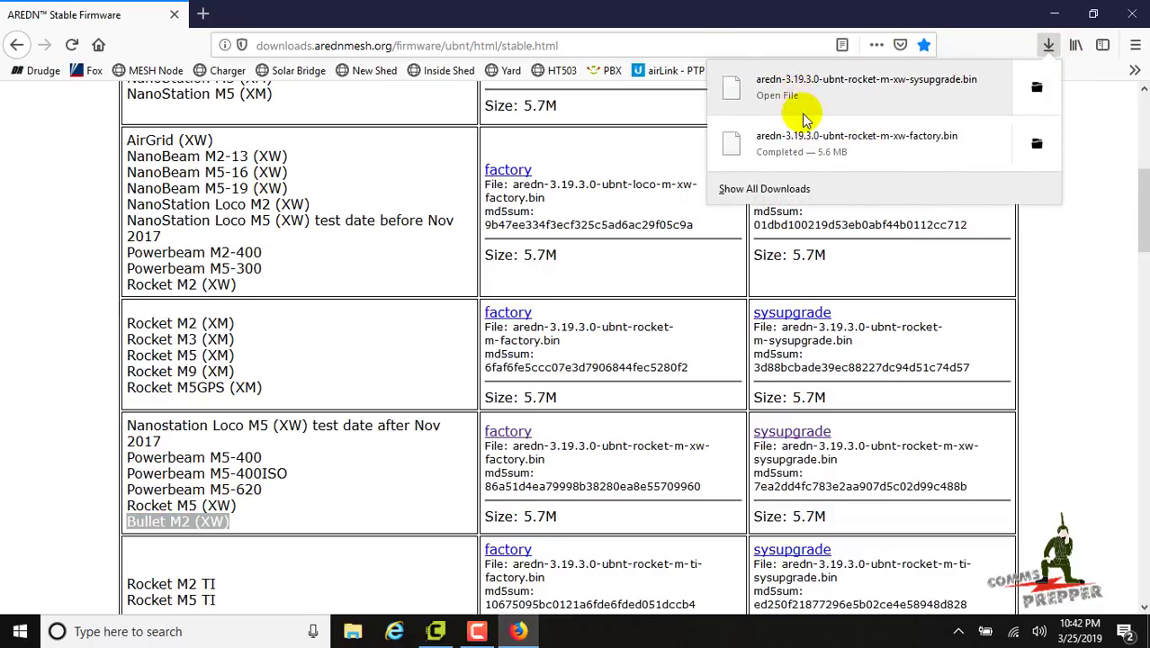
{"action": "left_click", "coordinate": [1052, 242]}
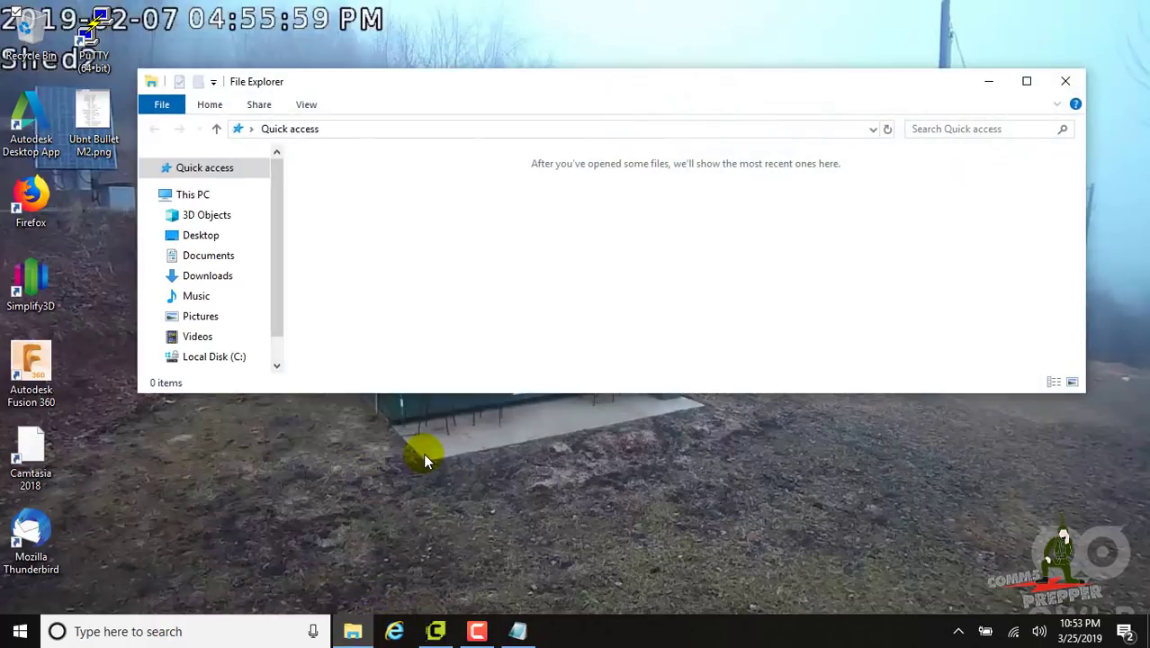
Create a new folder named AREDN at the root of C:
{"action": "left_click", "coordinate": [224, 360]}
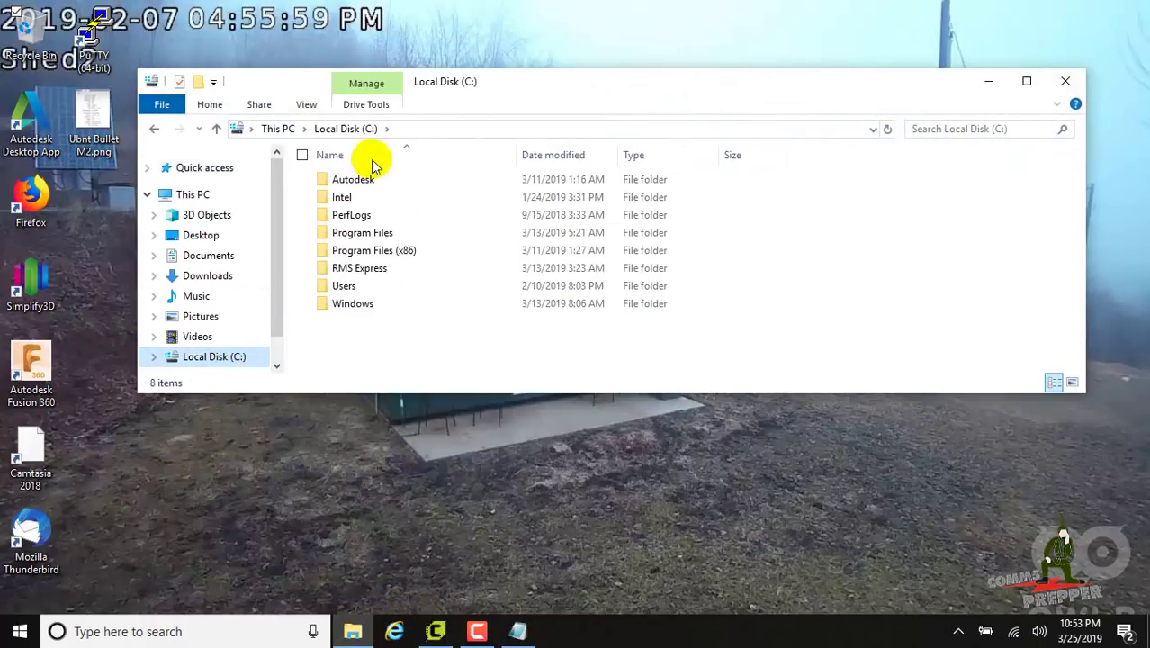
{"action": "left_click", "coordinate": [200, 82]}
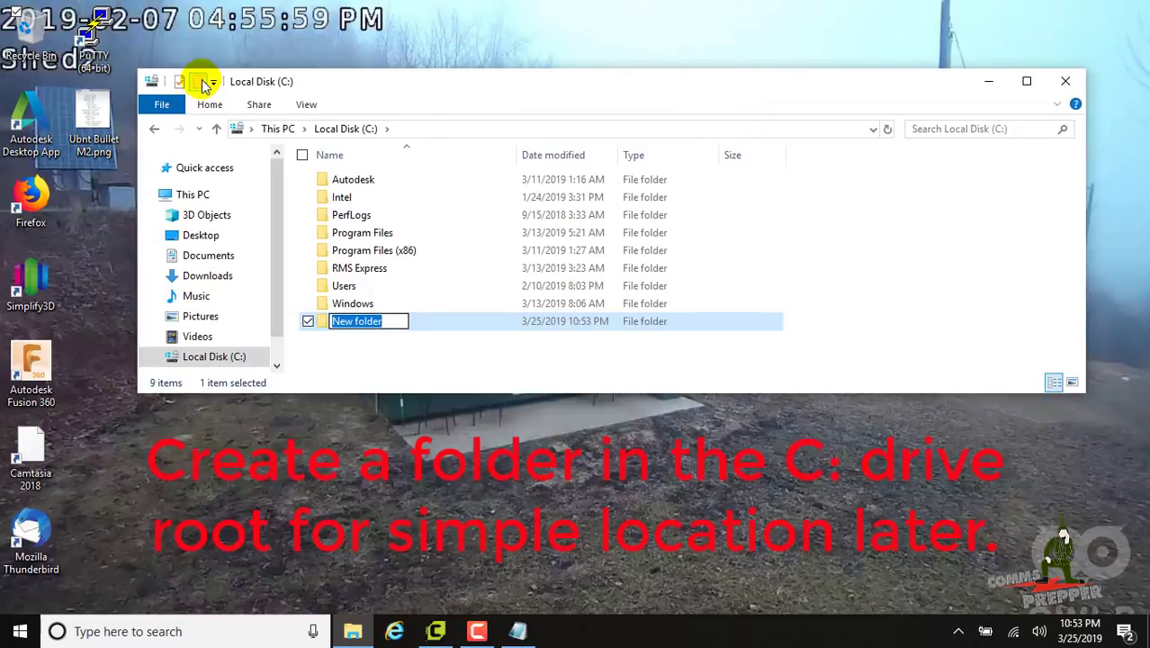
{"action": "type", "text": "AREDN"}
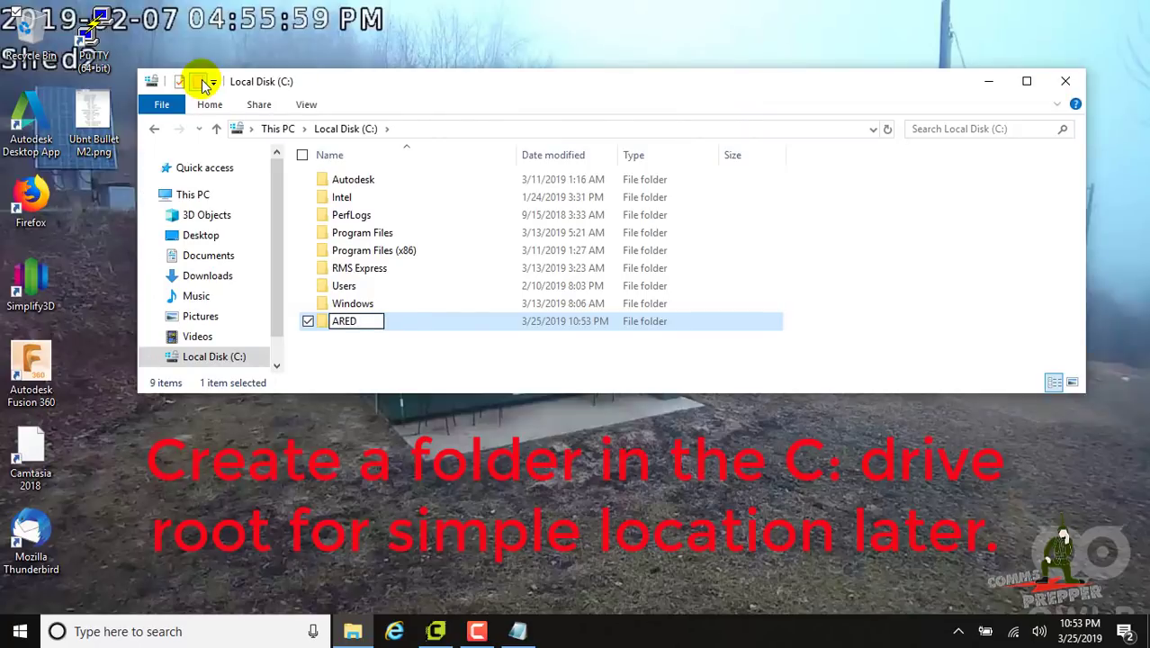
{"action": "left_click", "coordinate": [417, 359]}
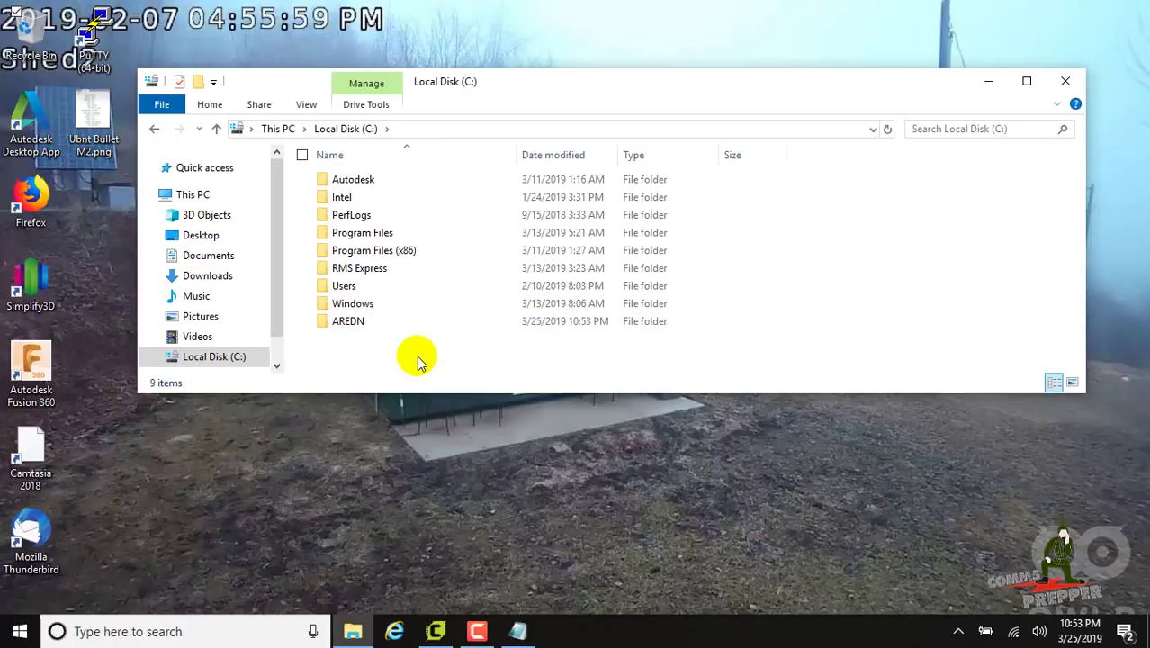
Copy both firmware .bin files from Downloads into C:\AREDN and close Explorer
{"action": "left_click", "coordinate": [219, 277]}
{"action": "left_click", "coordinate": [369, 198]}
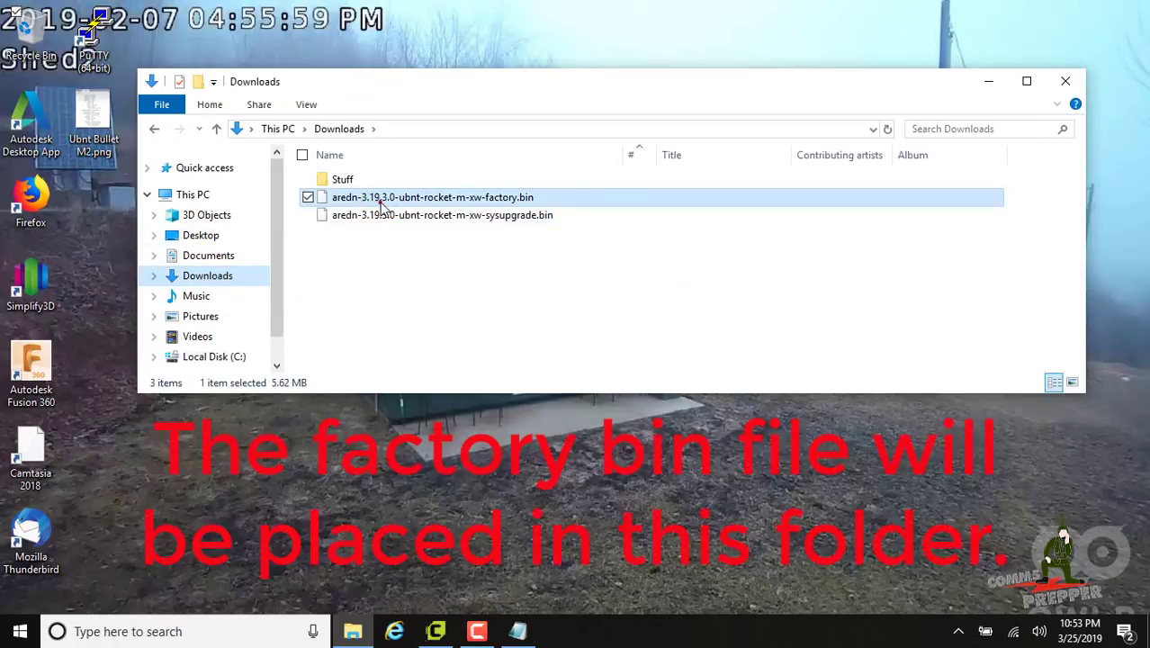
{"action": "left_click", "coordinate": [376, 220], "text": "shift"}
{"action": "right_click", "coordinate": [374, 218]}
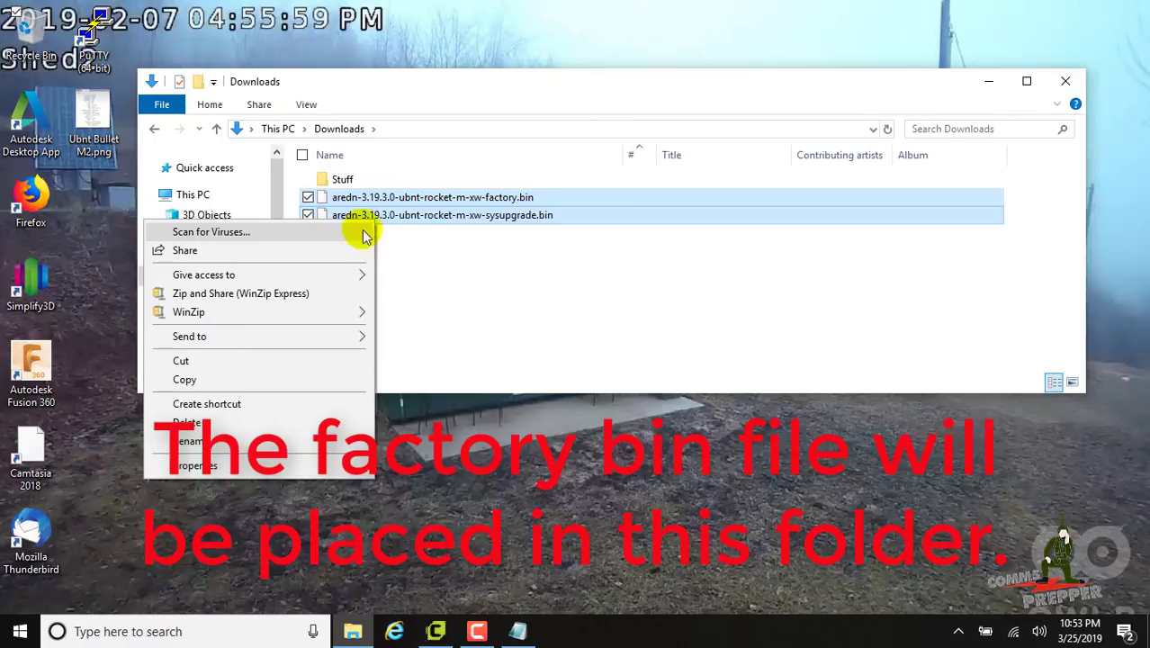
{"action": "left_click", "coordinate": [256, 378]}
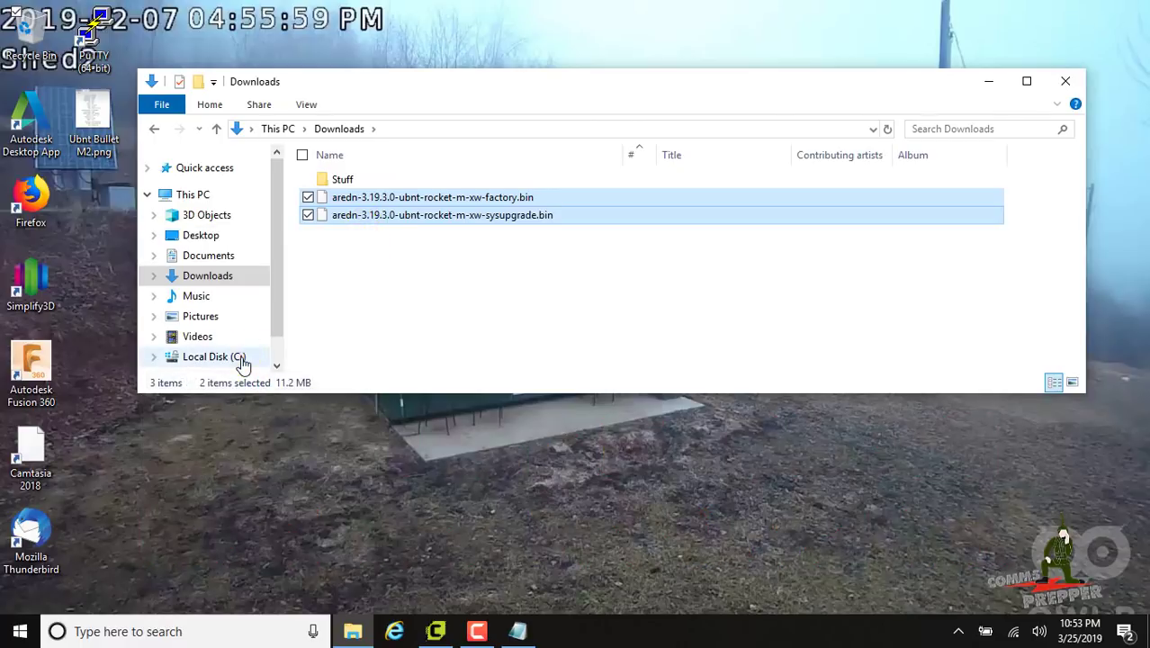
{"action": "left_click", "coordinate": [241, 357]}
{"action": "double_click", "coordinate": [346, 179]}
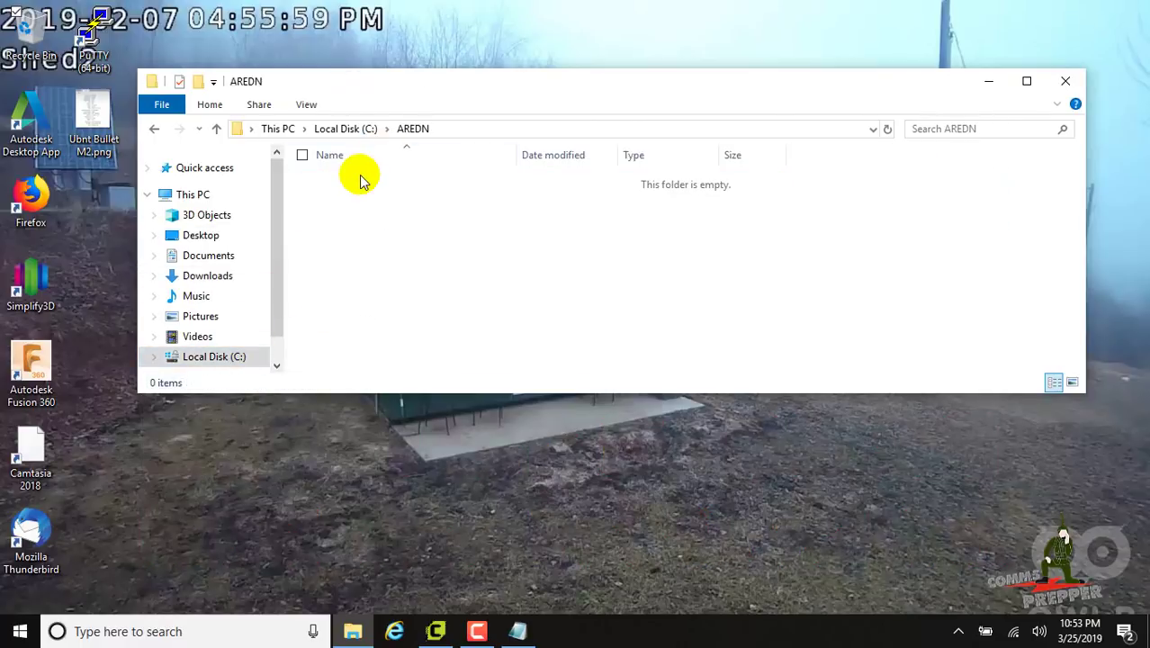
{"action": "key", "text": "ctrl+v"}
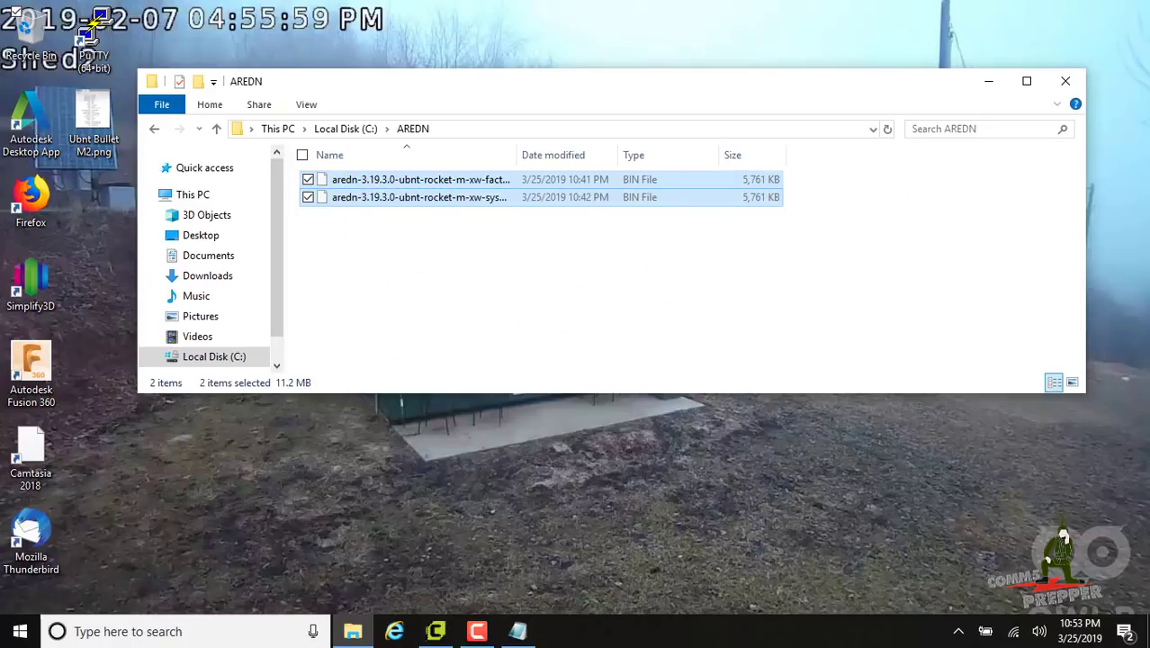
{"action": "left_click", "coordinate": [1067, 83]}
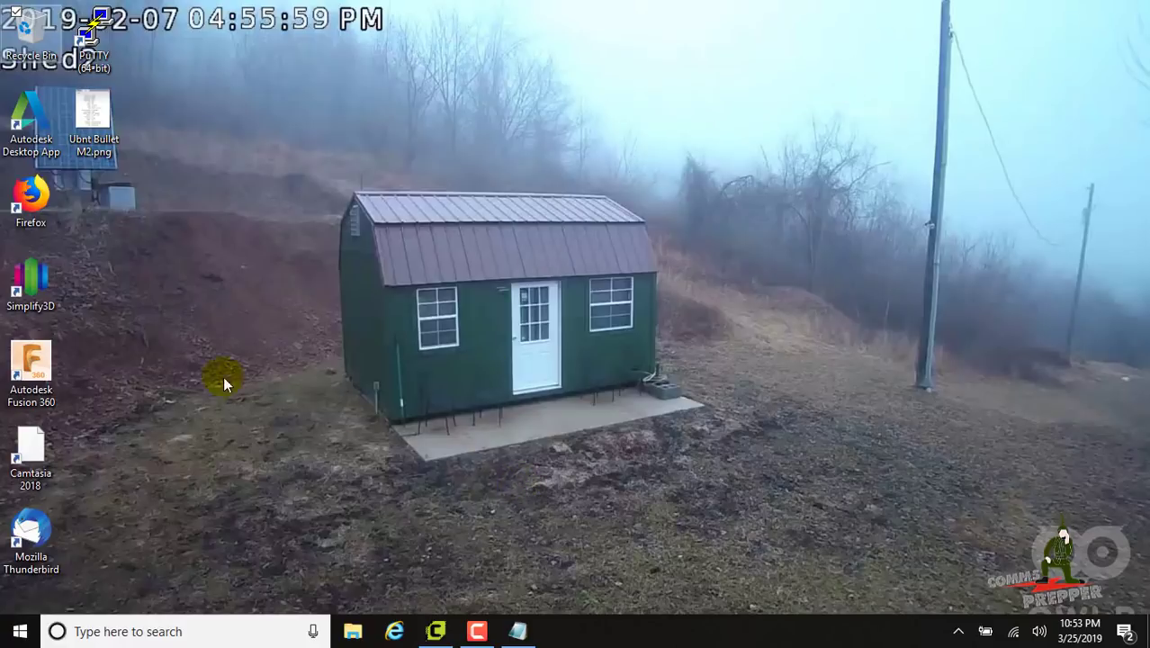
Open the Installing AREDN Firmware guide on ReadTheDocs and scroll to the Ubiquiti steps
{"action": "double_click", "coordinate": [46, 203]}
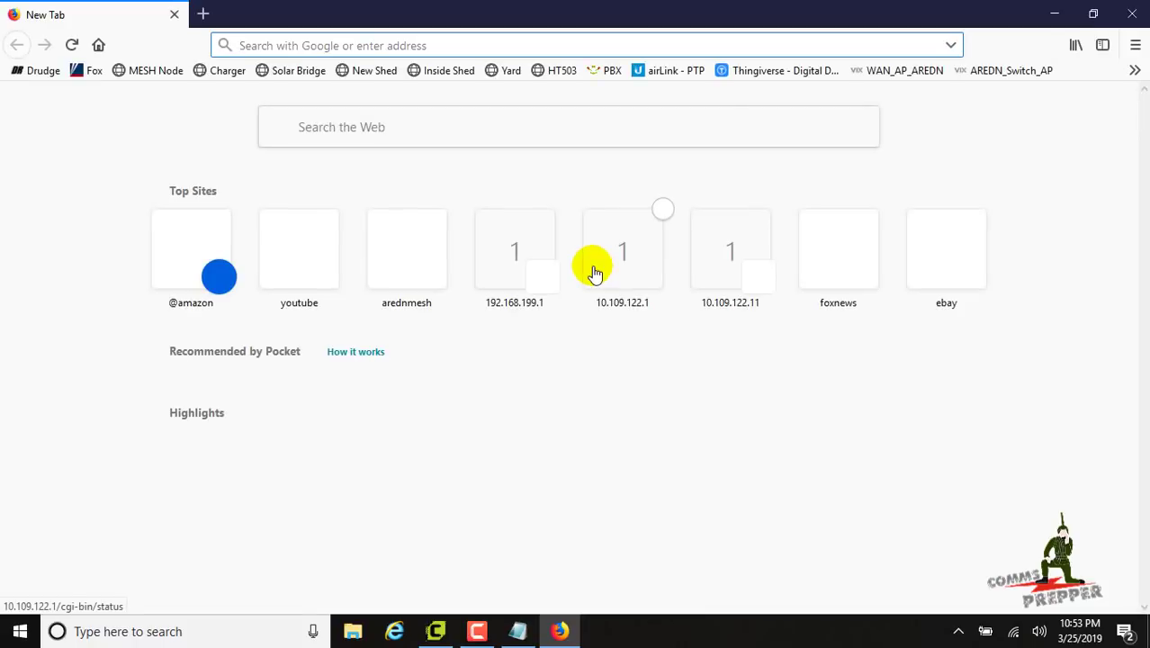
{"action": "left_click", "coordinate": [430, 269]}
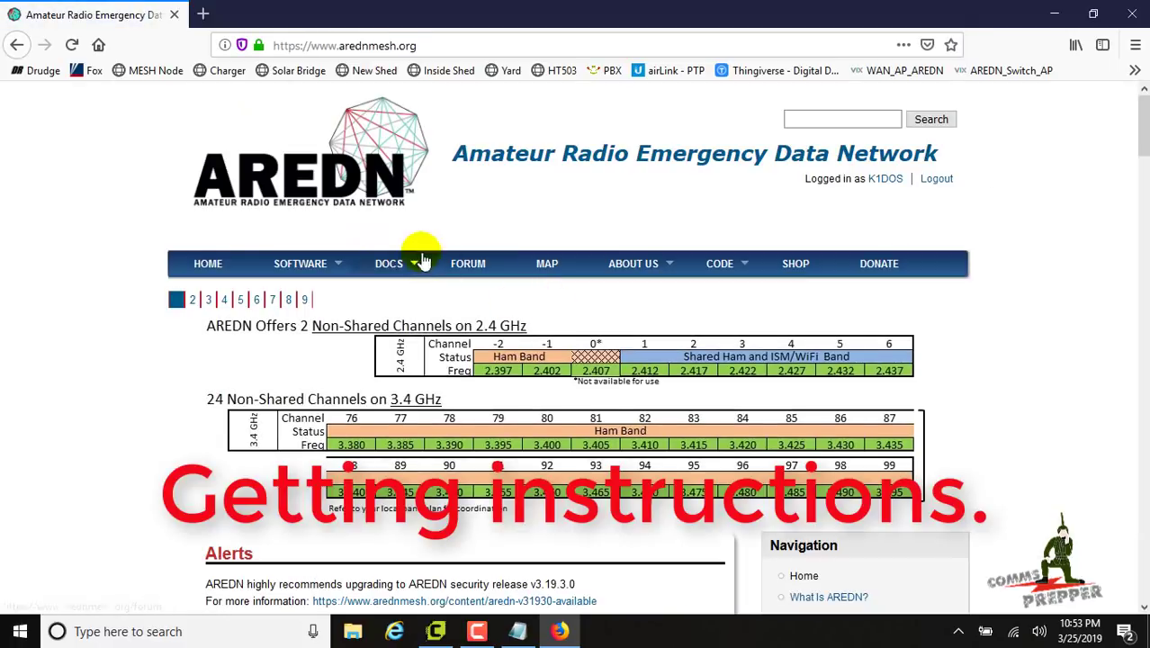
{"action": "mouse_move", "coordinate": [425, 270]}
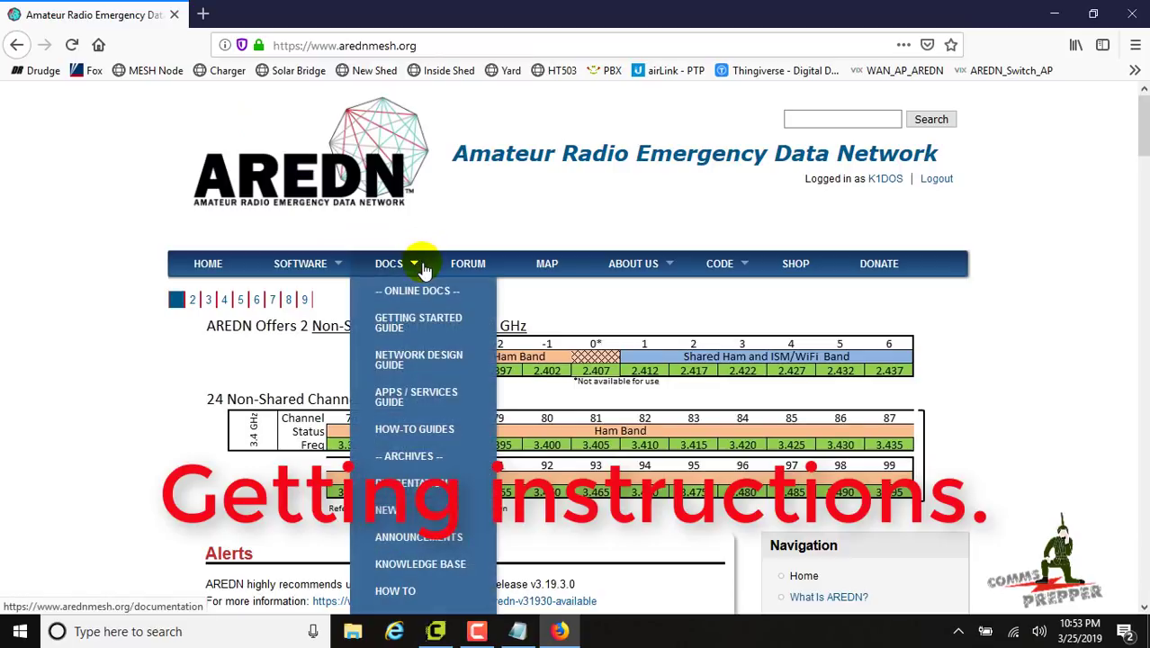
{"action": "left_click", "coordinate": [402, 462]}
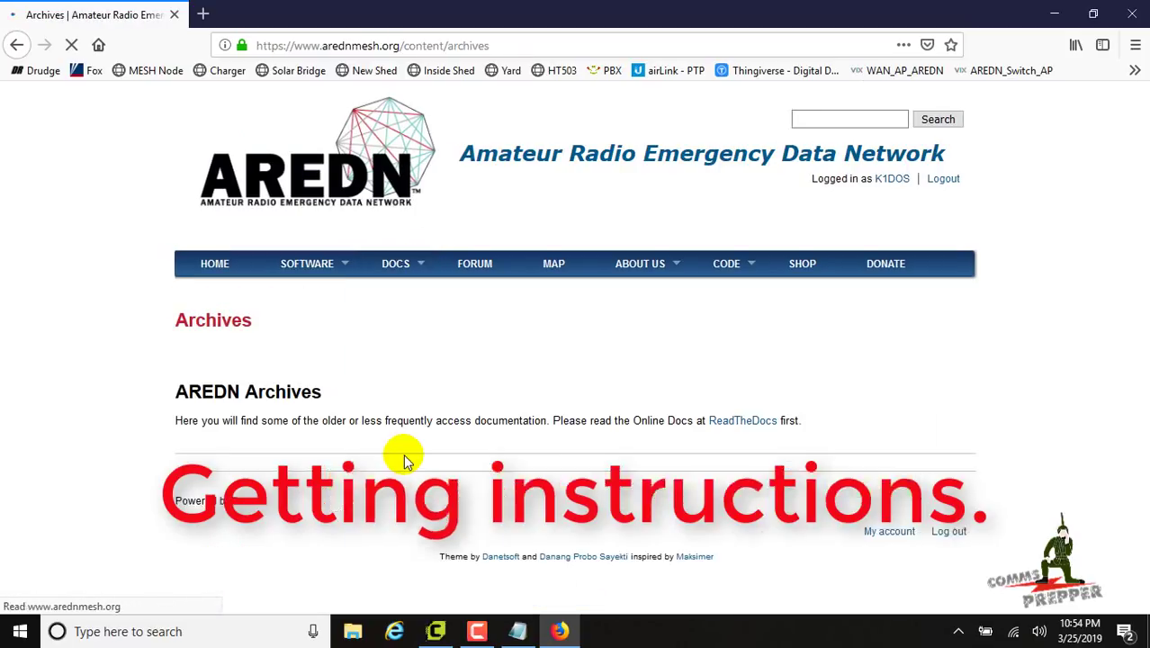
{"action": "left_click", "coordinate": [738, 423]}
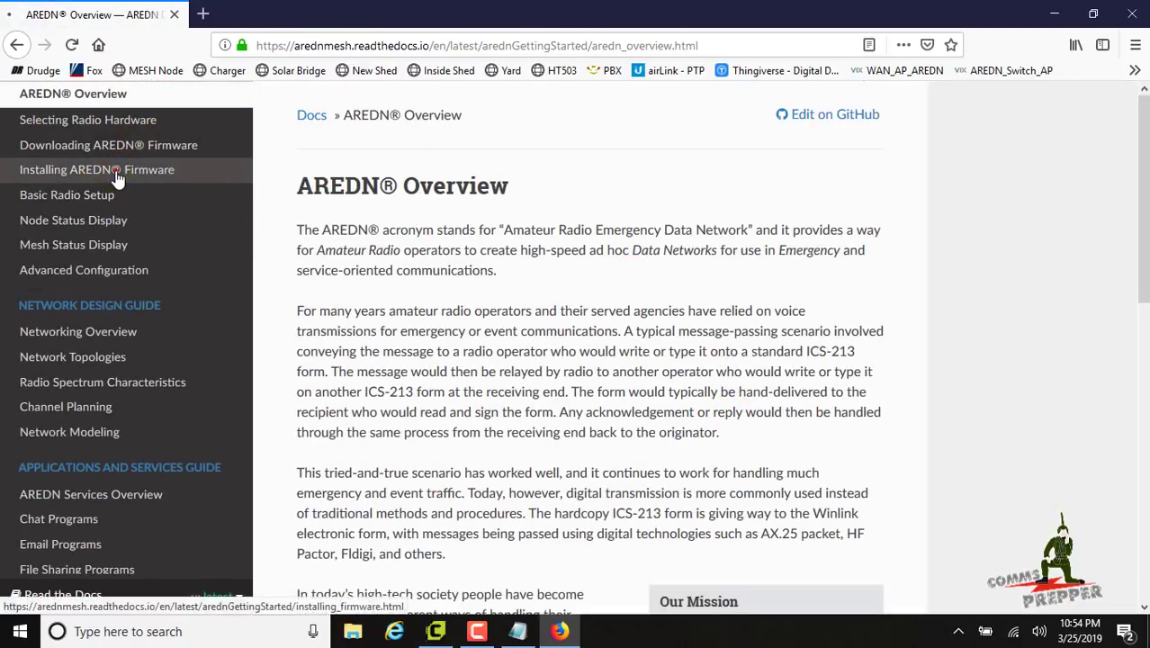
{"action": "left_click", "coordinate": [115, 170]}
{"action": "scroll", "coordinate": [662, 286], "scroll_direction": "down", "scroll_amount": 5}
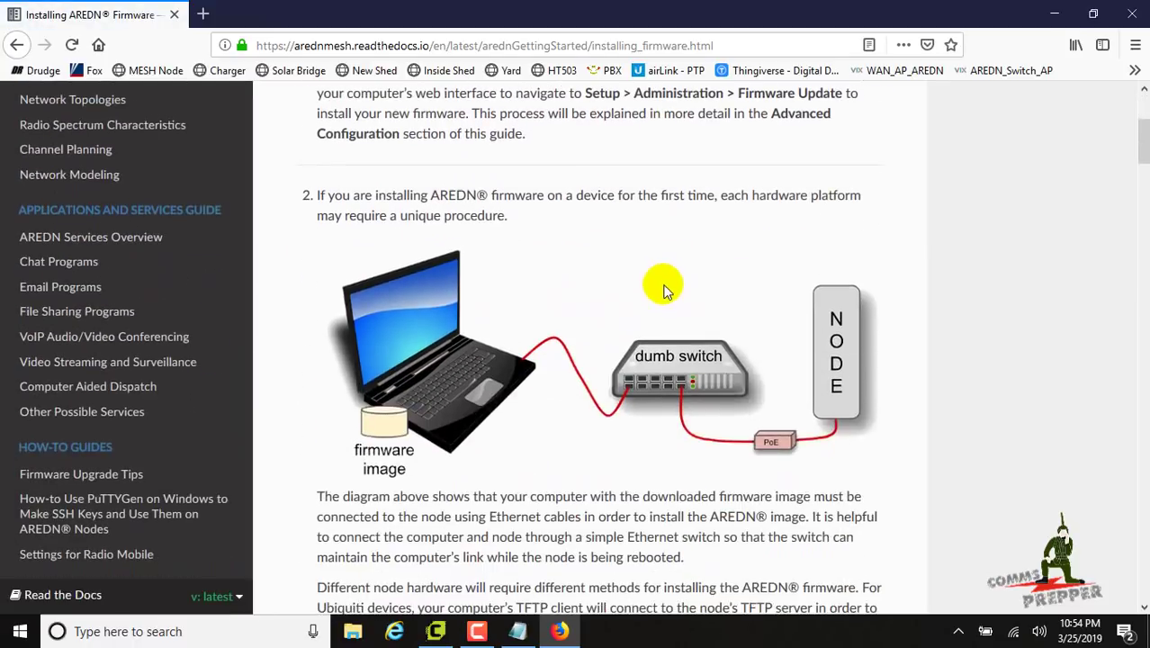
{"action": "scroll", "coordinate": [666, 279], "scroll_direction": "down", "scroll_amount": 5}
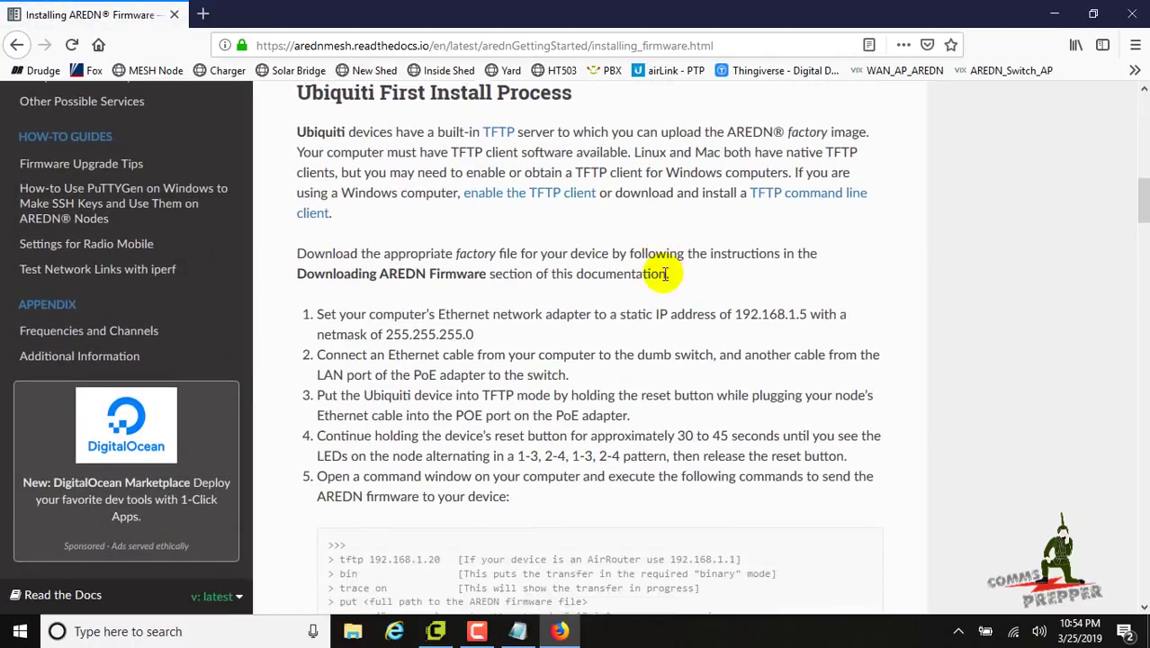
{"action": "scroll", "coordinate": [666, 273], "scroll_direction": "down", "scroll_amount": 2}
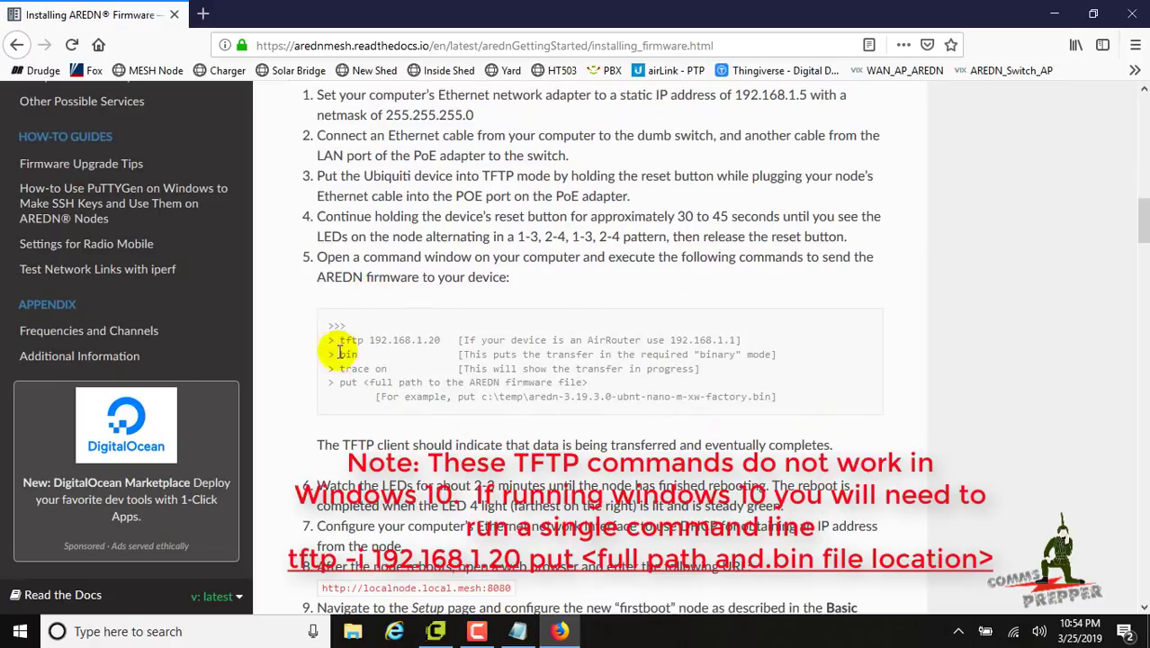
{"action": "scroll", "coordinate": [557, 400], "scroll_direction": "down", "scroll_amount": 1}
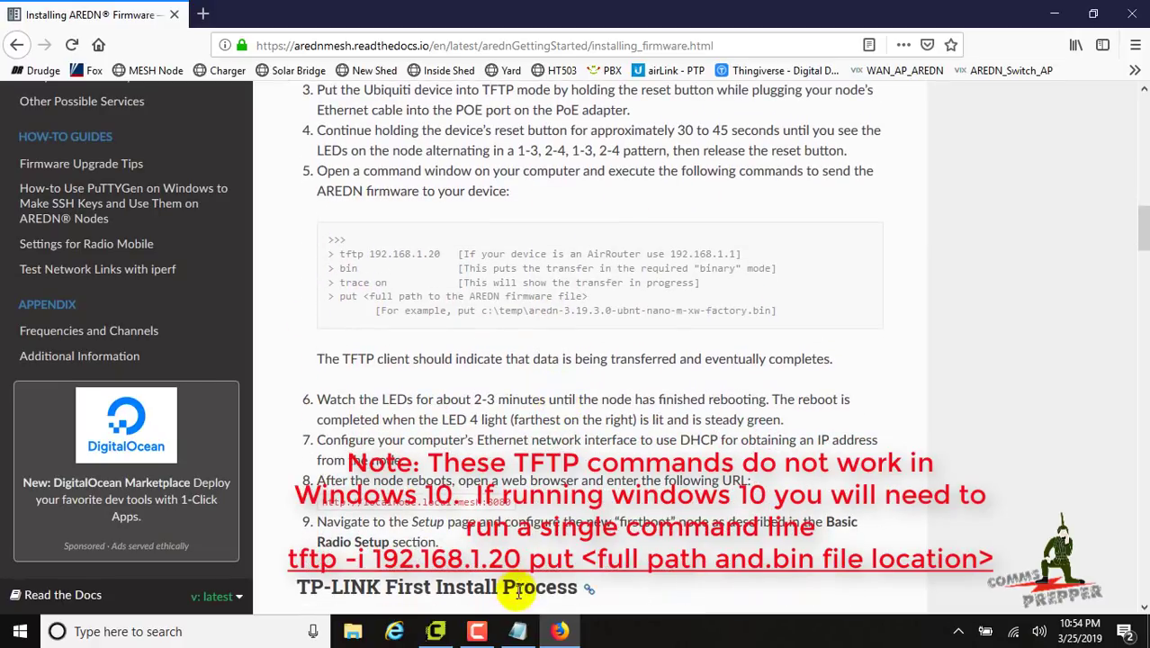
Check the tftp command in Notepad, then minimize Notepad and Firefox
{"action": "left_click", "coordinate": [520, 633]}
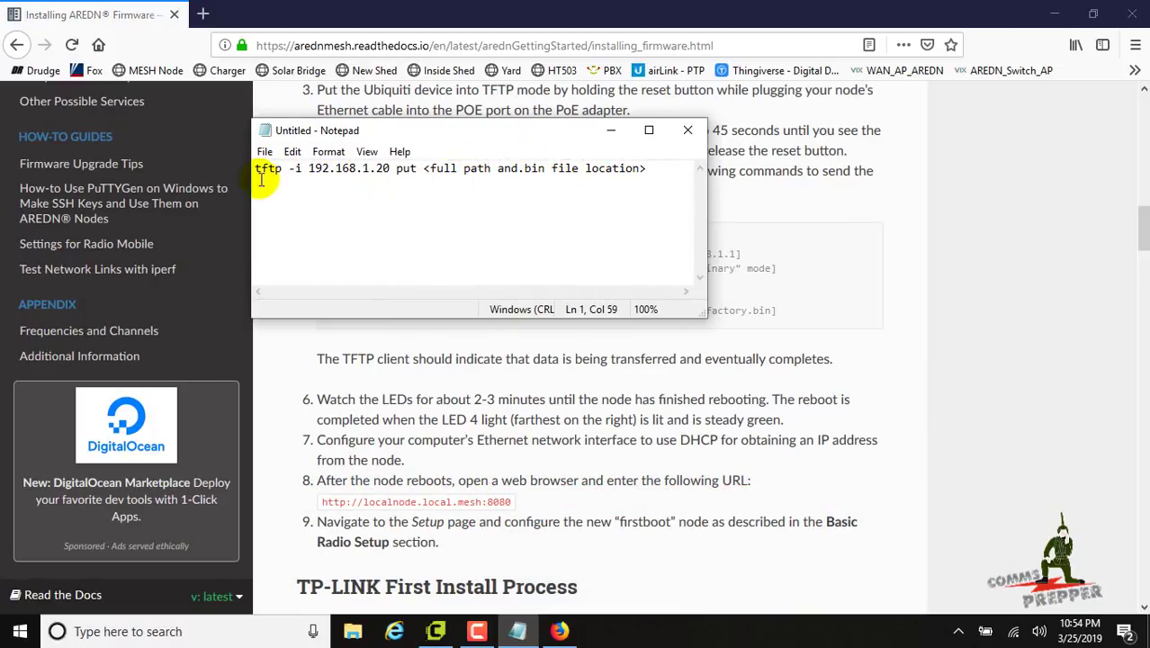
{"action": "left_click", "coordinate": [612, 135]}
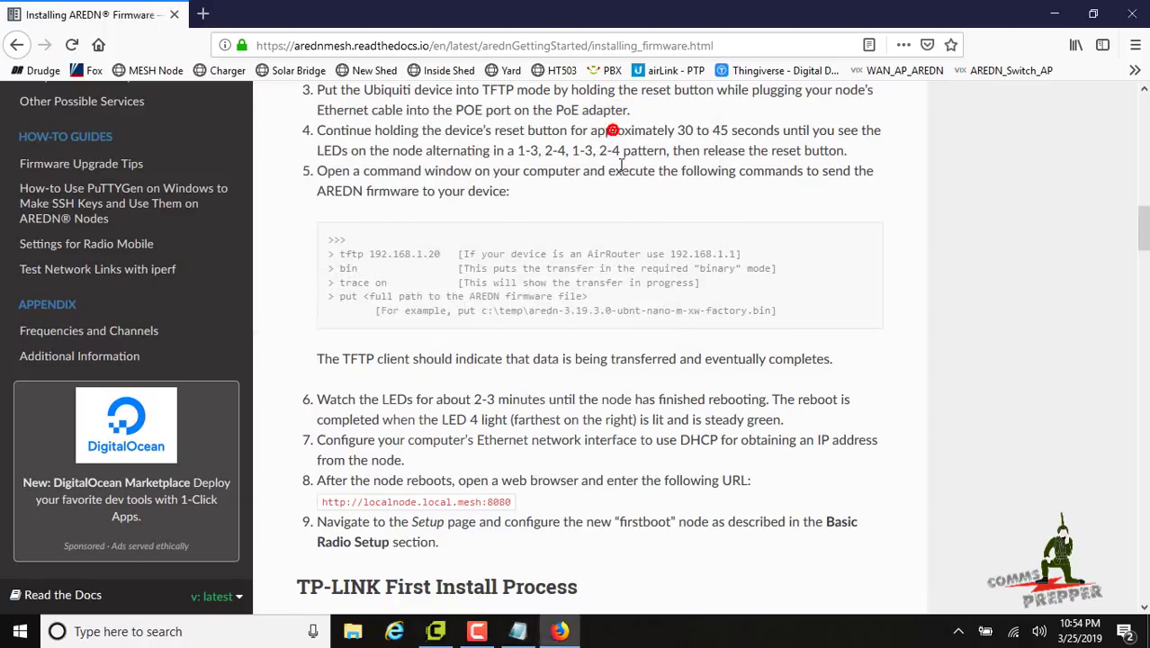
{"action": "left_click", "coordinate": [1053, 13]}
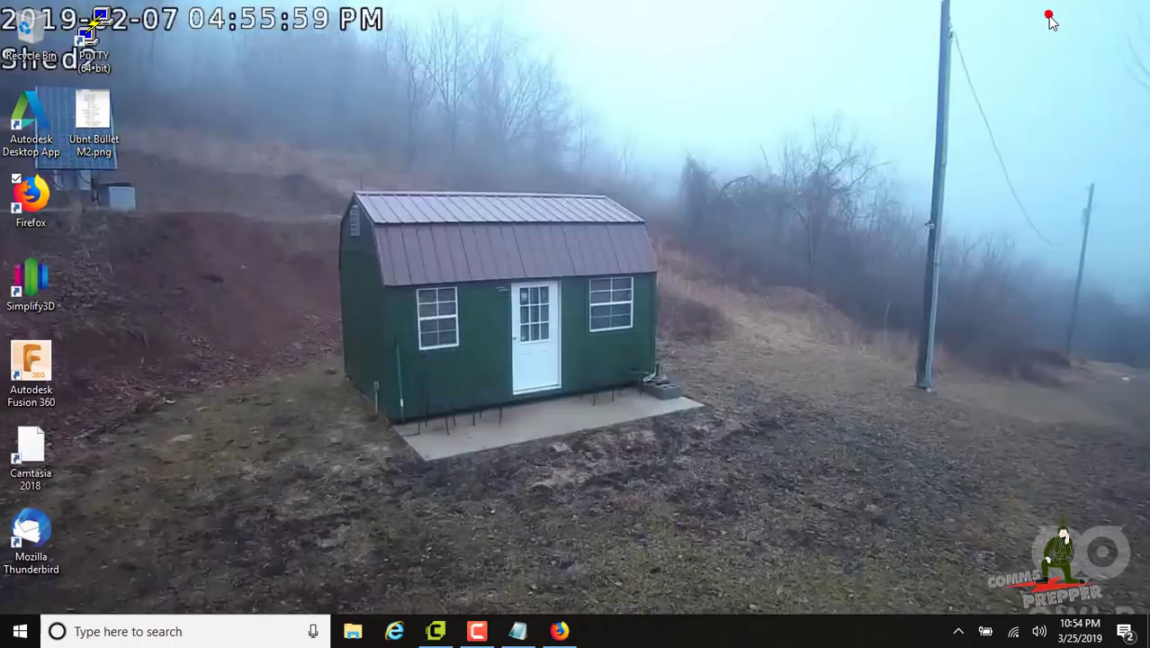
Disable the Wi-Fi adapter and enable the Ethernet adapter in Network Connections
{"action": "left_click", "coordinate": [1016, 632]}
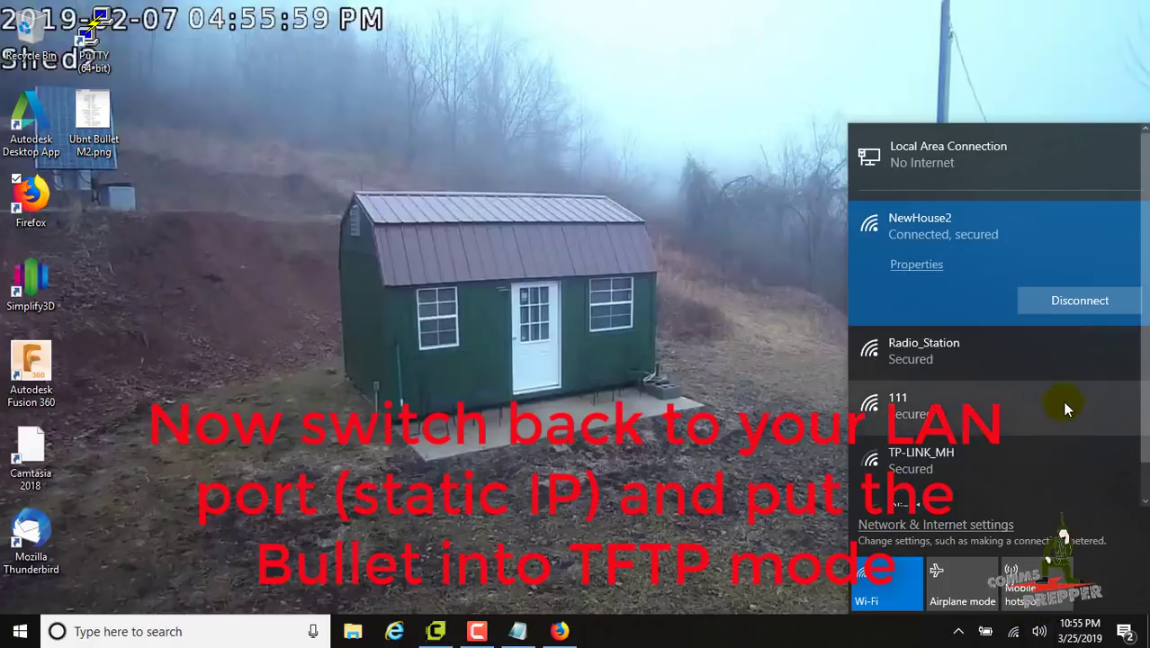
{"action": "left_click", "coordinate": [936, 525]}
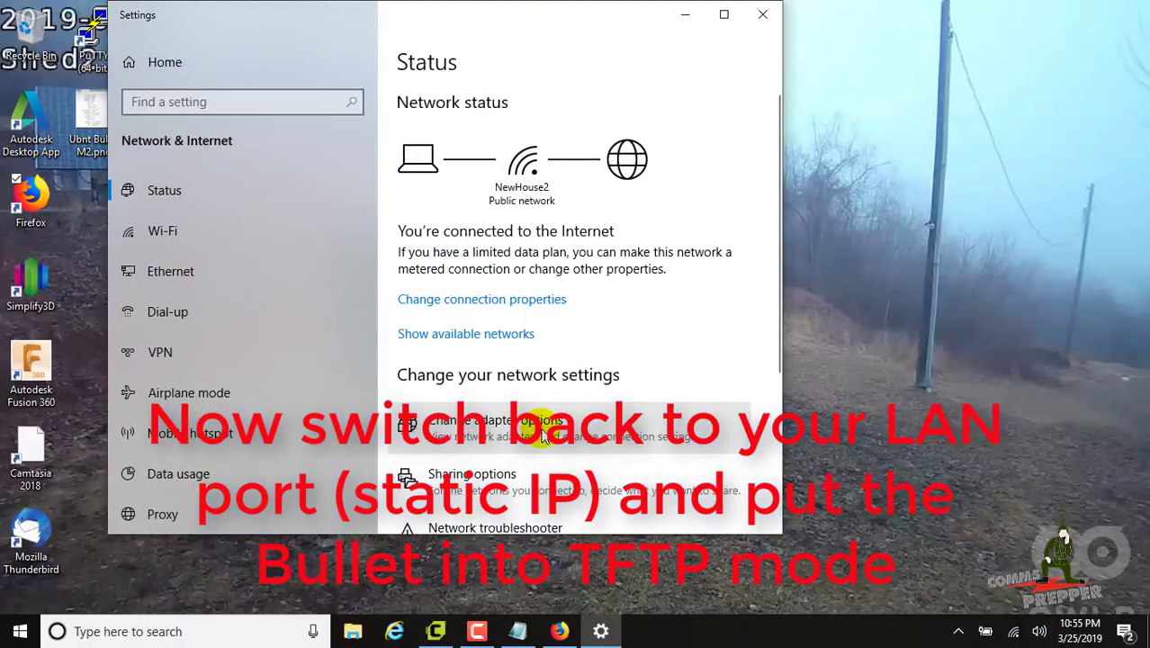
{"action": "left_click", "coordinate": [540, 416]}
{"action": "right_click", "coordinate": [630, 195]}
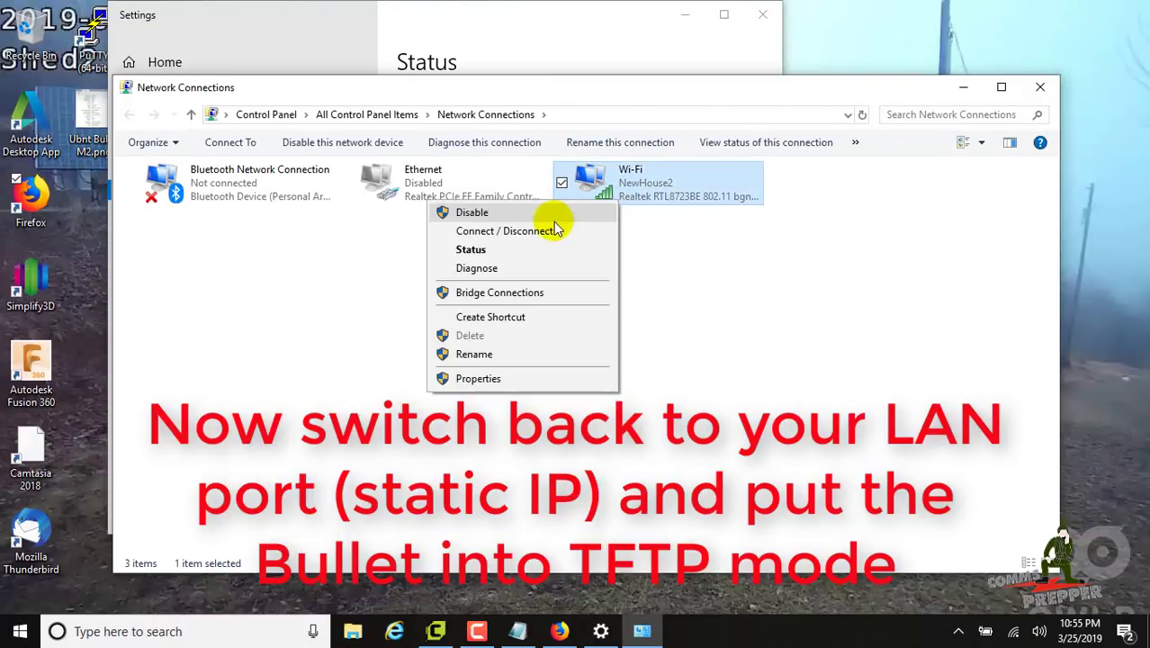
{"action": "left_click", "coordinate": [534, 213]}
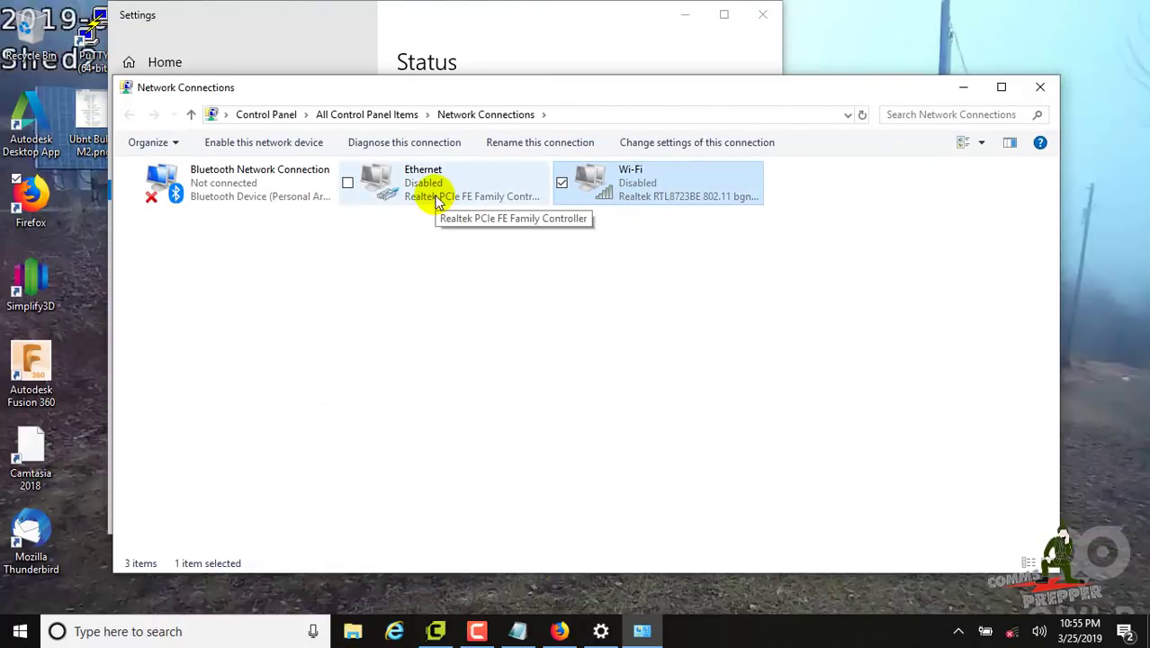
{"action": "right_click", "coordinate": [432, 203]}
{"action": "left_click", "coordinate": [314, 207]}
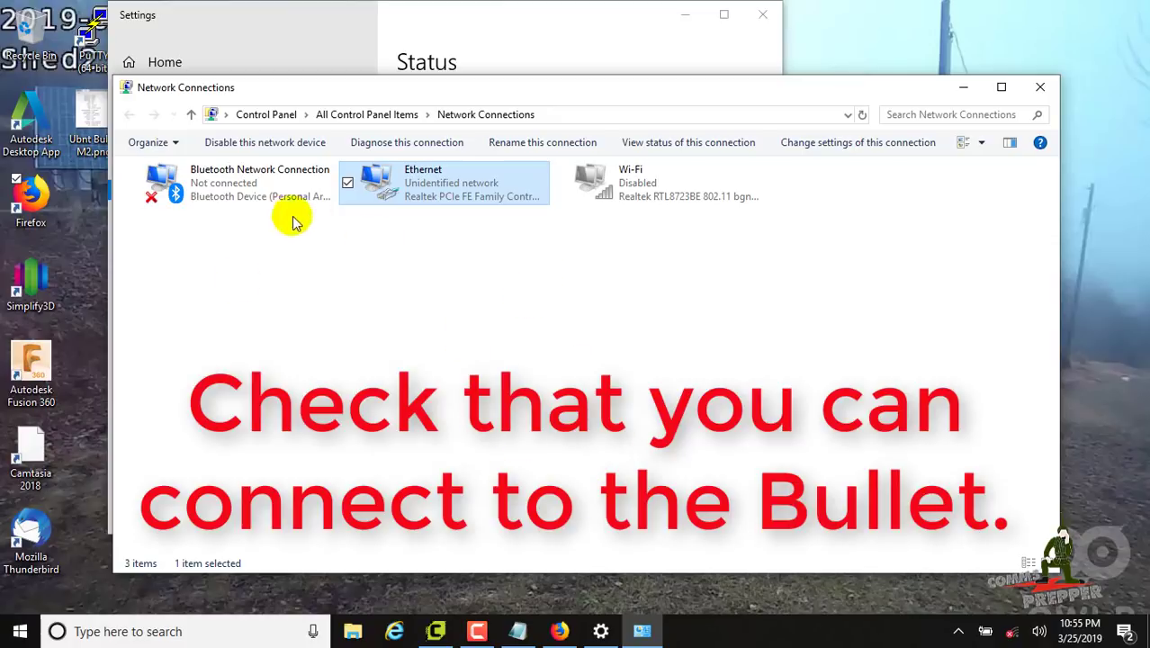
Load 192.168.1.20 in Internet Explorer past the certificate warning, then close IE and Settings
{"action": "left_click", "coordinate": [394, 630]}
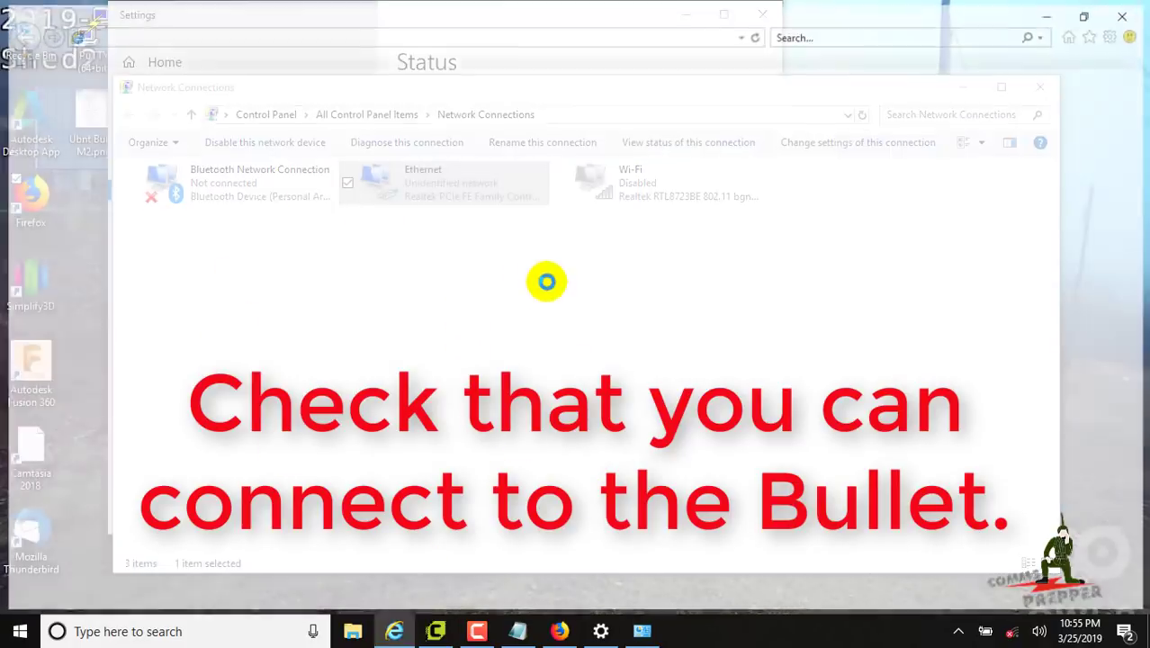
{"action": "left_click", "coordinate": [191, 33]}
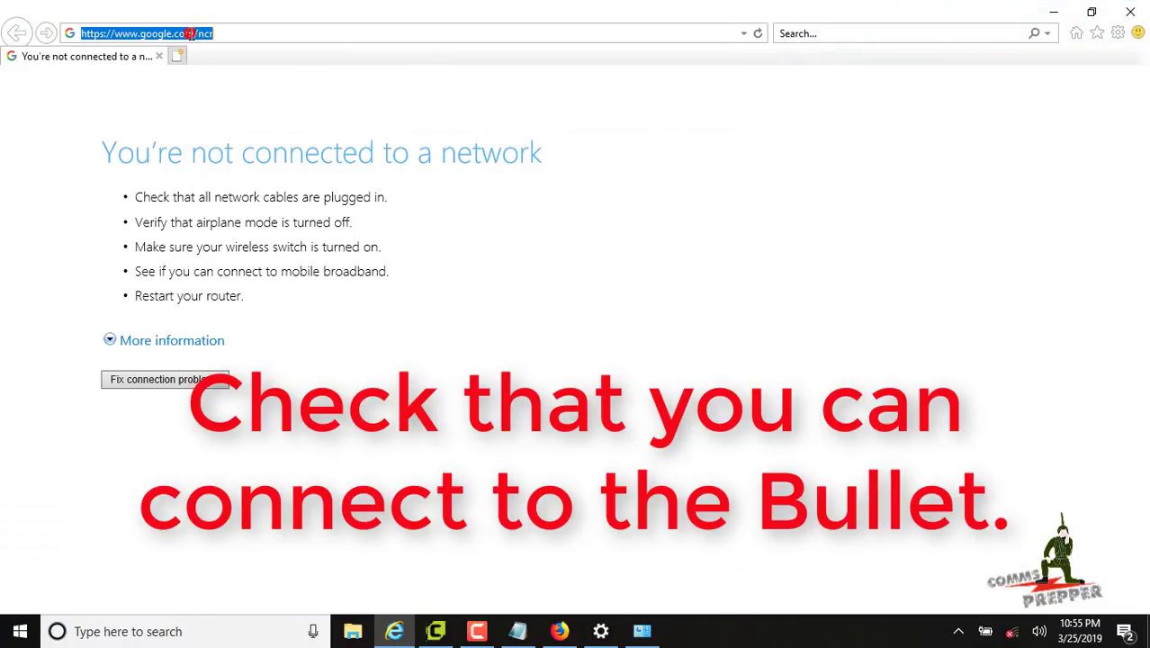
{"action": "type", "text": "192.168.1.20"}
{"action": "key", "text": "Return"}
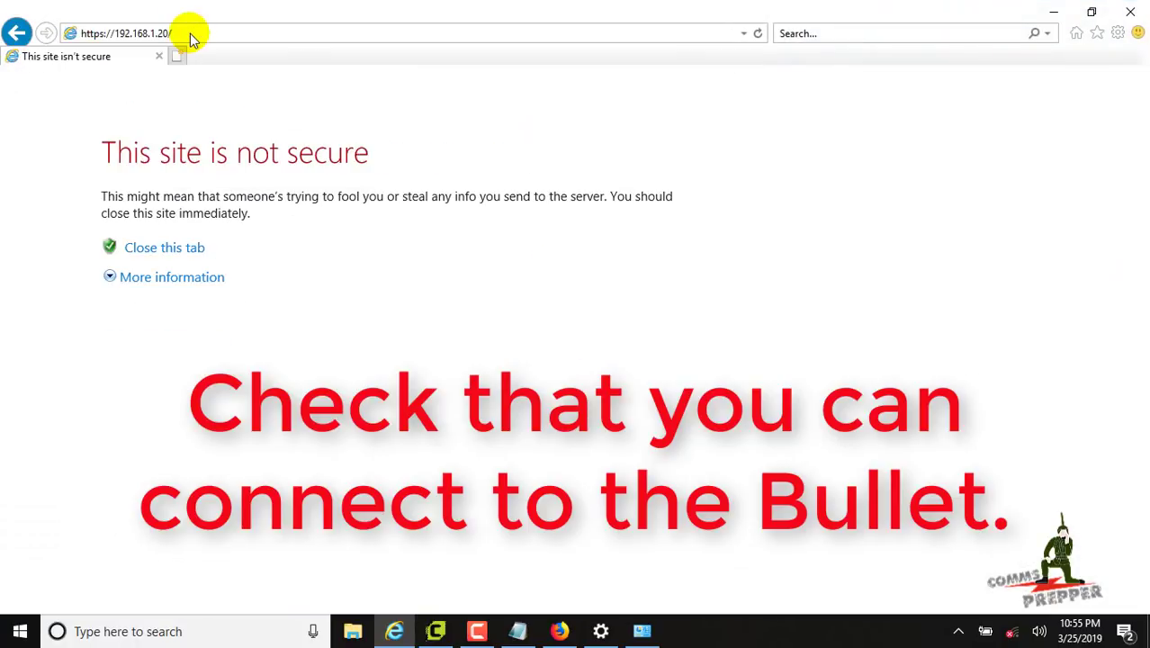
{"action": "left_click", "coordinate": [131, 279]}
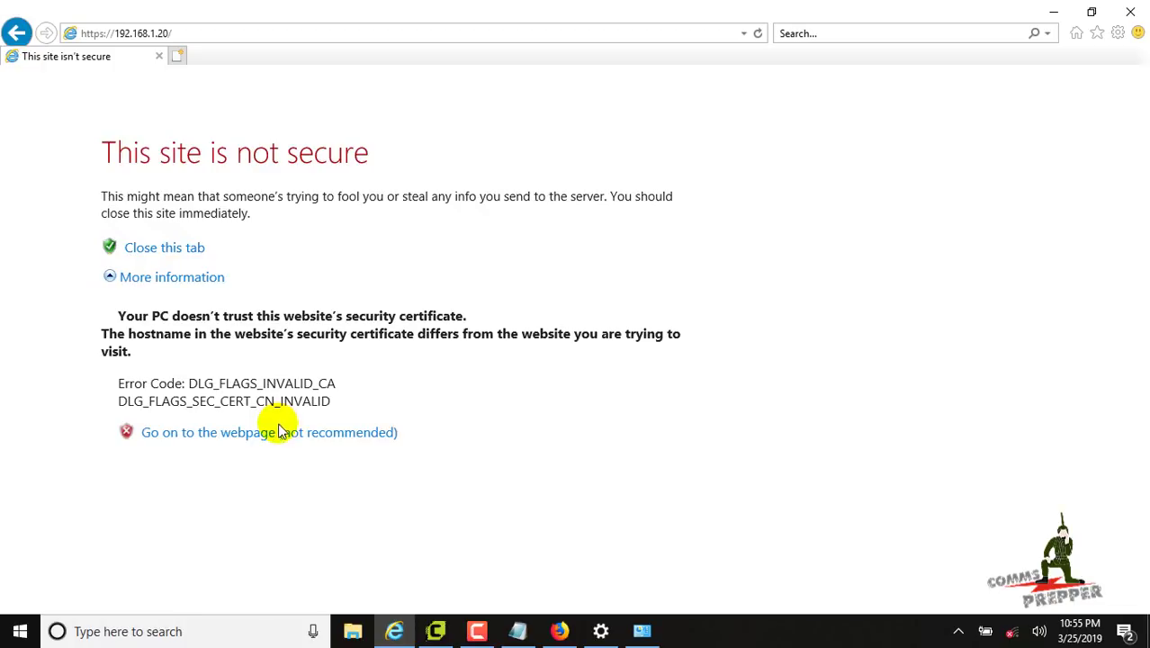
{"action": "left_click", "coordinate": [279, 432]}
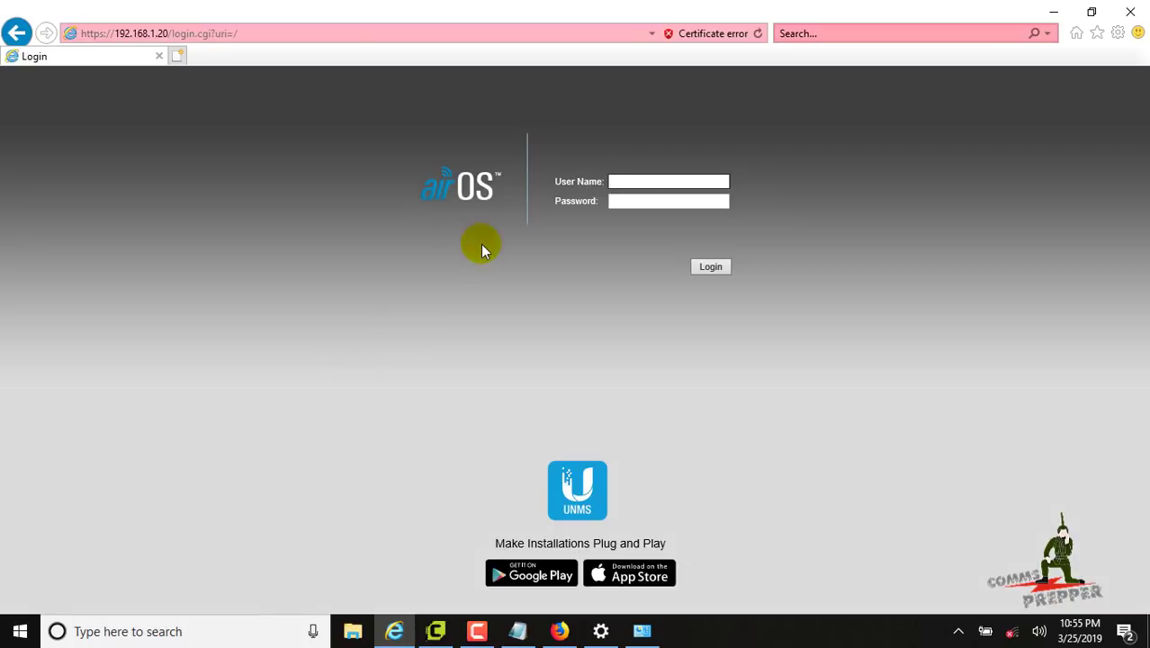
{"action": "left_click", "coordinate": [1129, 11]}
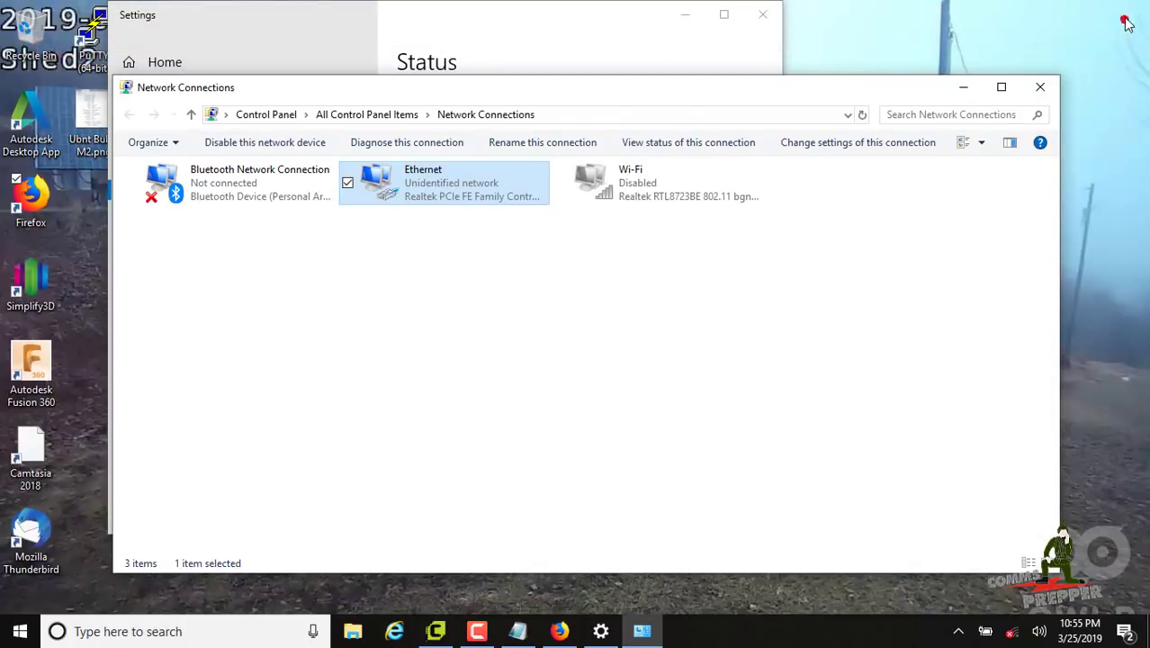
{"action": "left_click", "coordinate": [730, 17]}
{"action": "left_click", "coordinate": [760, 13]}
Close Network Connections and bring up Windows search
{"action": "left_click", "coordinate": [1039, 87]}
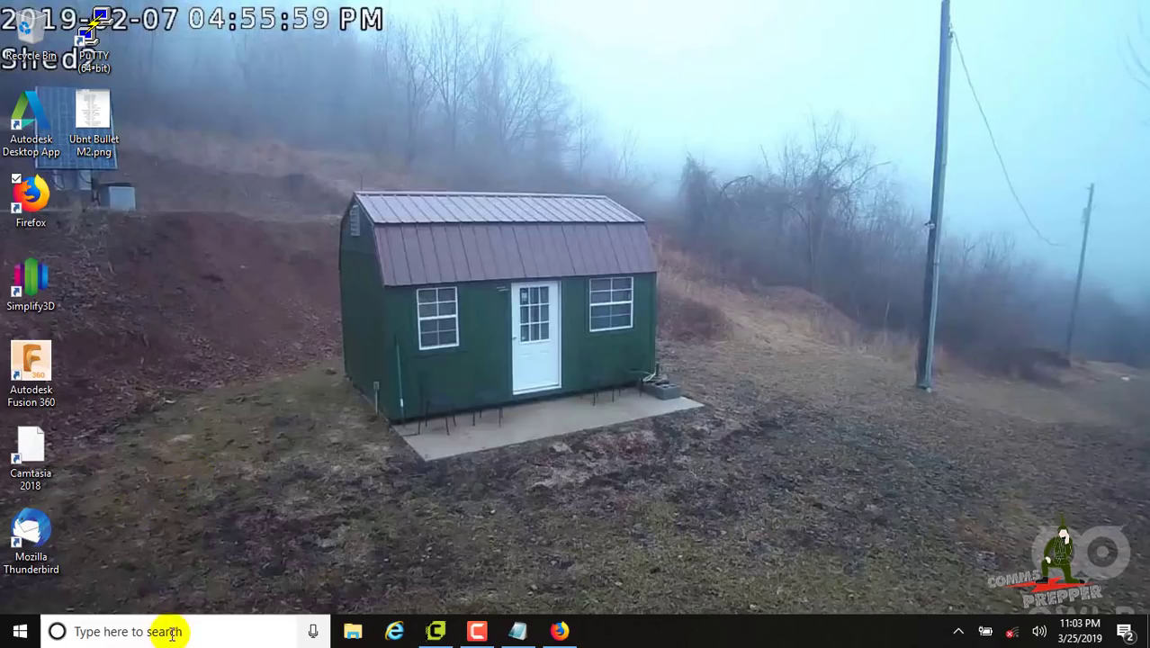
{"action": "left_click", "coordinate": [169, 630]}
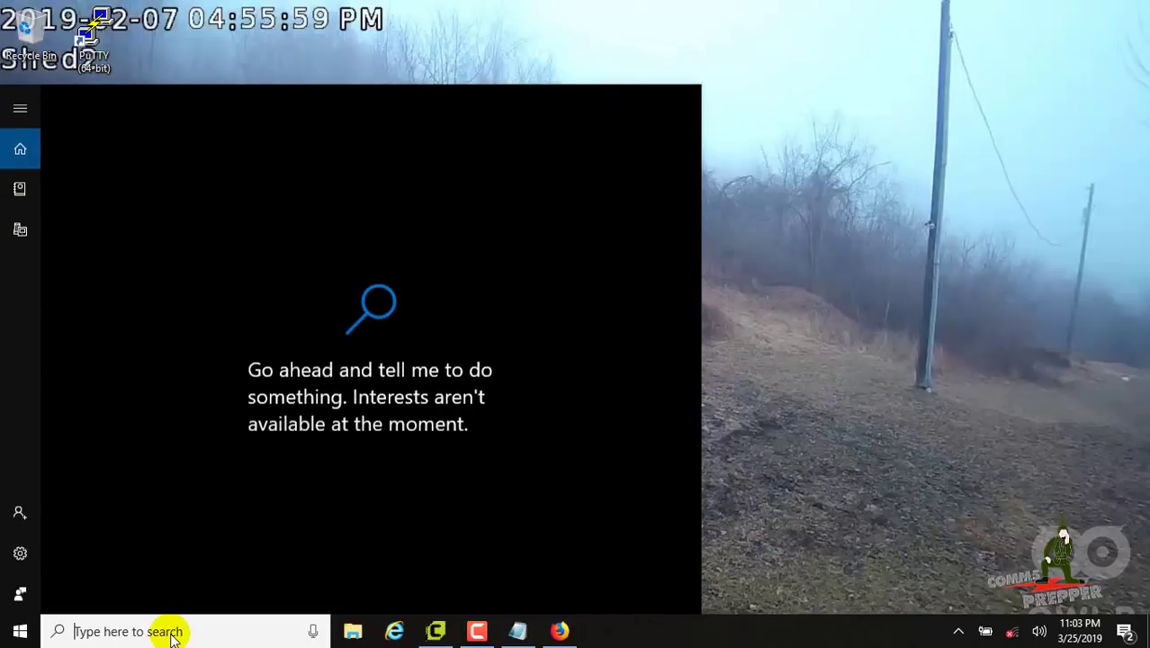
Open Command Prompt and run cd.. twice to reach the root of C:
{"action": "type", "text": "cmd"}
{"action": "key", "text": "Return"}
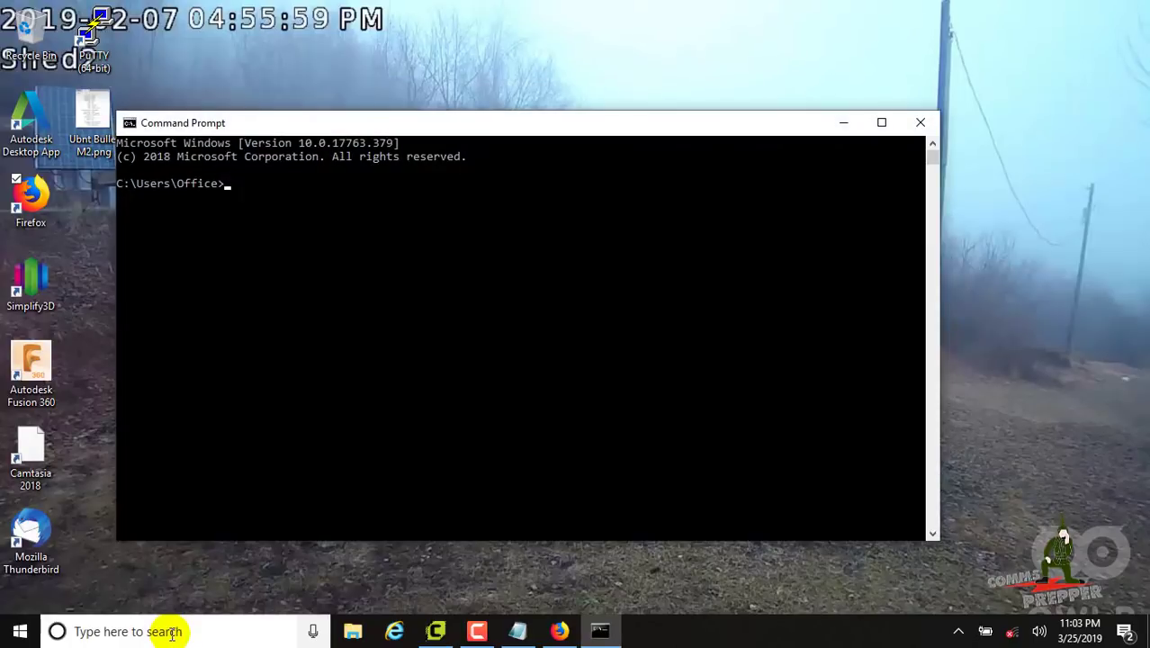
{"action": "type", "text": "cd.."}
{"action": "key", "text": "Return"}
{"action": "type", "text": "cd.."}
{"action": "key", "text": "Return"}
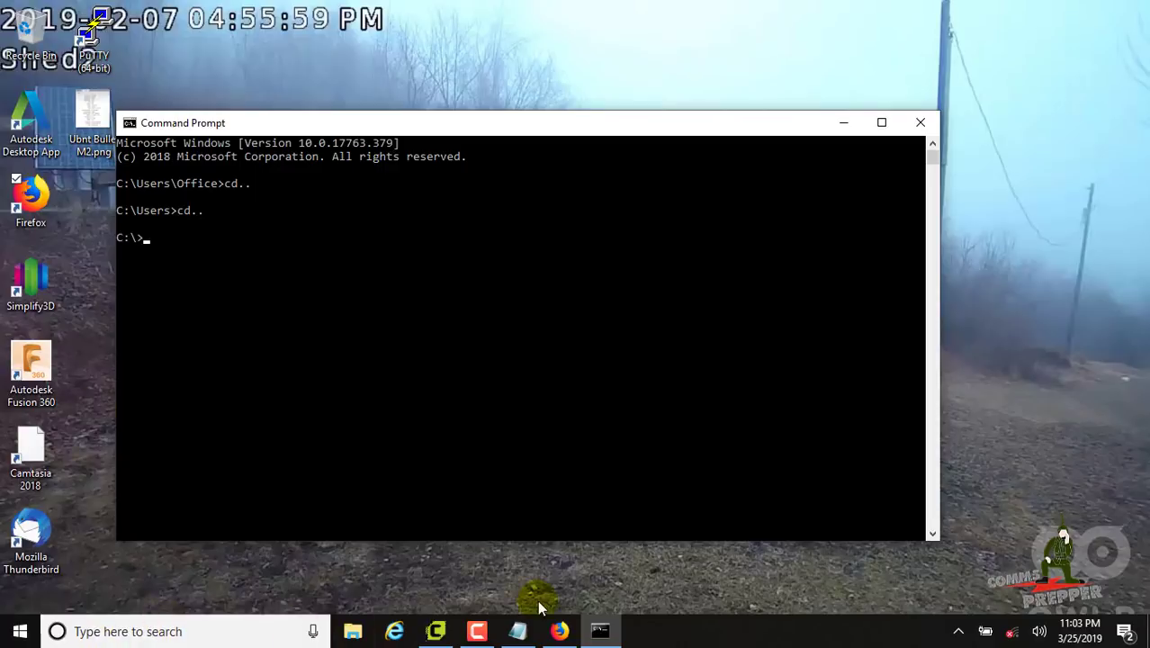
Arrange Command Prompt above the Notepad window holding the tftp command
{"action": "left_click_drag", "start_coordinate": [515, 544], "coordinate": [503, 482]}
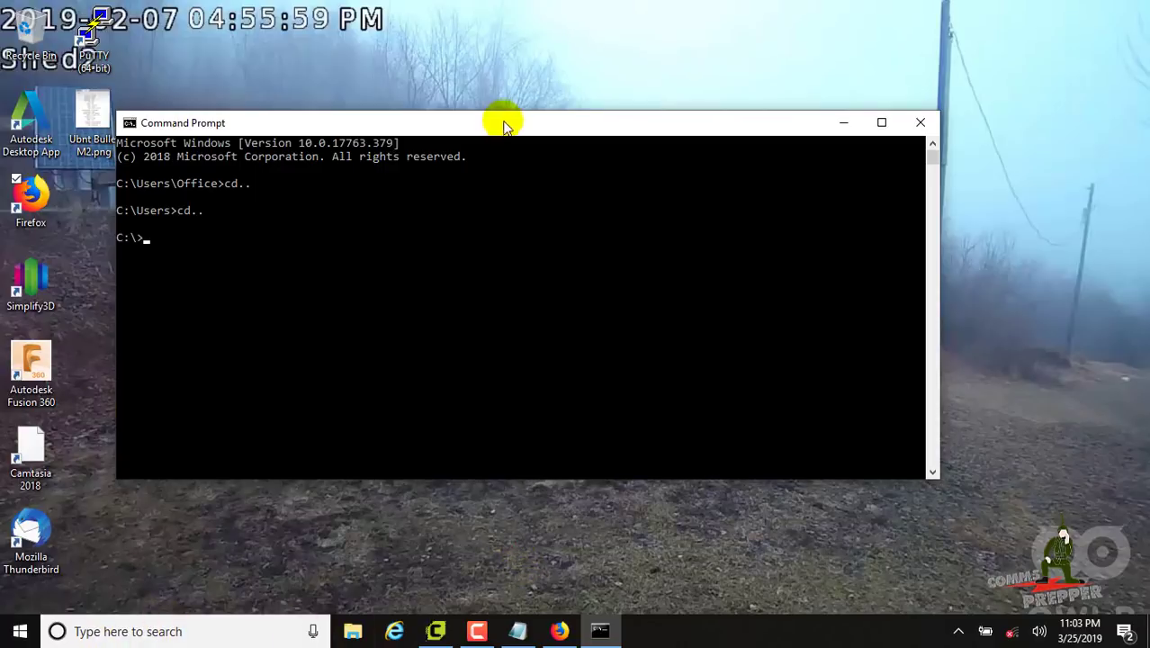
{"action": "left_click_drag", "start_coordinate": [502, 121], "coordinate": [591, 73]}
{"action": "left_click", "coordinate": [518, 631]}
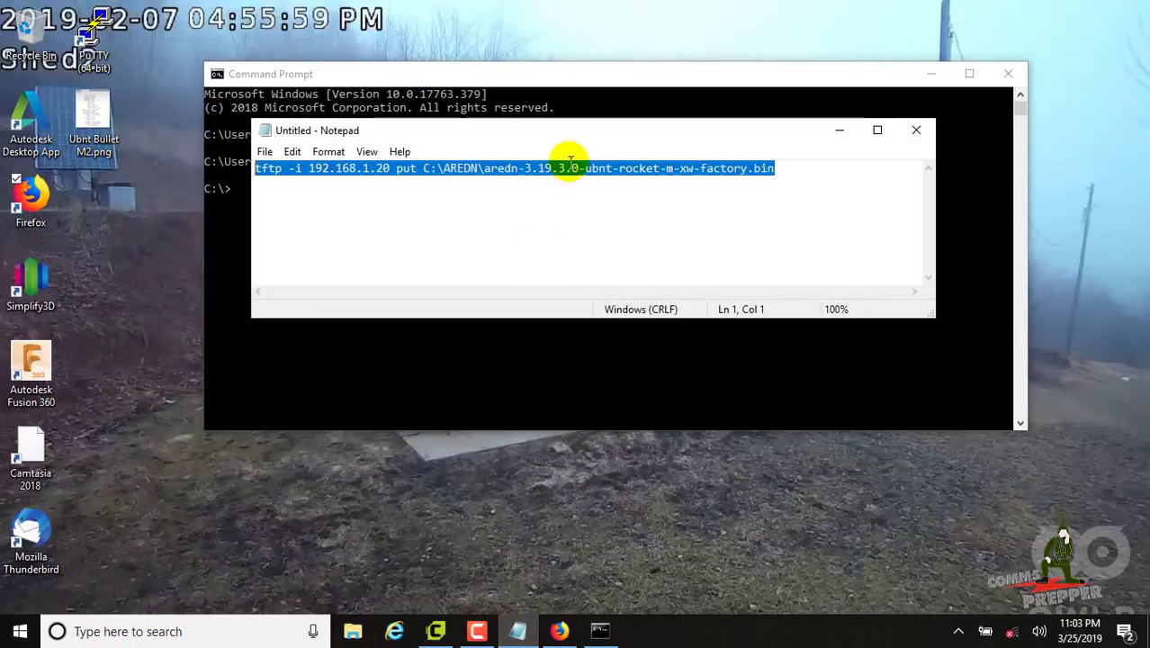
{"action": "left_click_drag", "start_coordinate": [570, 132], "coordinate": [541, 422]}
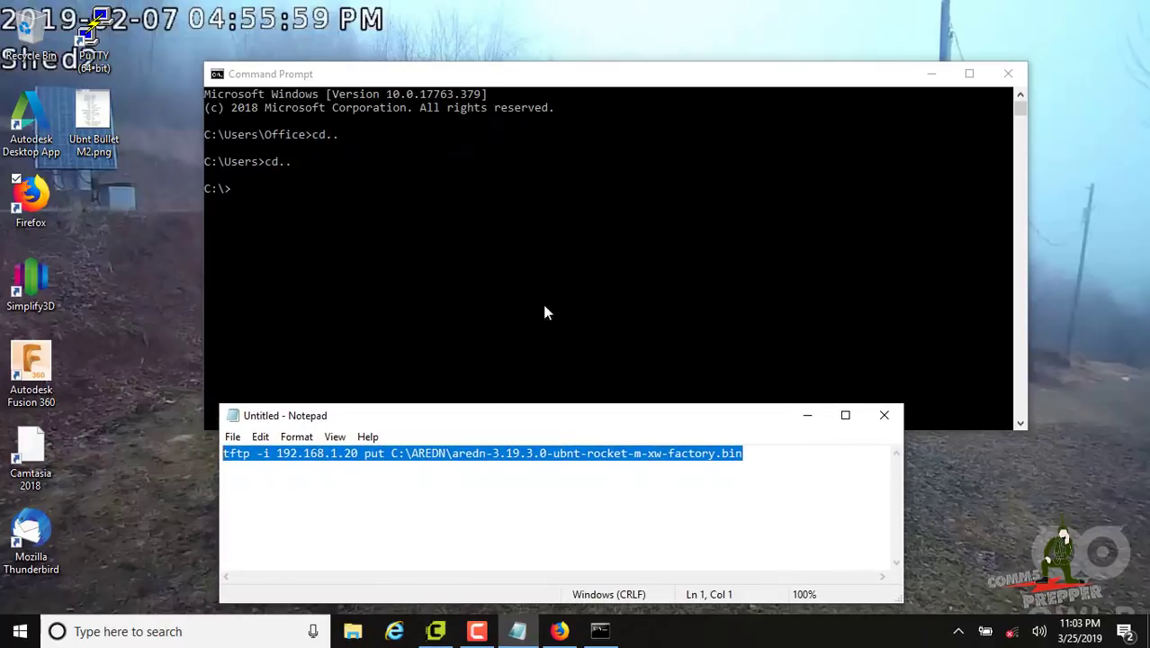
{"action": "left_click_drag", "start_coordinate": [590, 74], "coordinate": [594, 33]}
{"action": "left_click", "coordinate": [450, 493]}
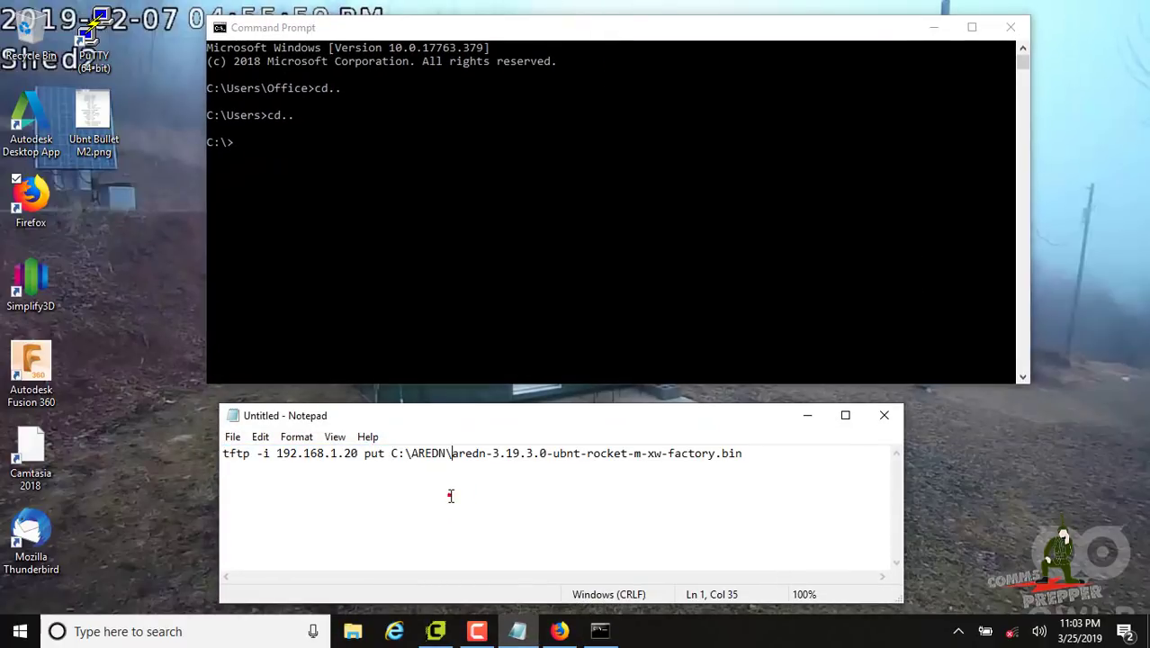
{"action": "left_click", "coordinate": [324, 153]}
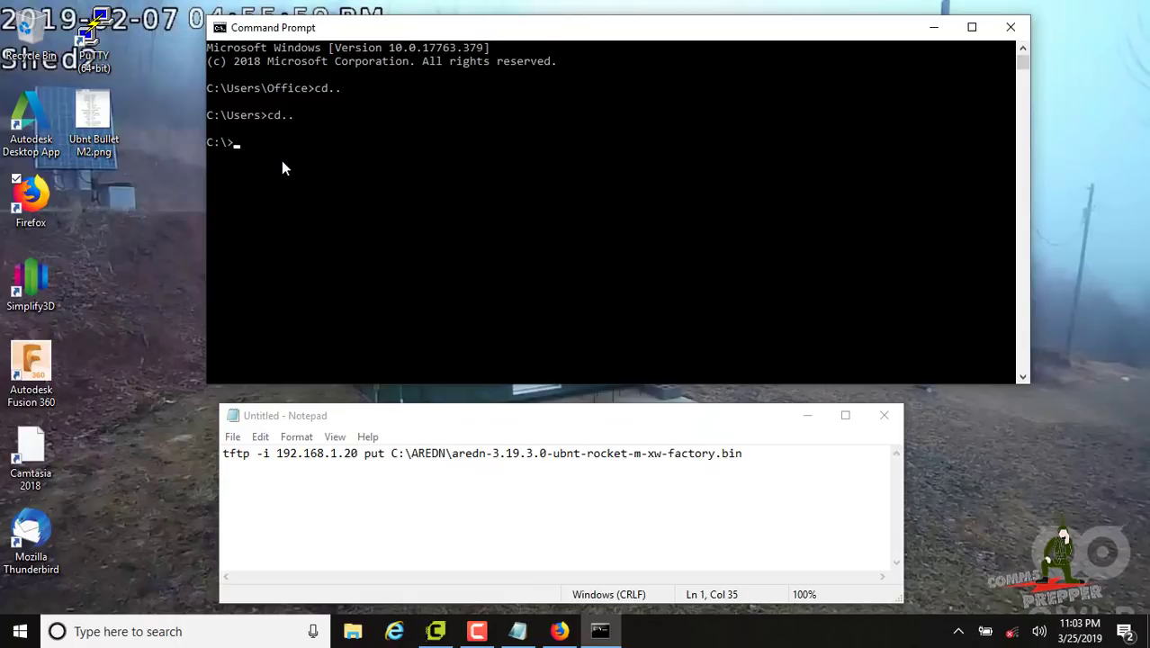
Run tftp -i 192.168.1.20 put C:\AREDN\aredn-3.19.3.0-ubnt-rocket-m-xw-factory.bin
{"action": "type", "text": "tftp -i 192.168.1"}
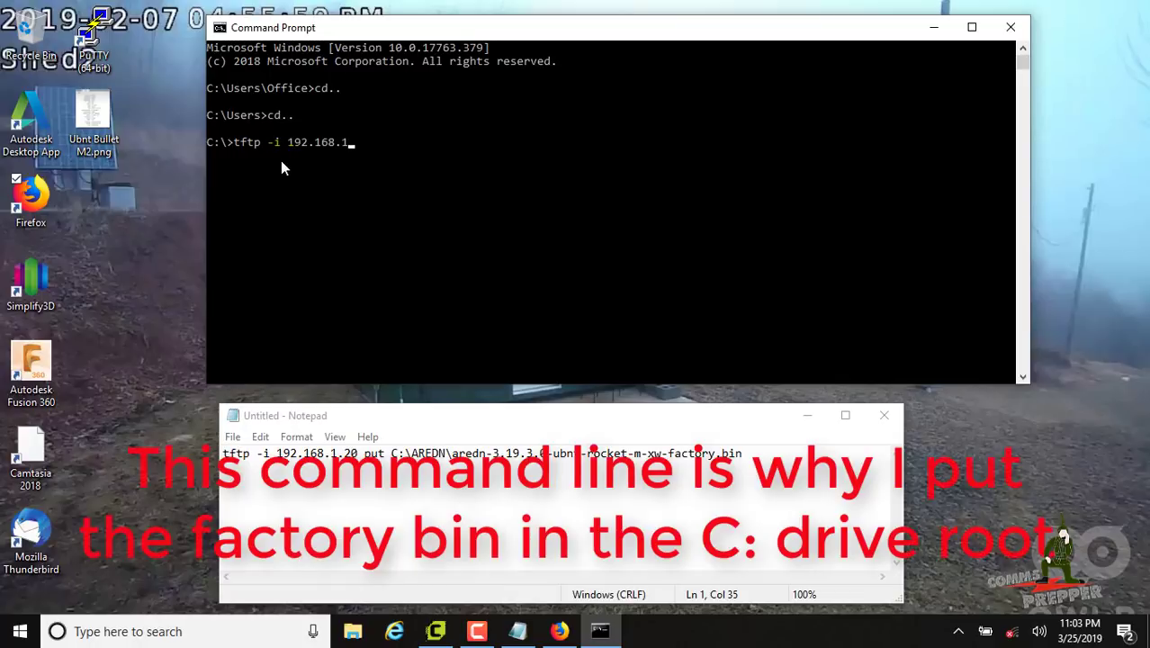
{"action": "type", "text": ".20 put C:\\AREDN\\"}
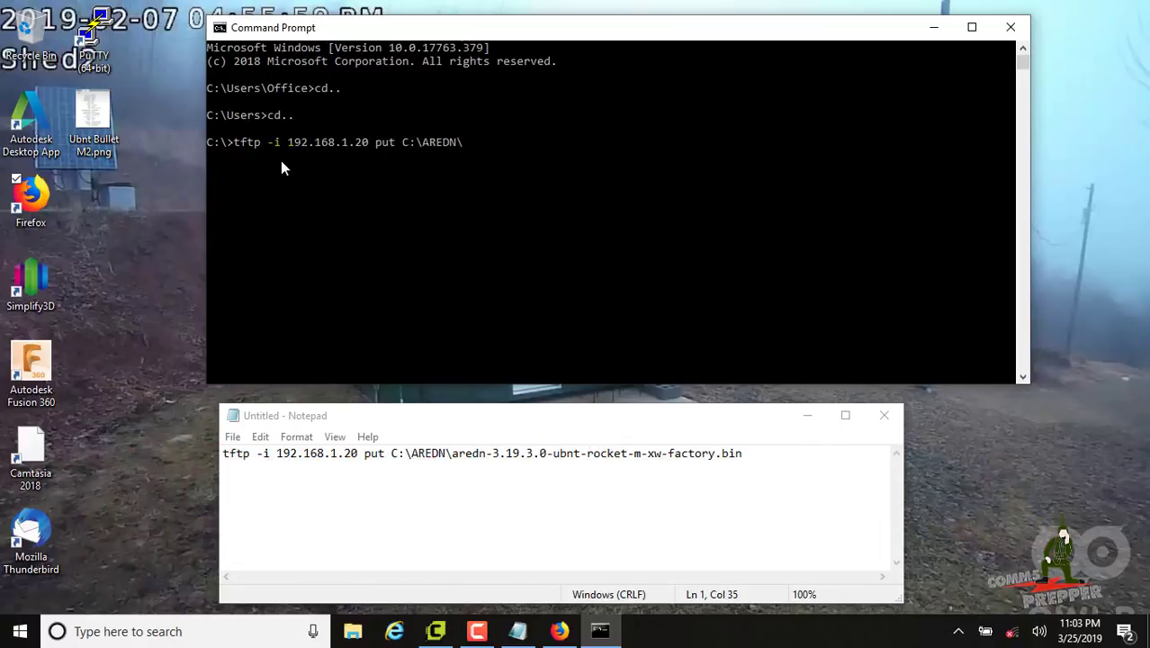
{"action": "type", "text": "aredn-3.19.3.0-ubnt"}
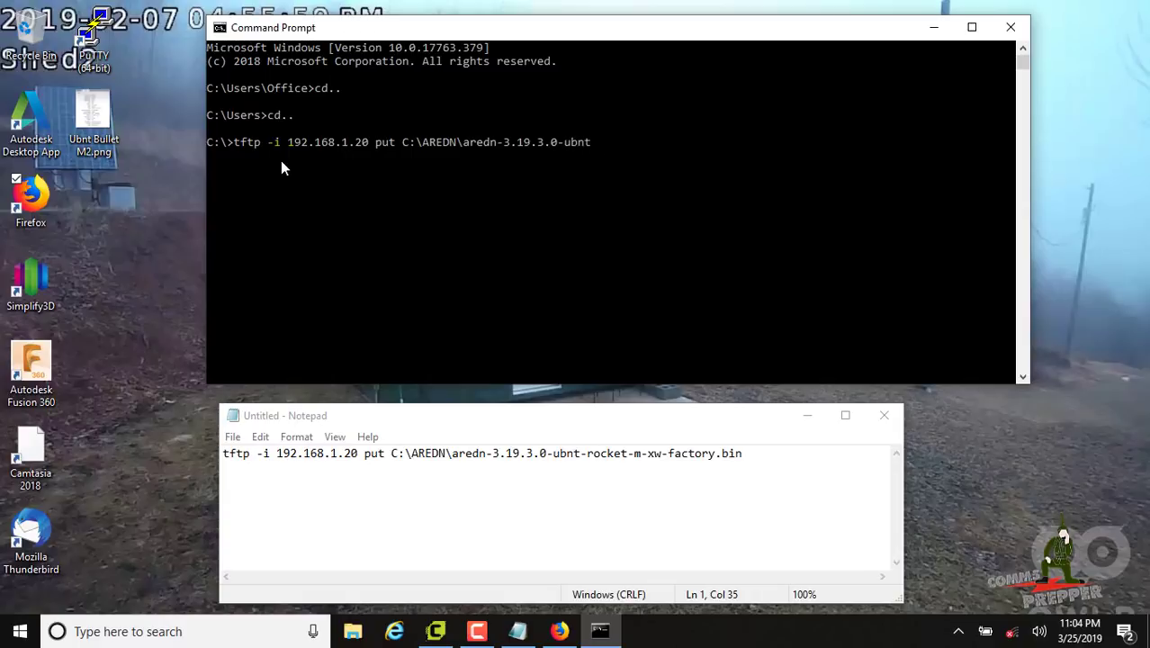
{"action": "type", "text": "-rocket-m-xw-factory"}
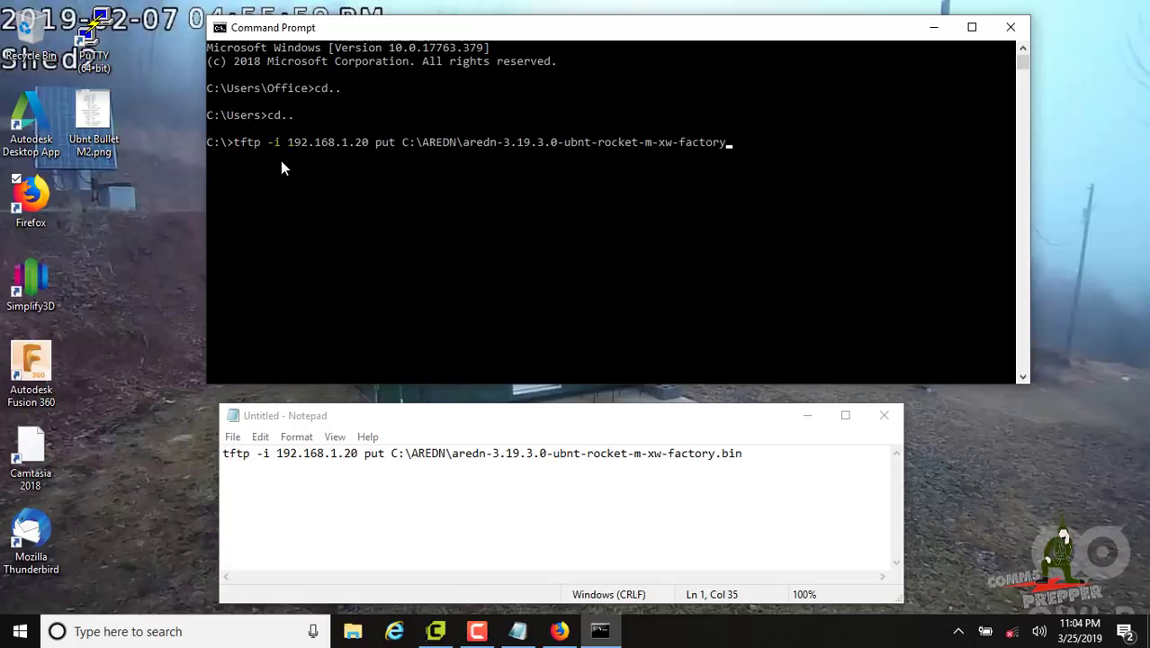
{"action": "type", "text": ".bin"}
{"action": "key", "text": "Return"}
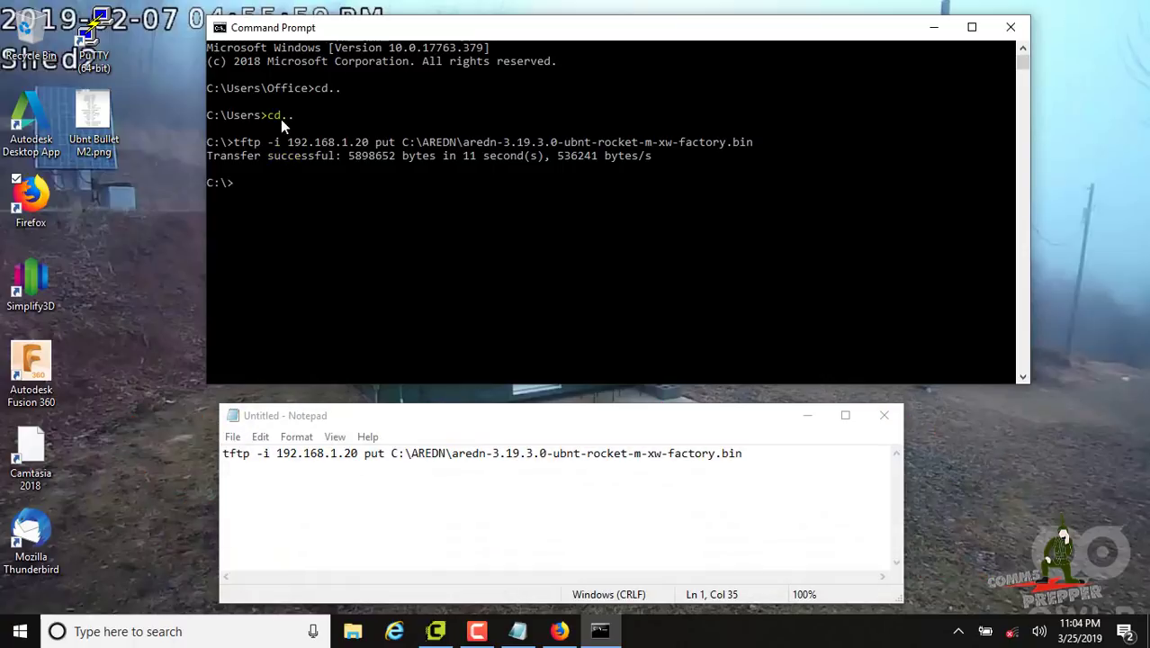
Close the Command Prompt and open the Network Connections adapter list from network settings
{"action": "left_click", "coordinate": [1010, 27]}
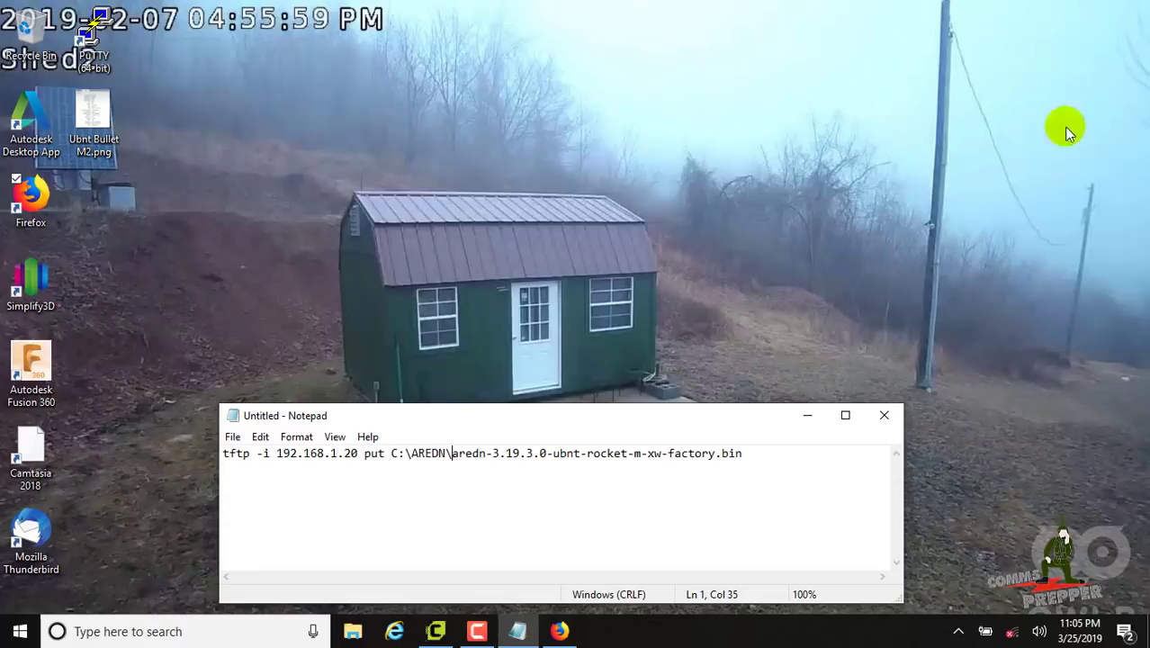
{"action": "left_click", "coordinate": [1014, 635]}
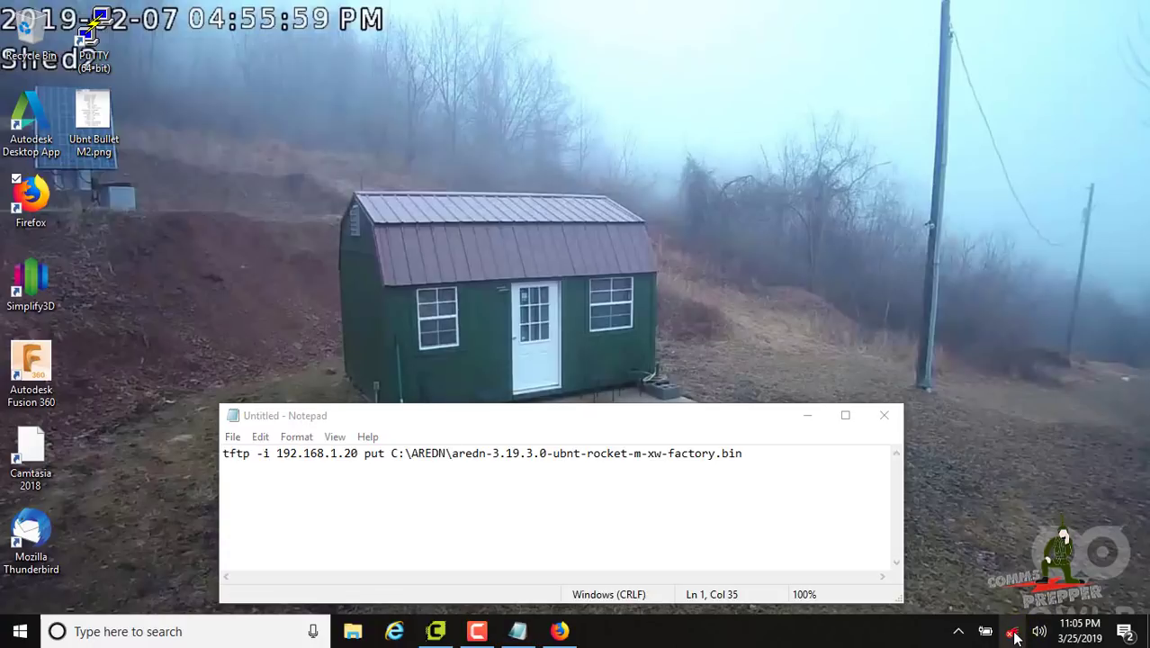
{"action": "left_click", "coordinate": [952, 531]}
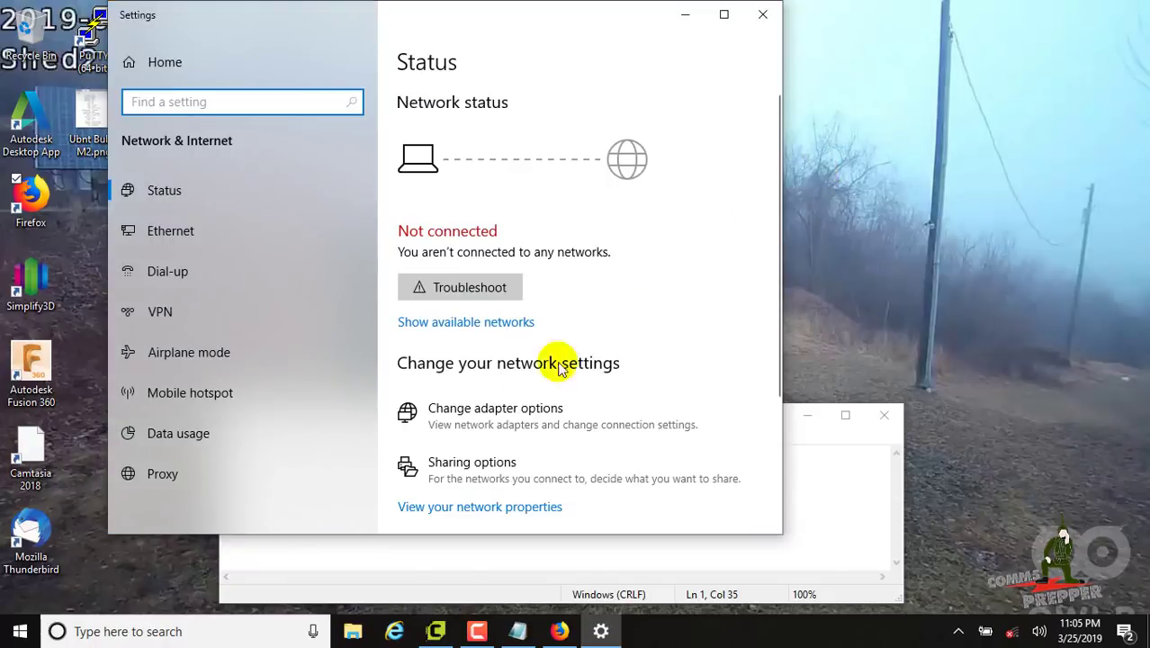
{"action": "left_click", "coordinate": [510, 410]}
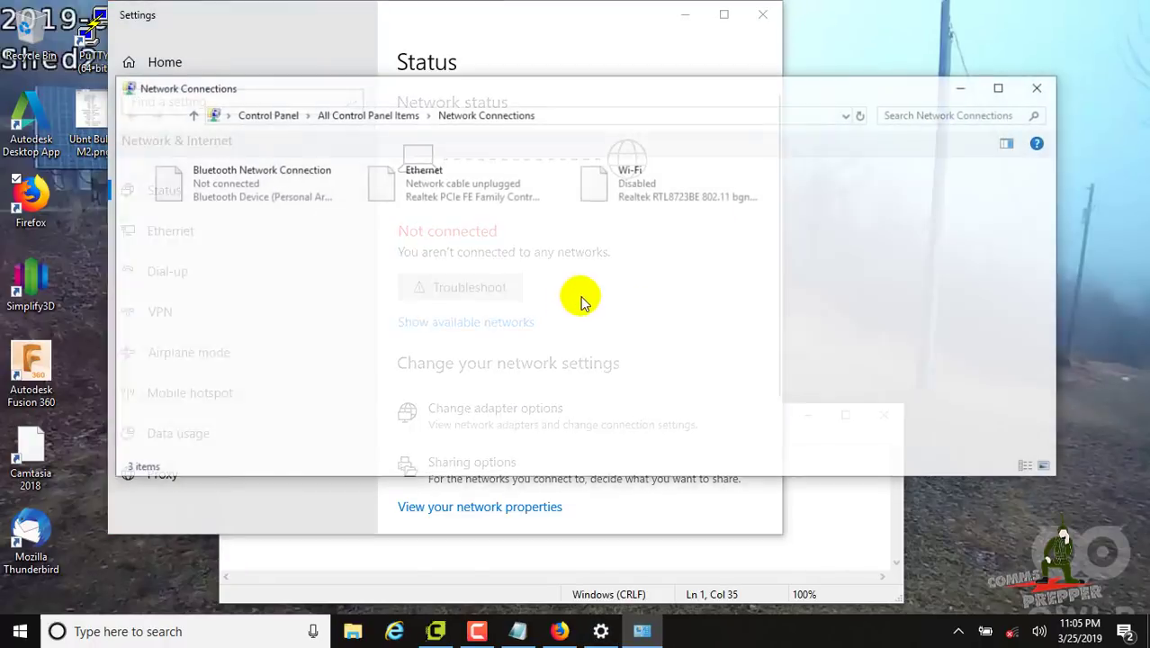
Set the Ethernet adapter's IPv4 to obtain an IP address automatically
{"action": "right_click", "coordinate": [439, 189]}
{"action": "left_click", "coordinate": [385, 349]}
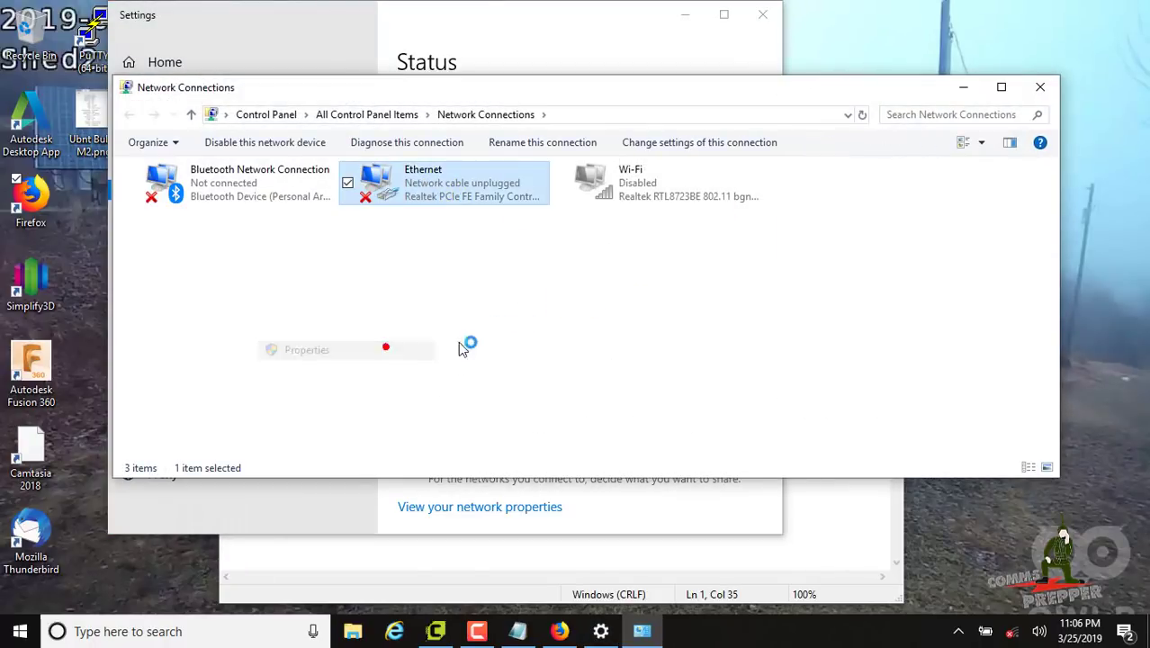
{"action": "left_click", "coordinate": [333, 336]}
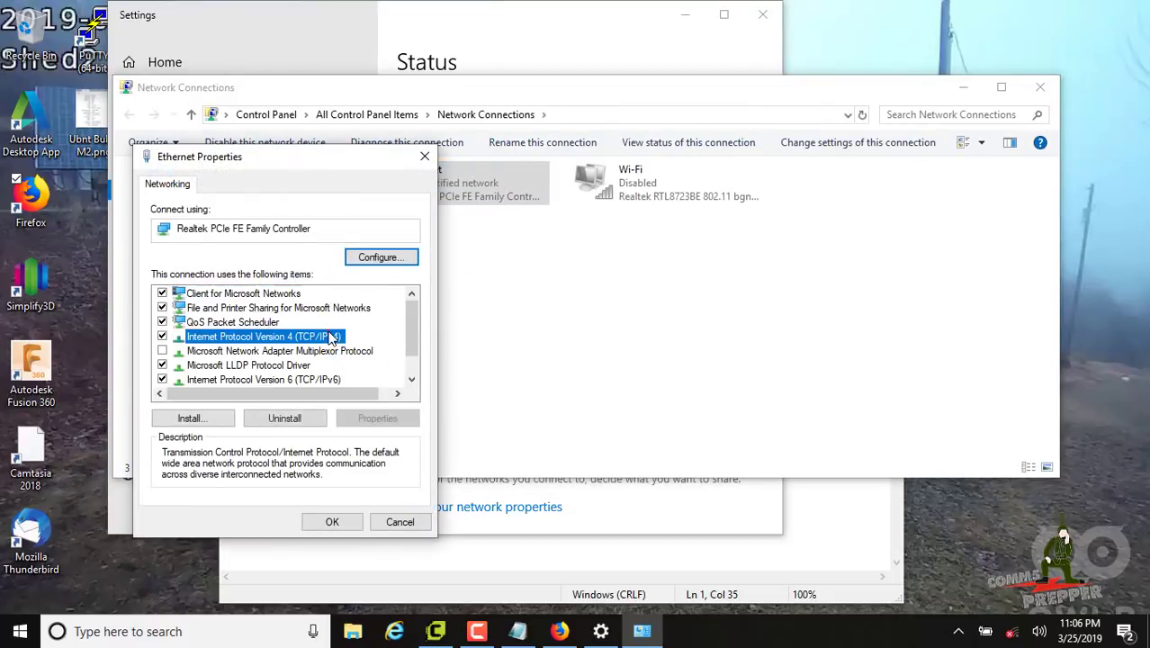
{"action": "left_click", "coordinate": [400, 417]}
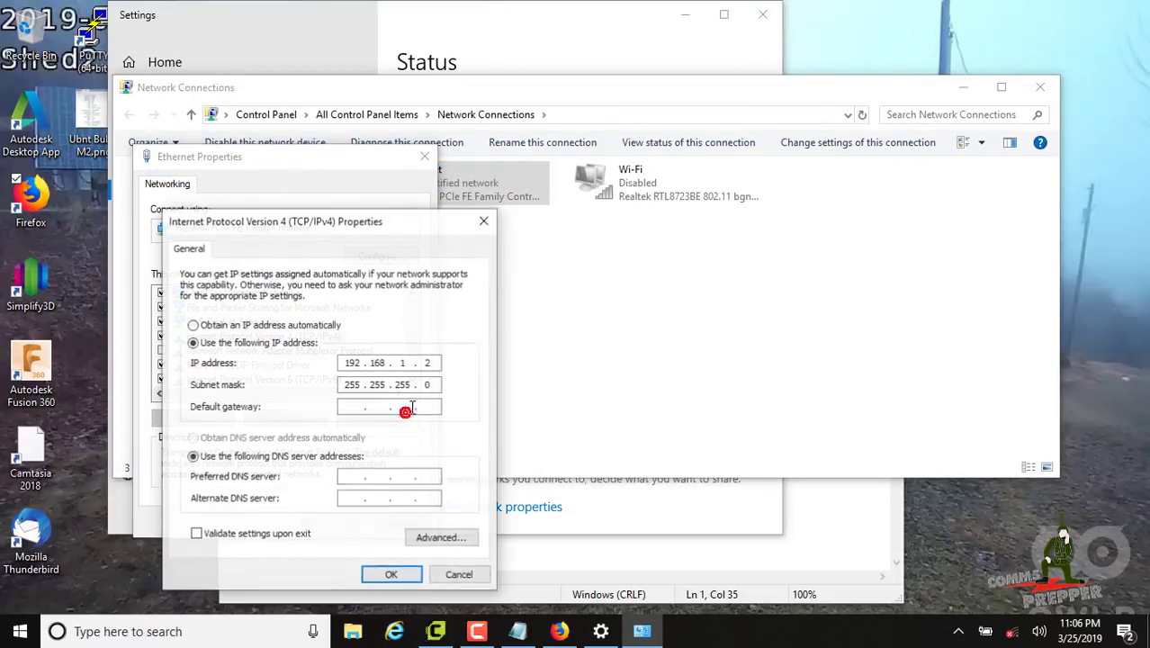
{"action": "left_click", "coordinate": [215, 324]}
{"action": "left_click", "coordinate": [396, 575]}
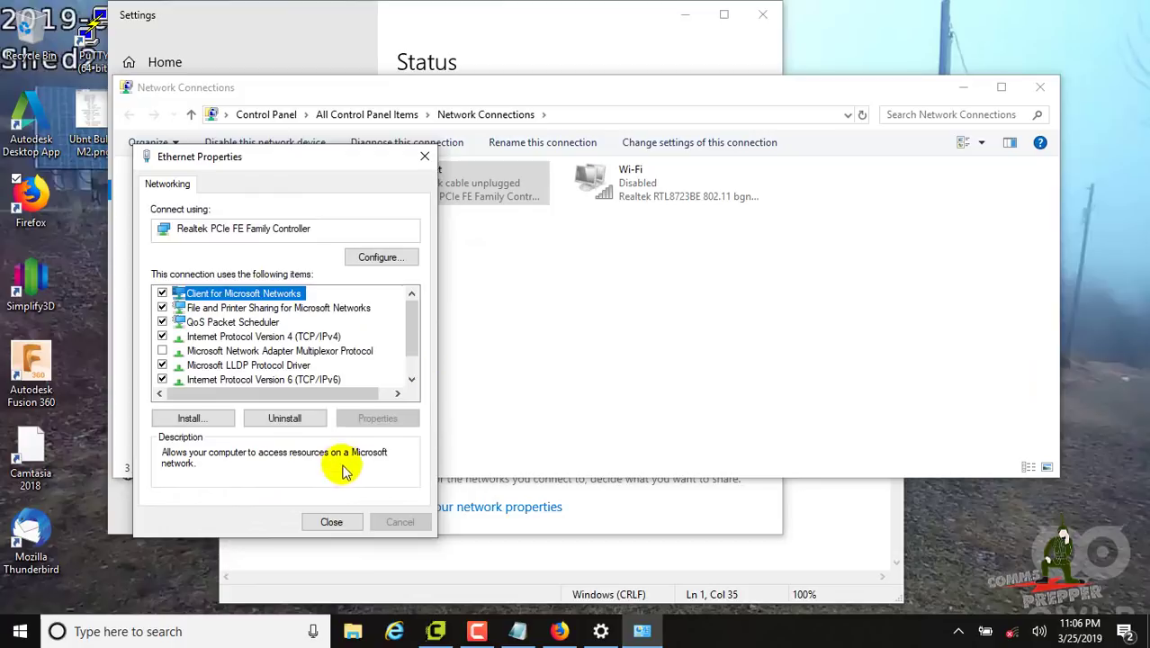
{"action": "left_click", "coordinate": [331, 522]}
Disable and re-enable the Ethernet adapter, then close Network Connections
{"action": "right_click", "coordinate": [447, 205]}
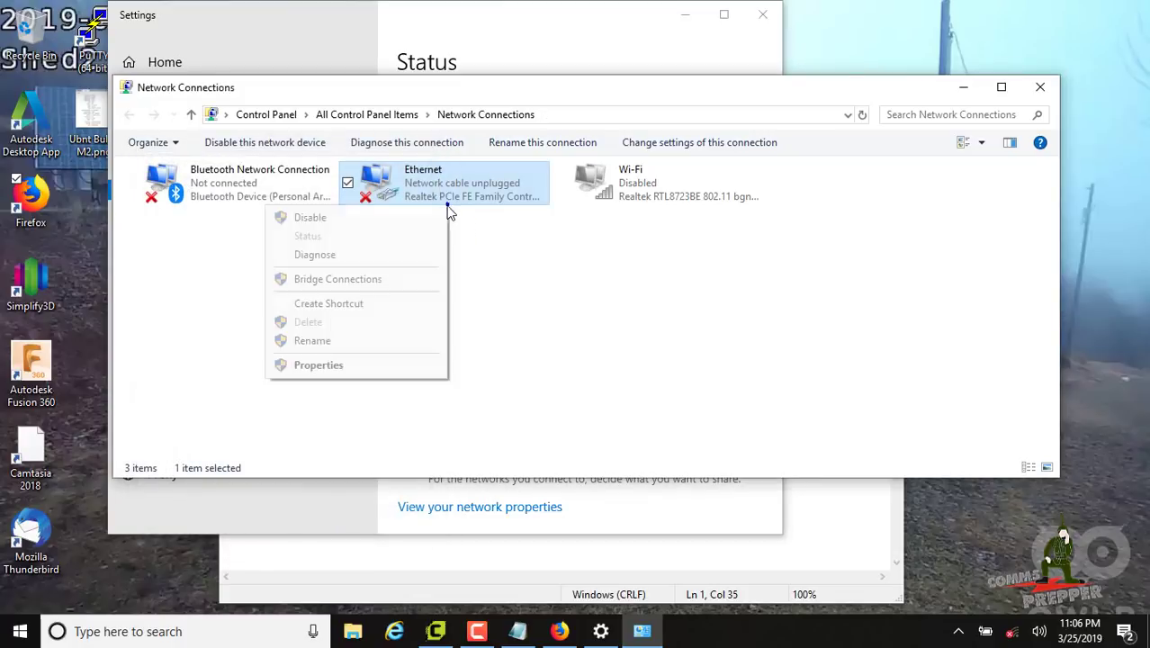
{"action": "left_click", "coordinate": [407, 216]}
{"action": "right_click", "coordinate": [436, 185]}
{"action": "left_click", "coordinate": [404, 204]}
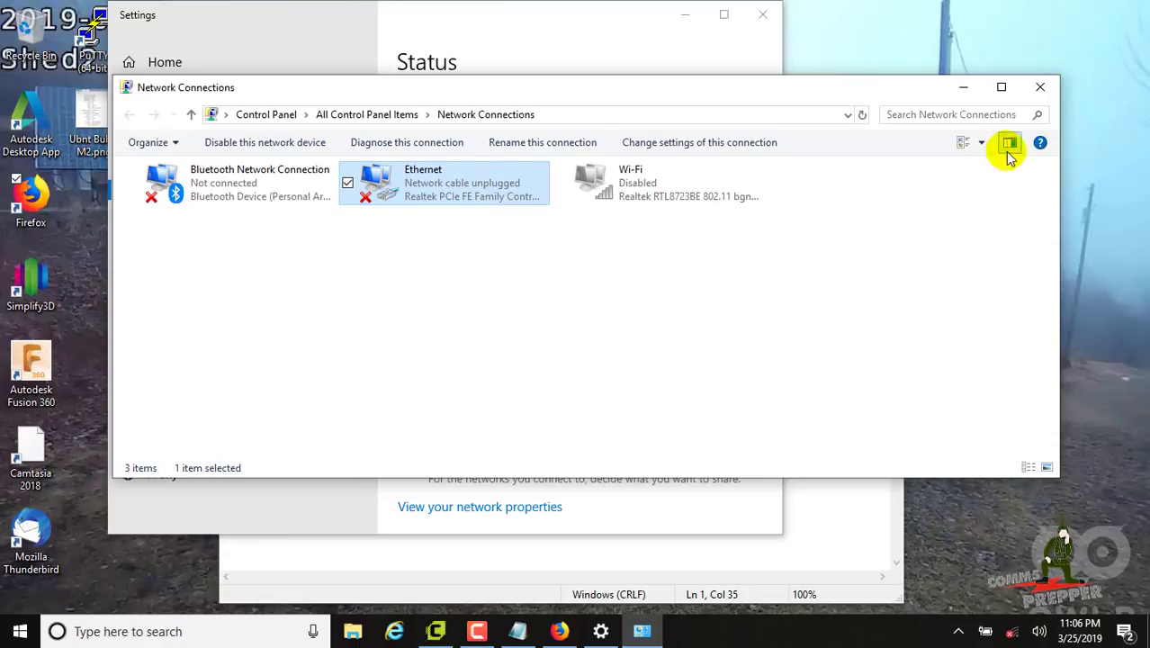
{"action": "left_click", "coordinate": [1039, 87]}
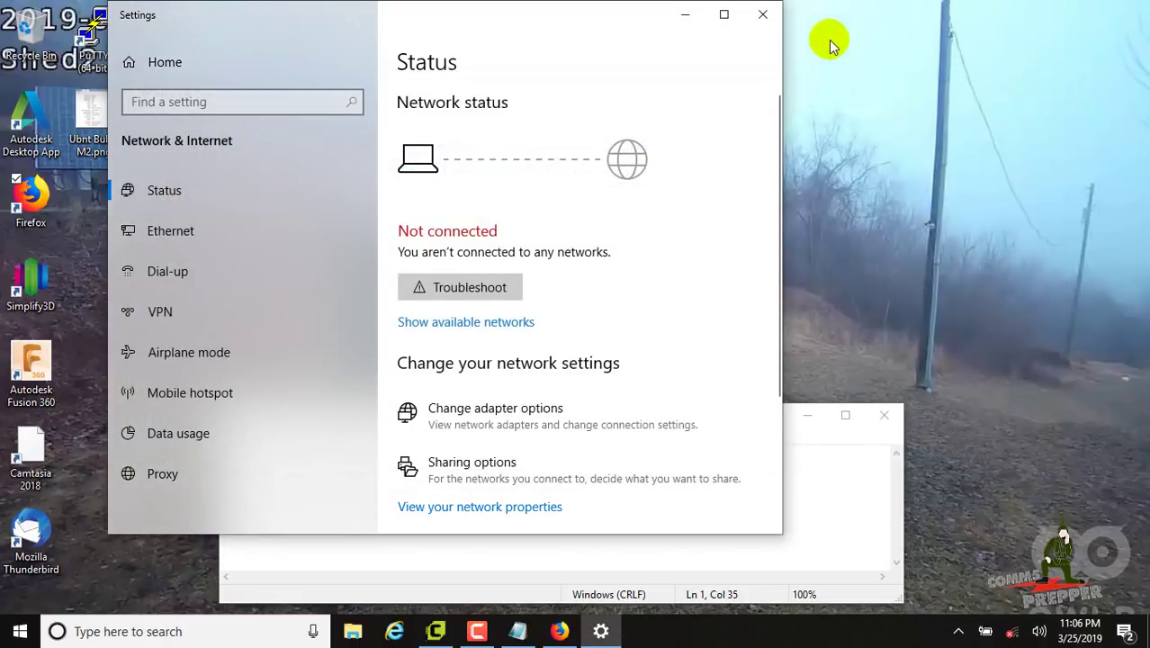
{"action": "left_click", "coordinate": [762, 15]}
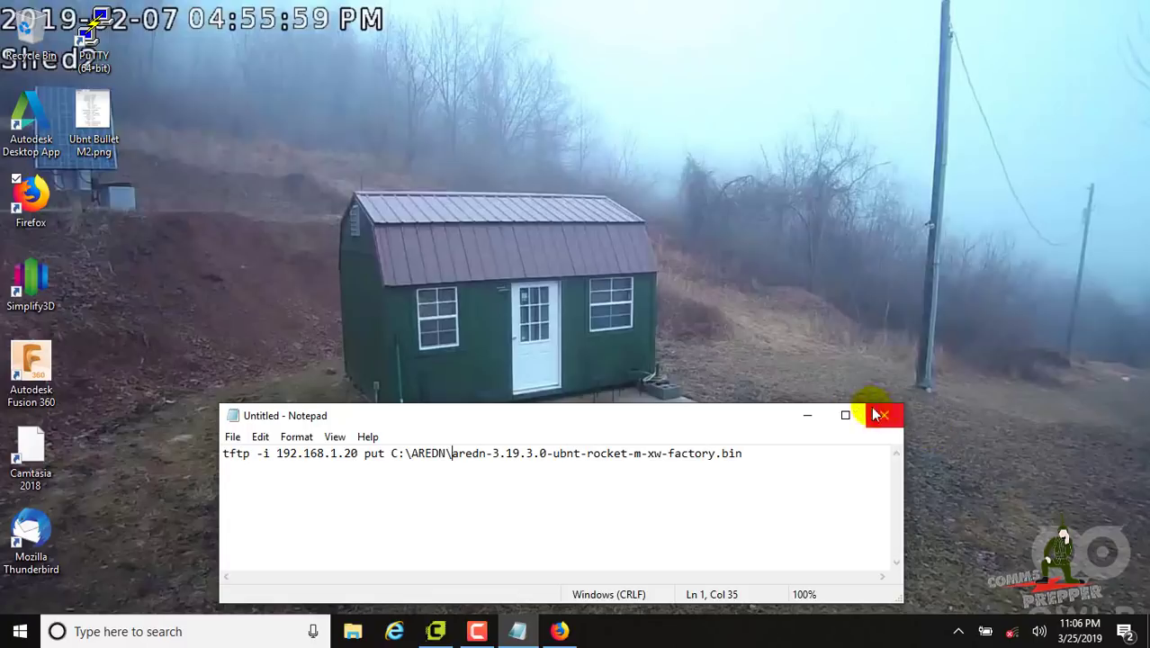
{"action": "left_click", "coordinate": [812, 415]}
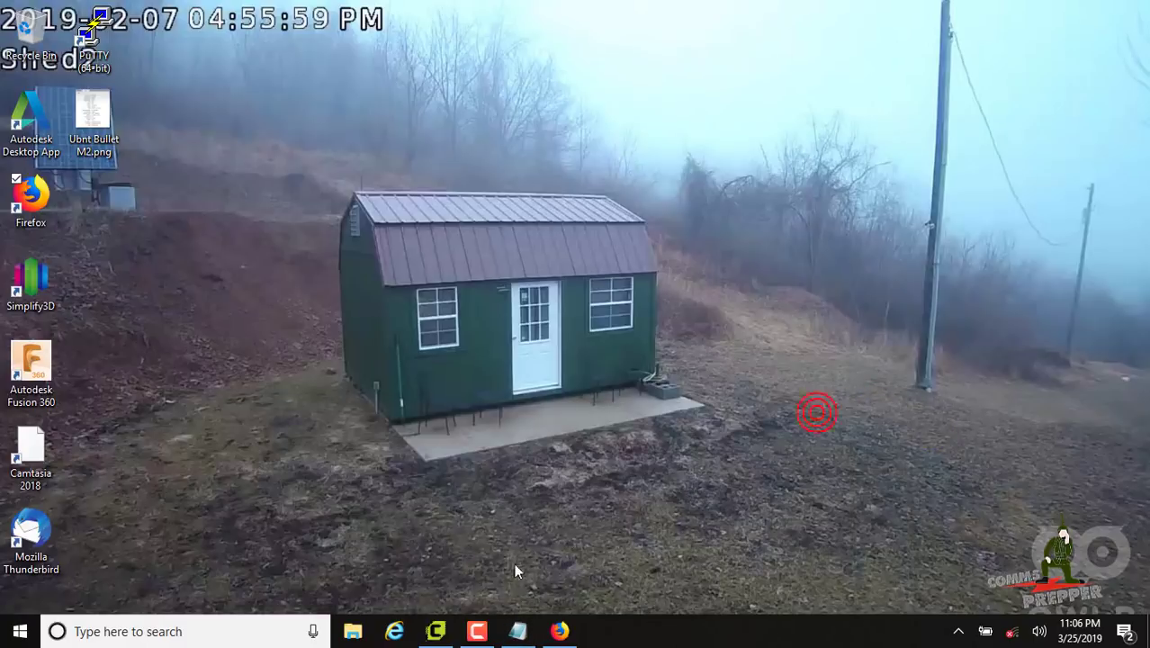
{"action": "left_click", "coordinate": [394, 631]}
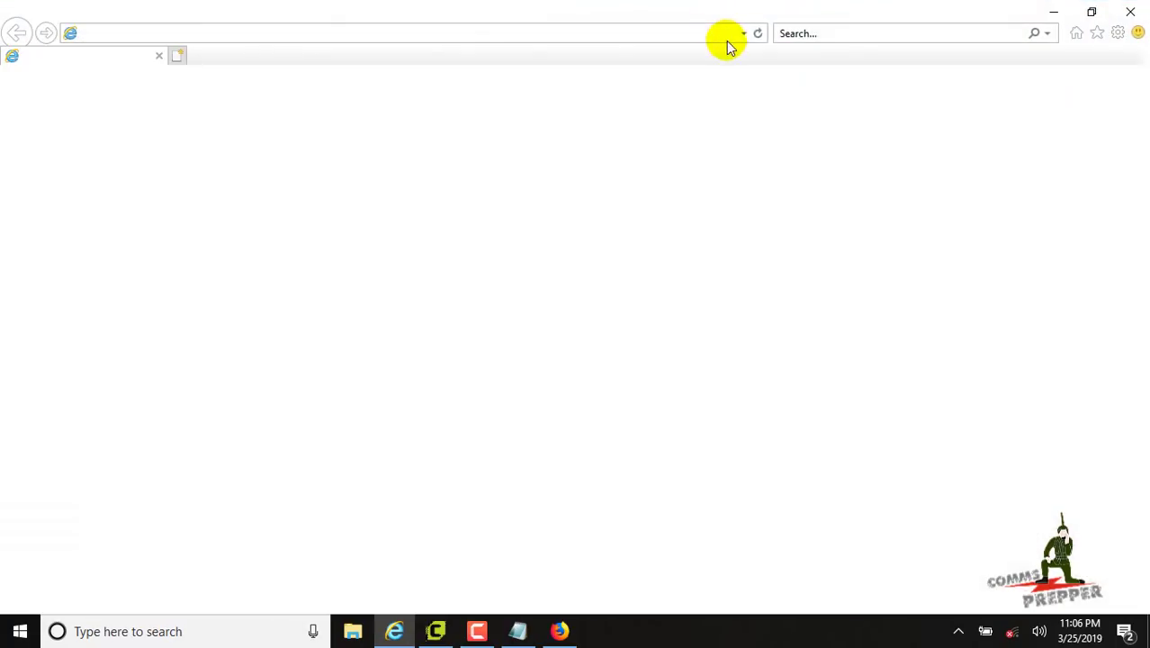
{"action": "left_click", "coordinate": [270, 31]}
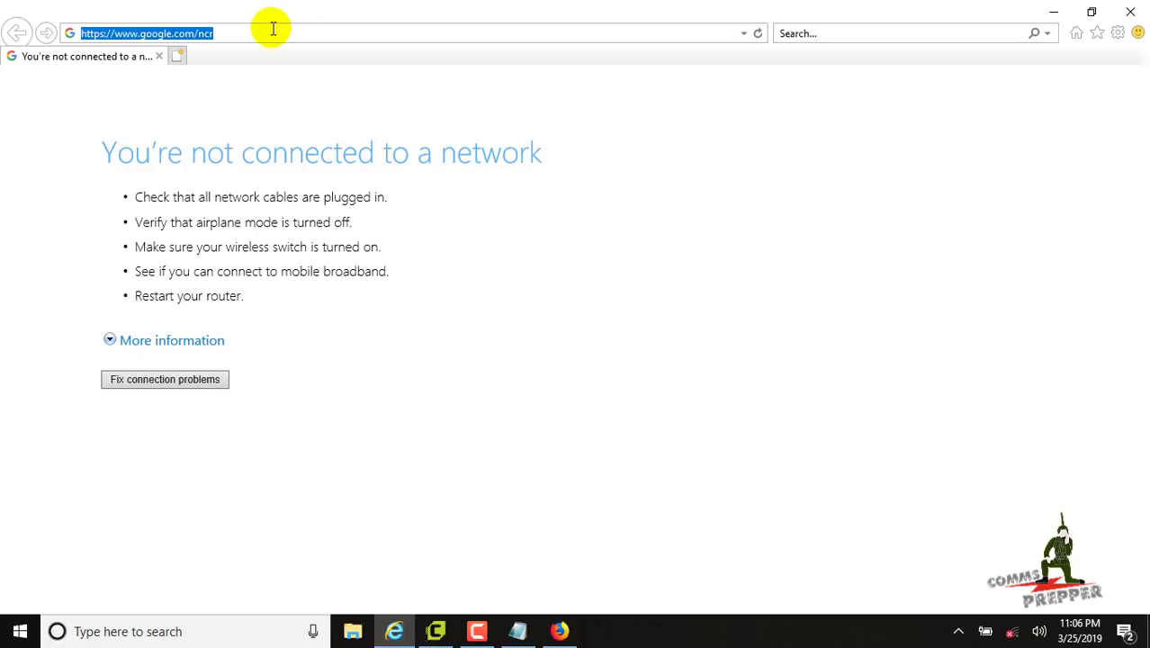
{"action": "key", "text": "BackSpace"}
{"action": "type", "text": "http://localnode.local.mesh:8080"}
{"action": "key", "text": "Return"}
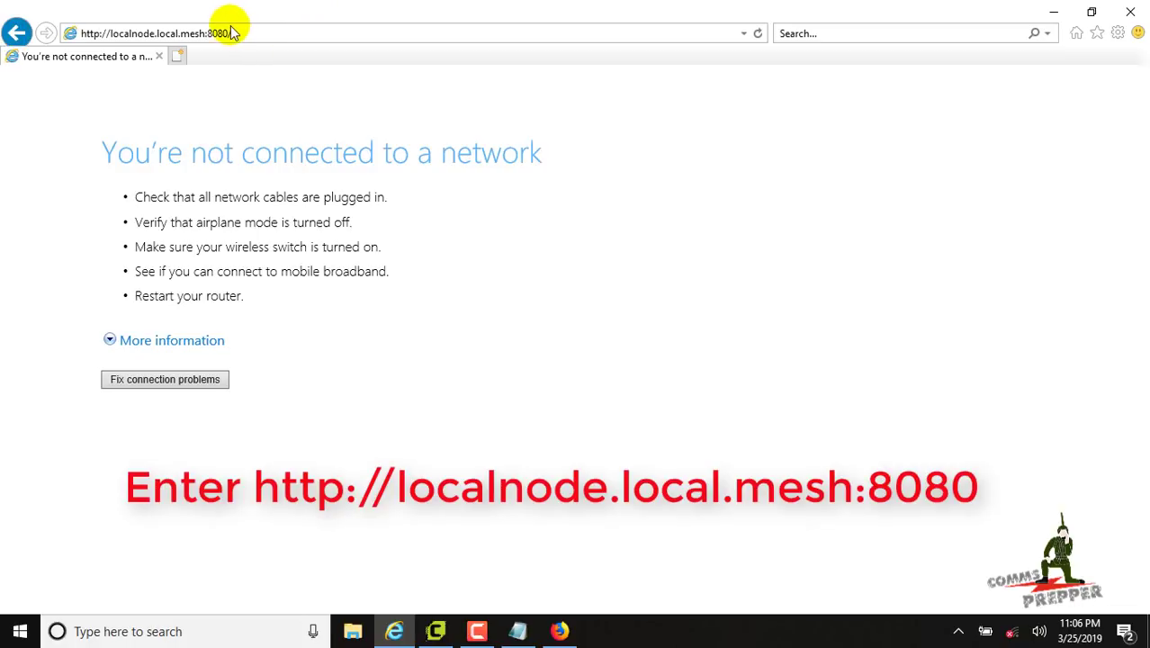
Open the node's Setup page and sign in with the default credentials
{"action": "scroll", "coordinate": [767, 228], "scroll_direction": "down", "scroll_amount": 5}
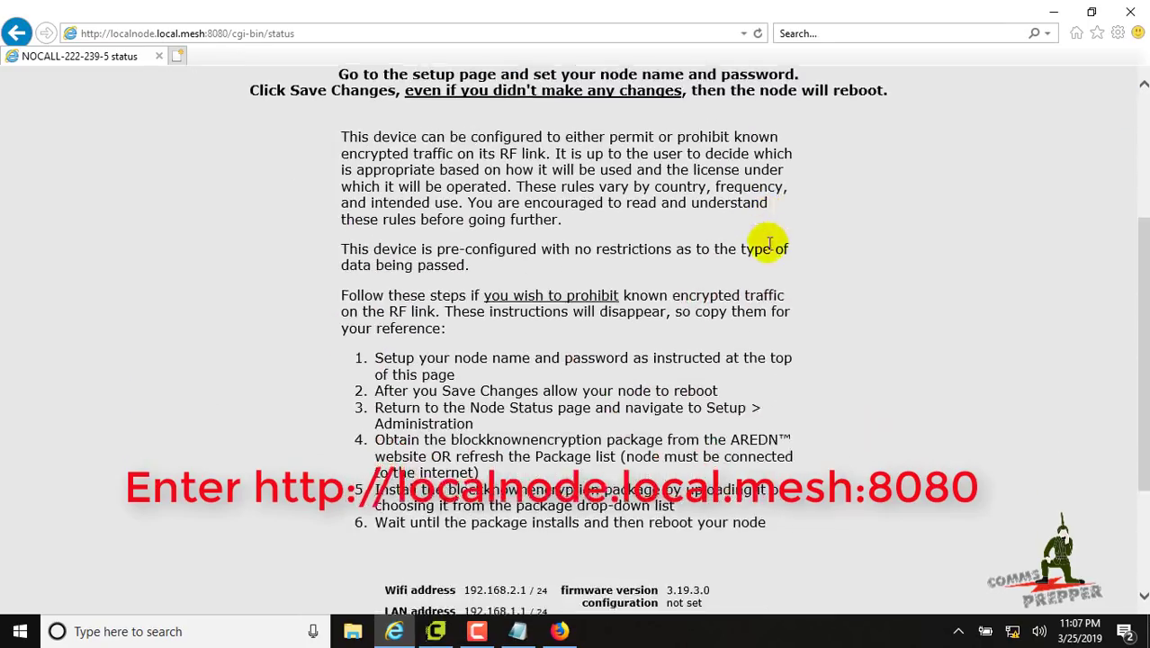
{"action": "scroll", "coordinate": [768, 249], "scroll_direction": "up", "scroll_amount": 5}
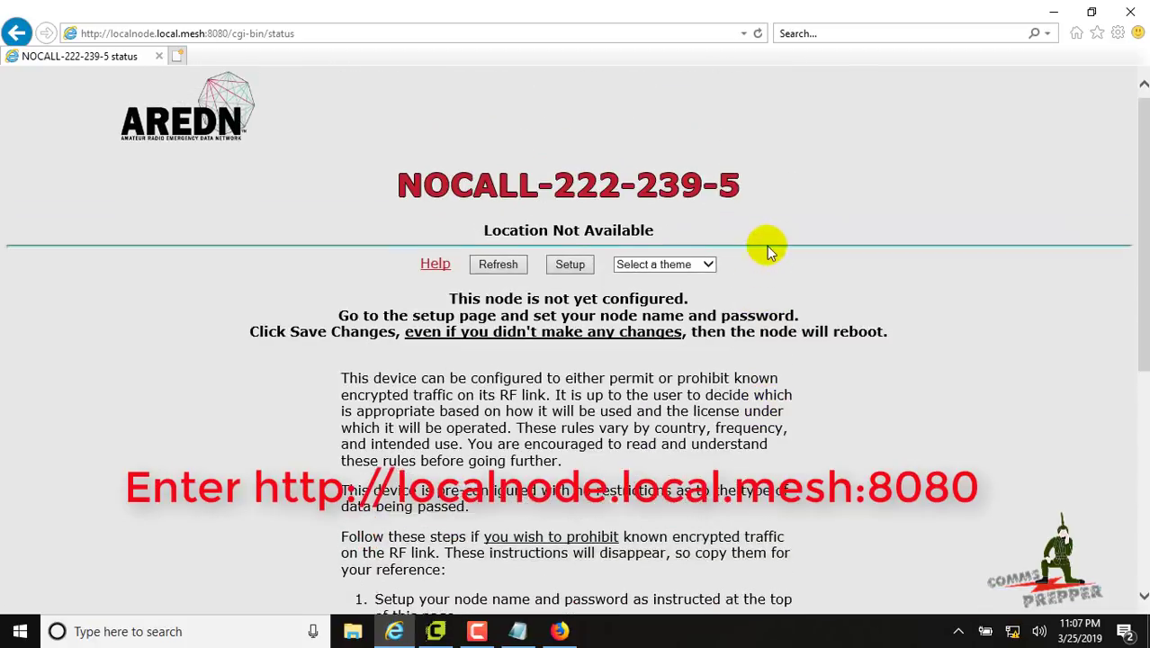
{"action": "left_click", "coordinate": [564, 267]}
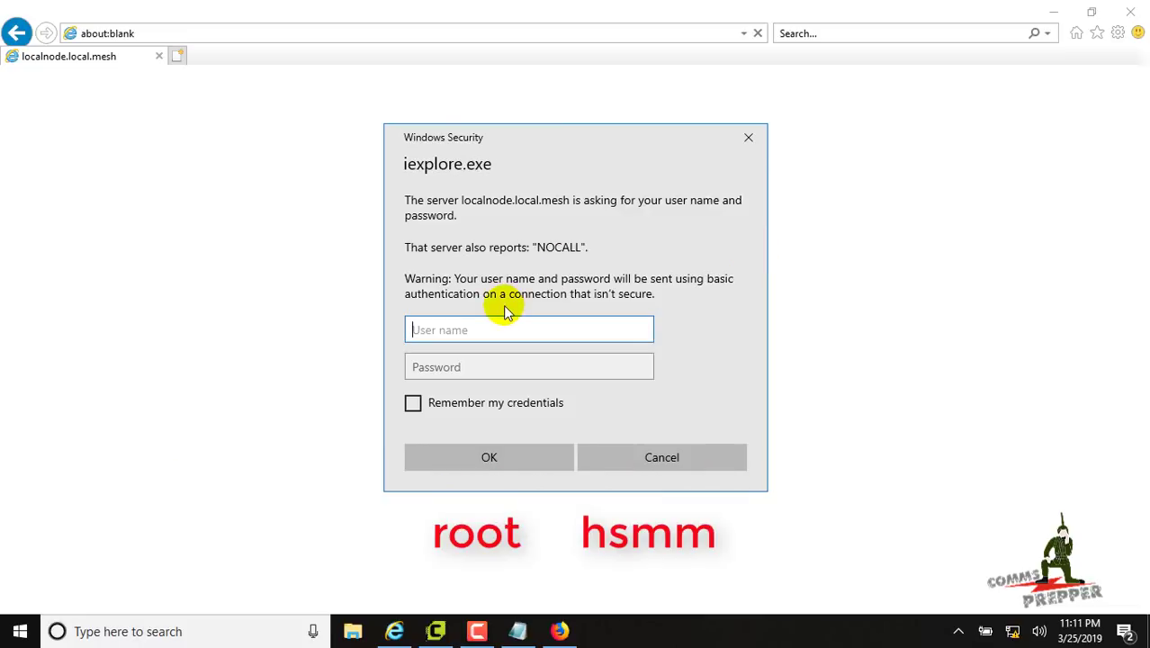
{"action": "key", "text": "Tab"}
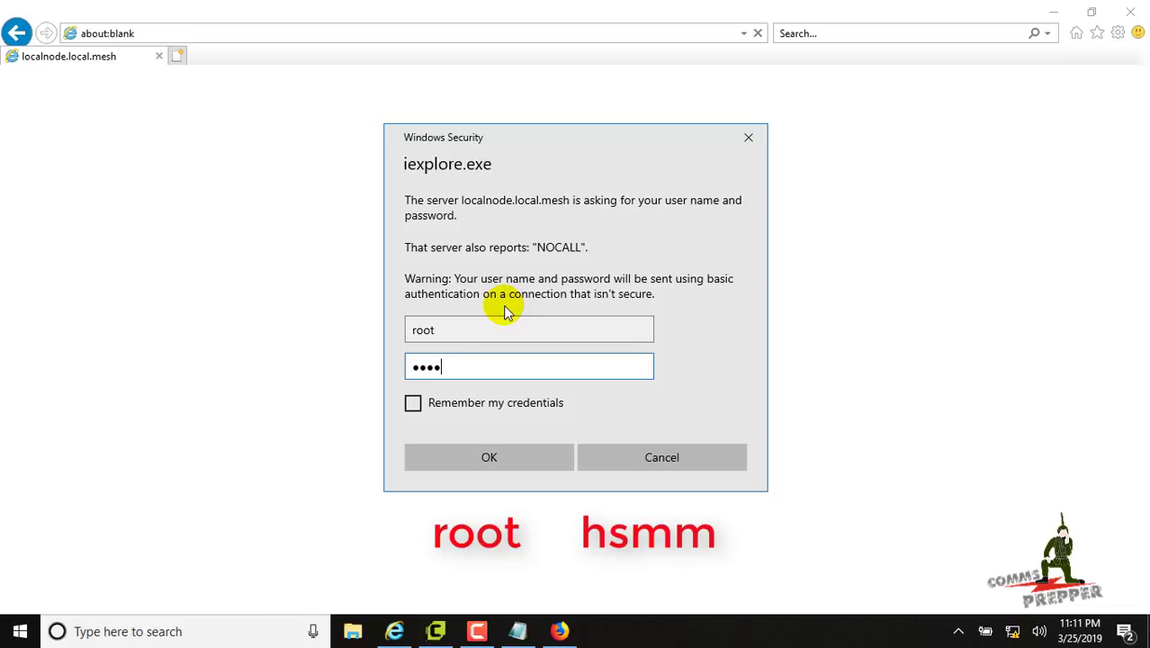
{"action": "type", "text": "hsmm"}
{"action": "left_click", "coordinate": [485, 455]}
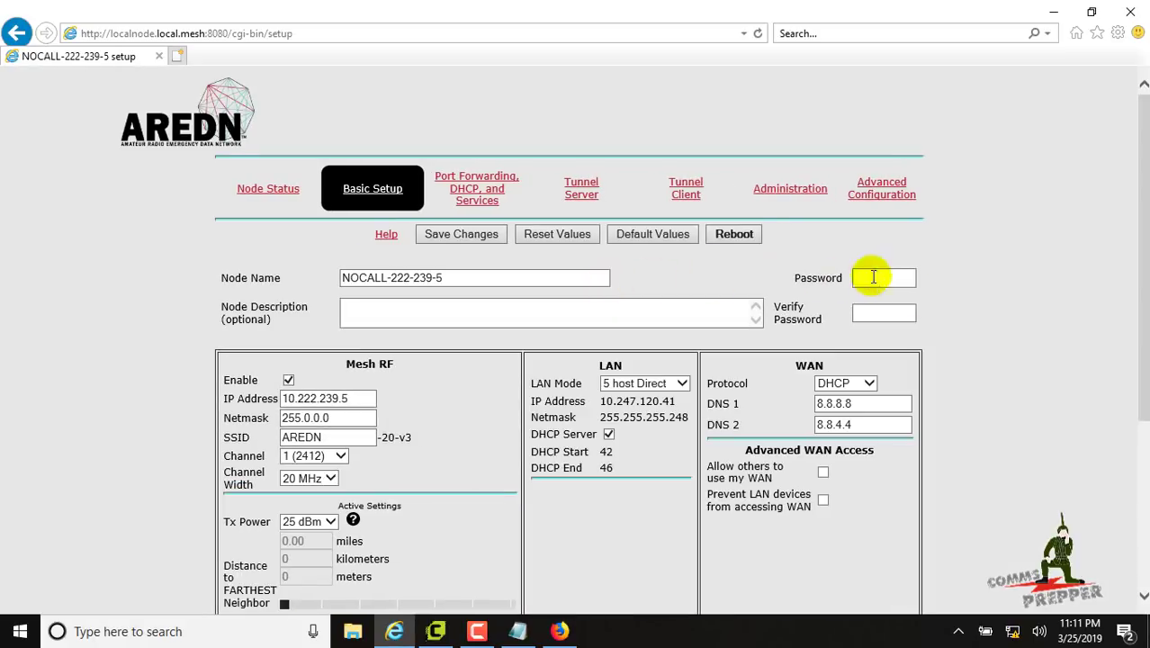
Replace the node name with K1DOS-4
{"action": "triple_click", "coordinate": [487, 273]}
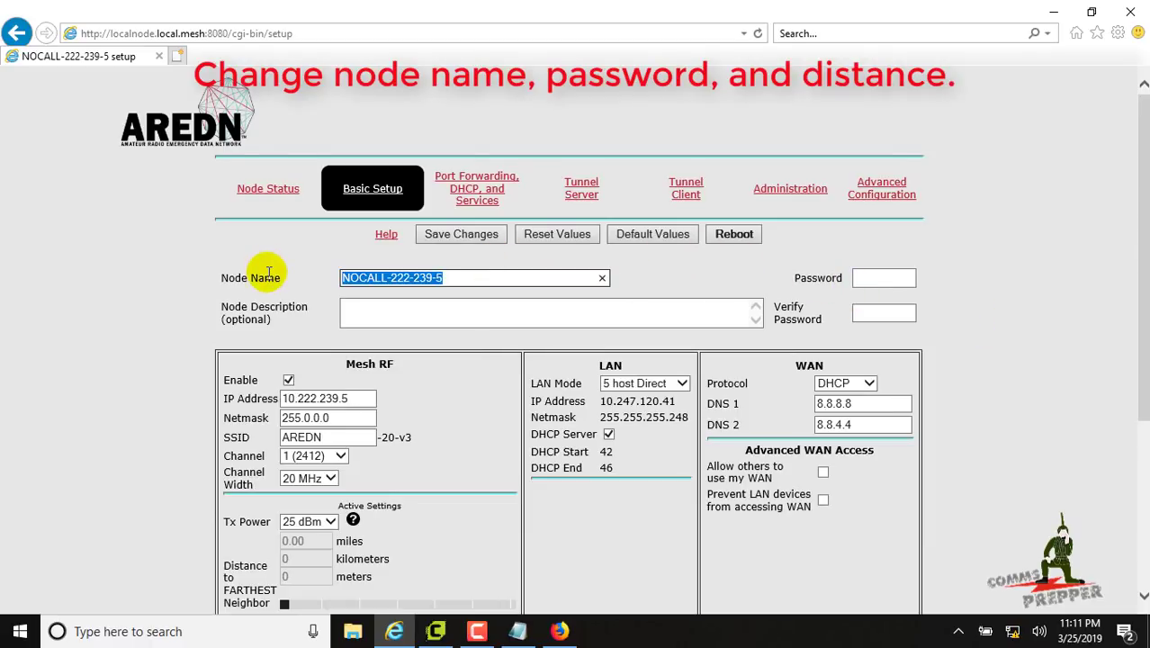
{"action": "type", "text": "K1D"}
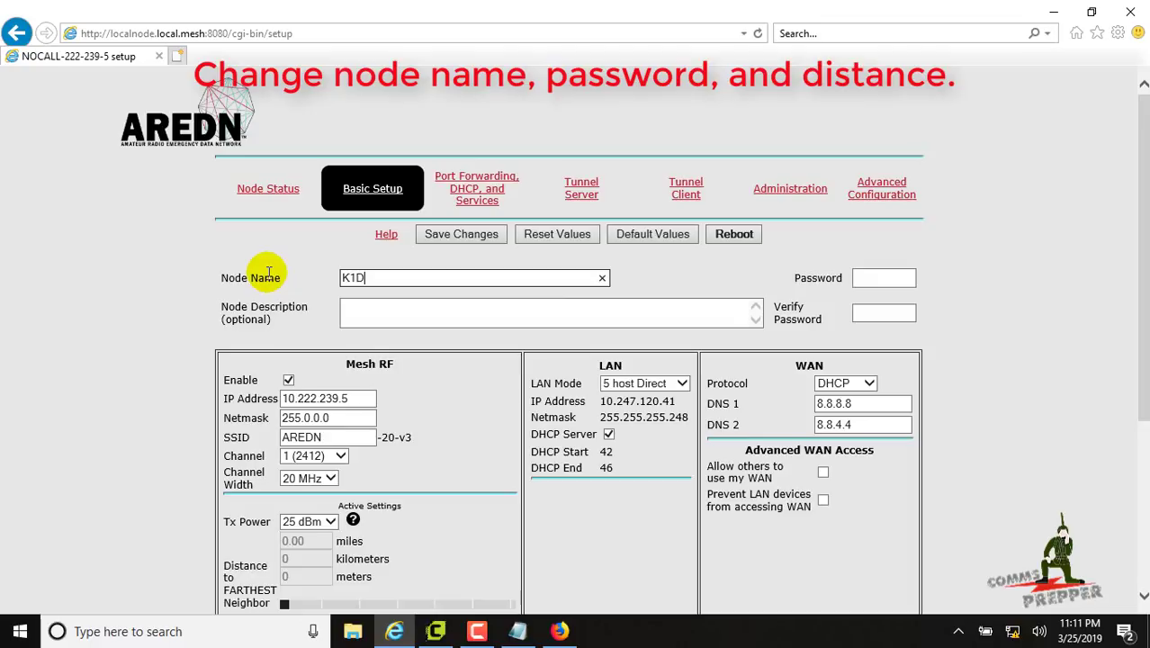
{"action": "type", "text": "OS-4"}
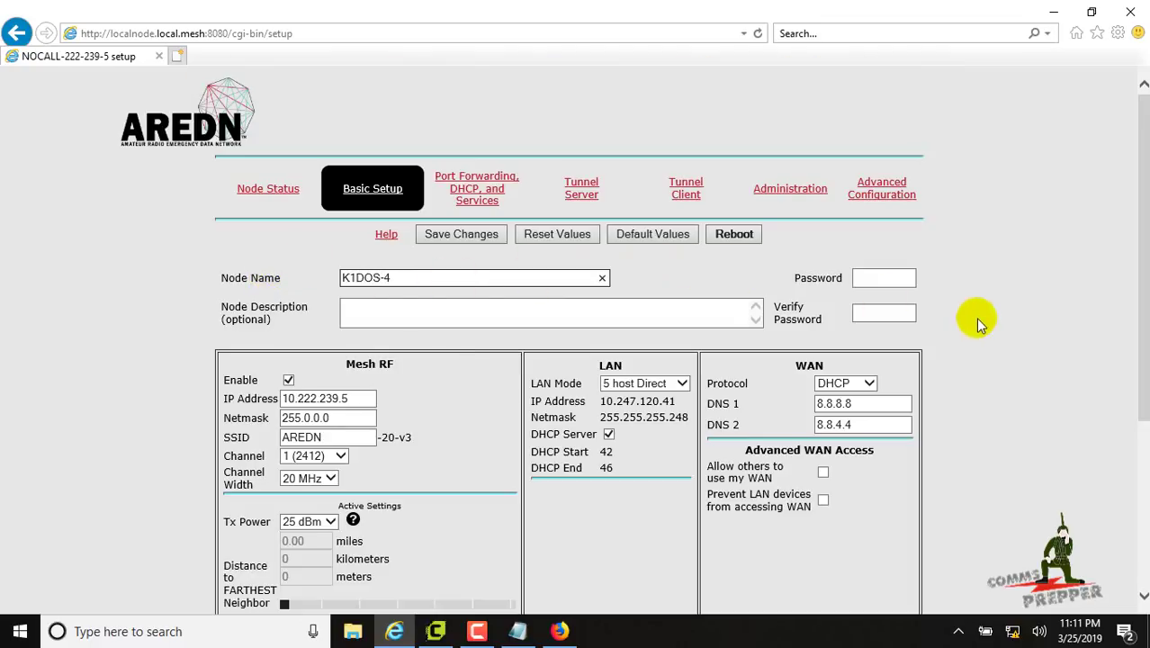
{"action": "scroll", "coordinate": [991, 318], "scroll_direction": "down", "scroll_amount": 3}
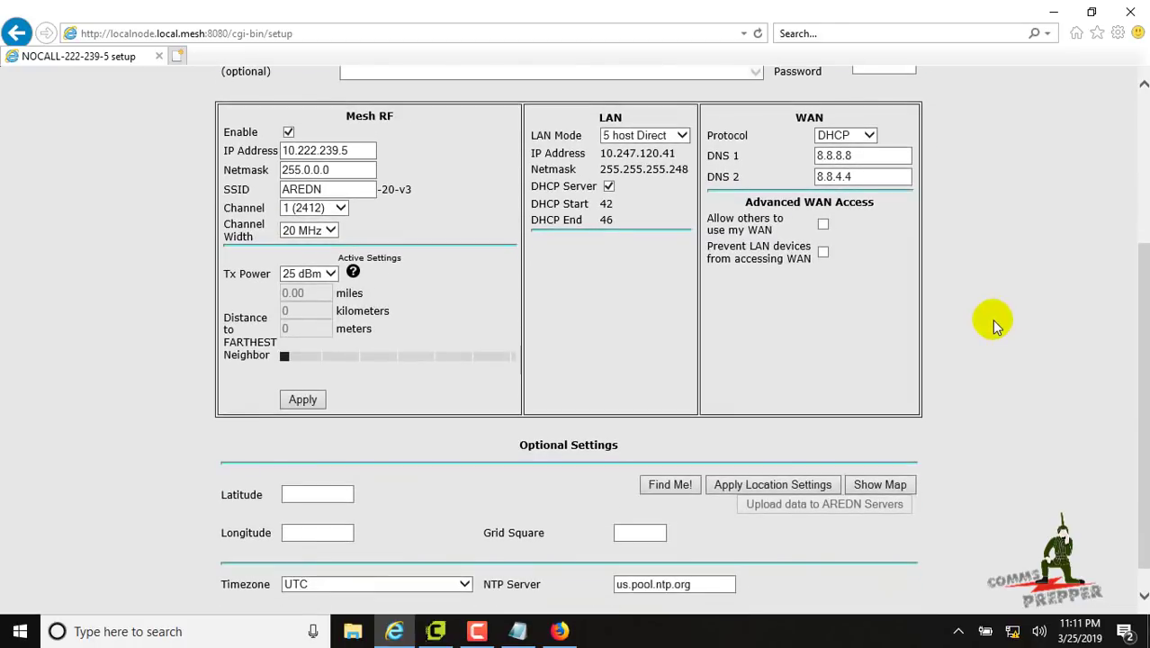
{"action": "scroll", "coordinate": [993, 325], "scroll_direction": "up", "scroll_amount": 3}
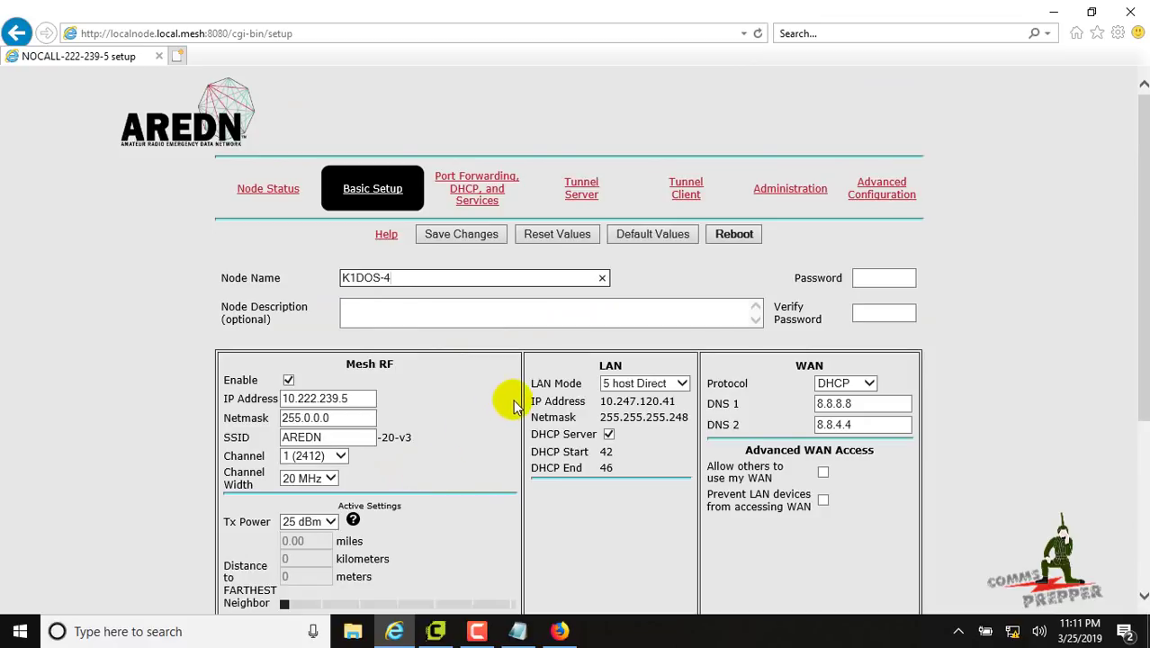
{"action": "left_click", "coordinate": [469, 236]}
Enter and confirm a new node password, then save the settings
{"action": "left_click", "coordinate": [874, 324]}
{"action": "type", "text": "p"}
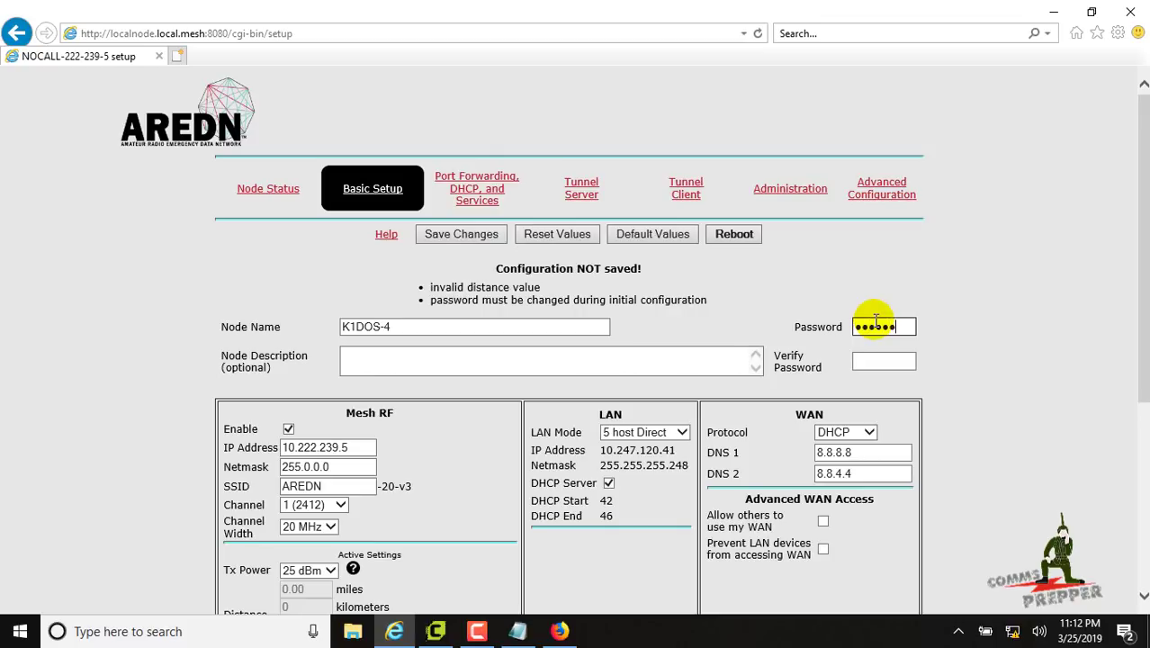
{"action": "key", "text": "Tab"}
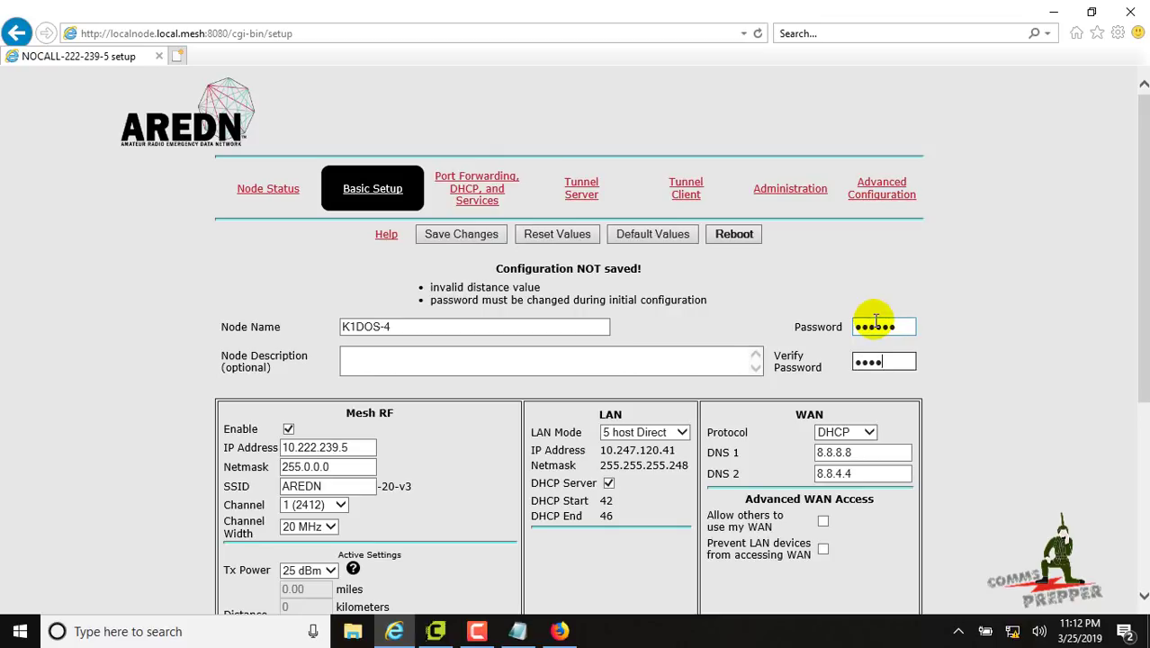
{"action": "left_click", "coordinate": [456, 225]}
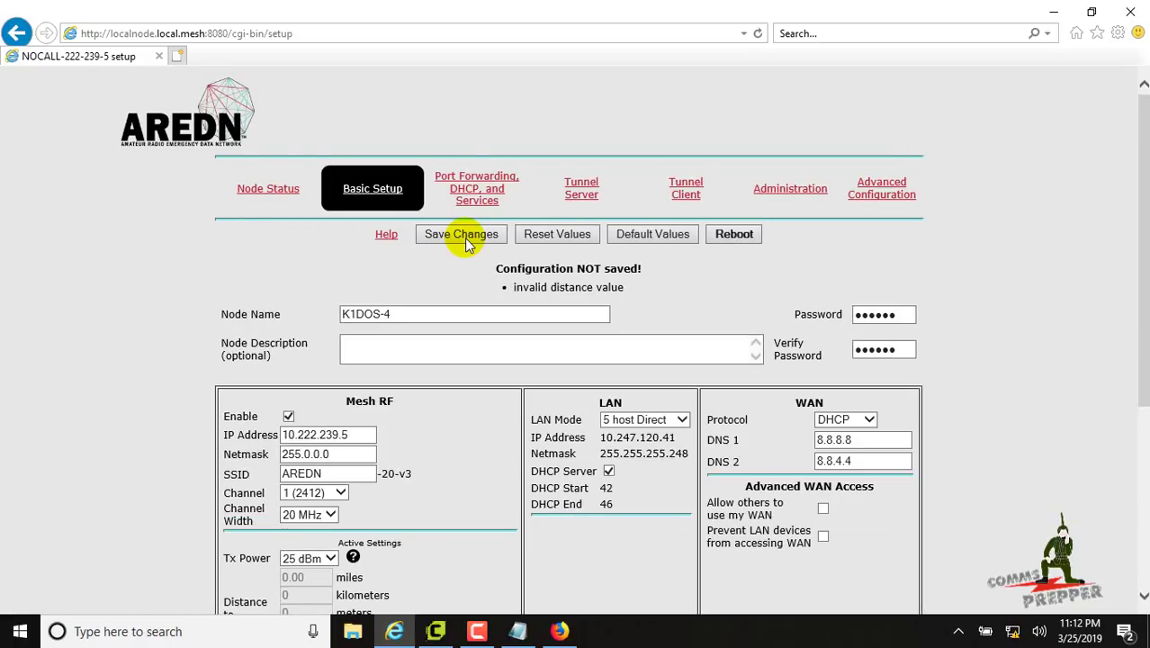
Decline remembering form entries and set the distance slider to 13 km, then apply
{"action": "scroll", "coordinate": [536, 396], "scroll_direction": "down", "scroll_amount": 3}
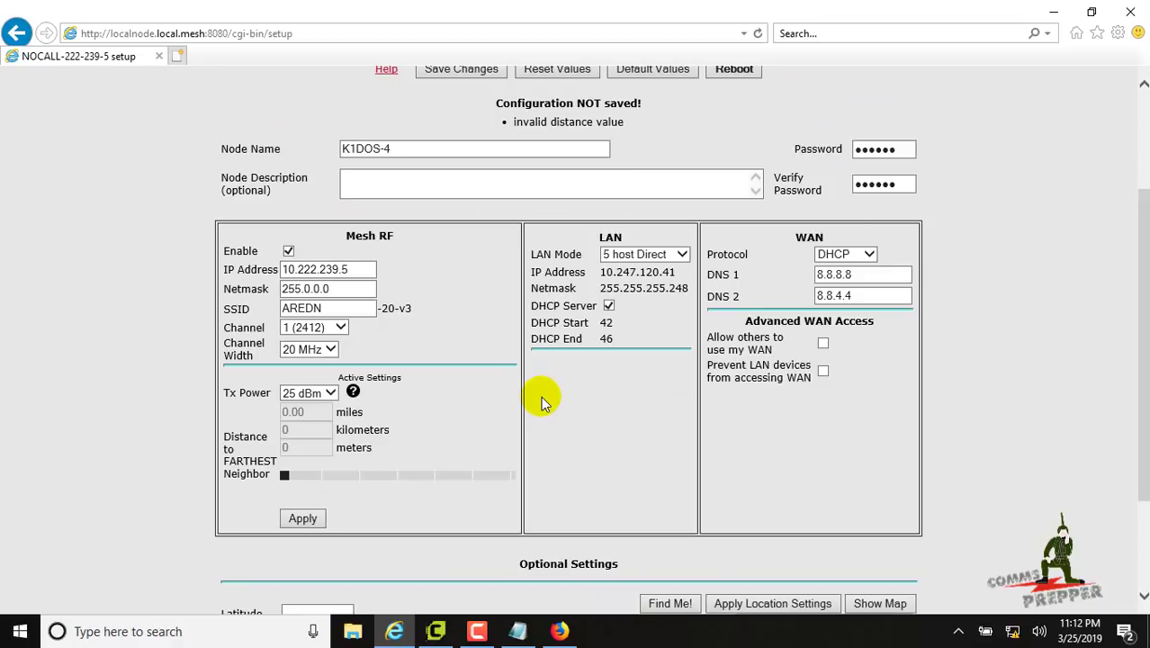
{"action": "scroll", "coordinate": [543, 400], "scroll_direction": "up", "scroll_amount": 1}
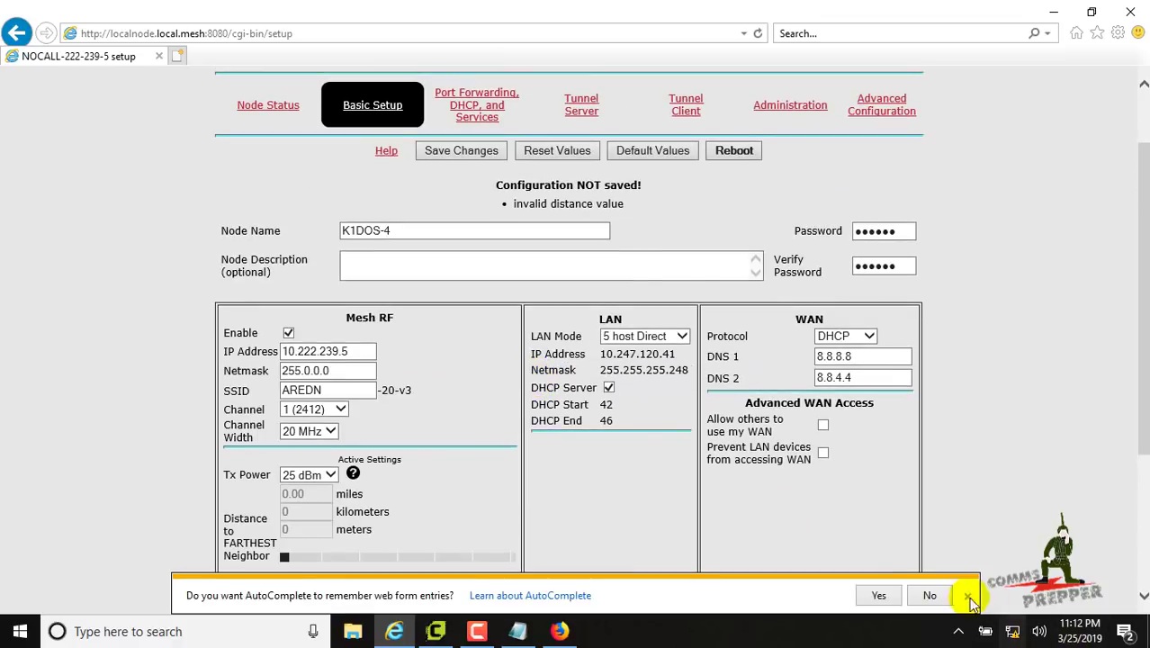
{"action": "left_click", "coordinate": [968, 598]}
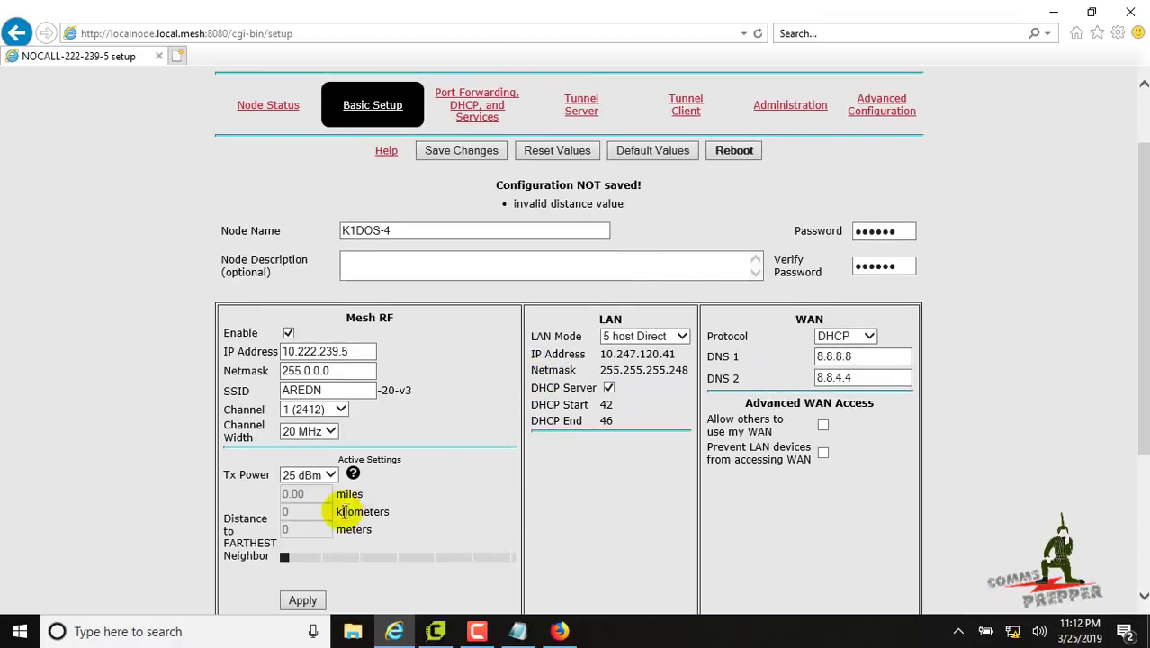
{"action": "left_click_drag", "start_coordinate": [284, 555], "coordinate": [304, 558]}
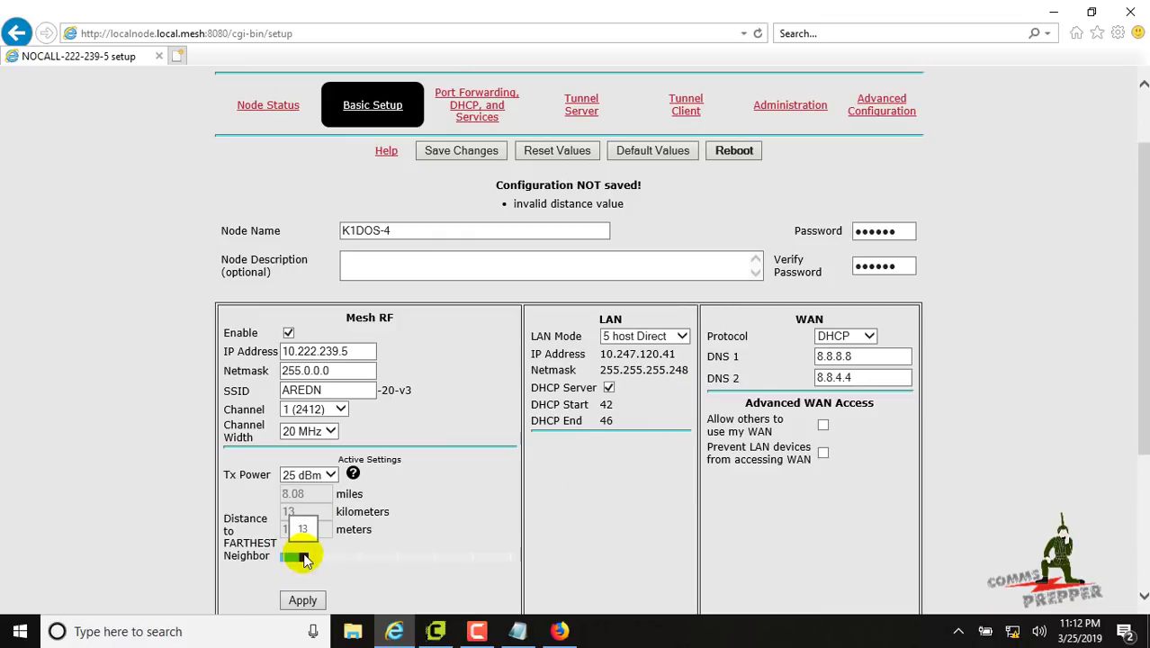
{"action": "left_click", "coordinate": [302, 600]}
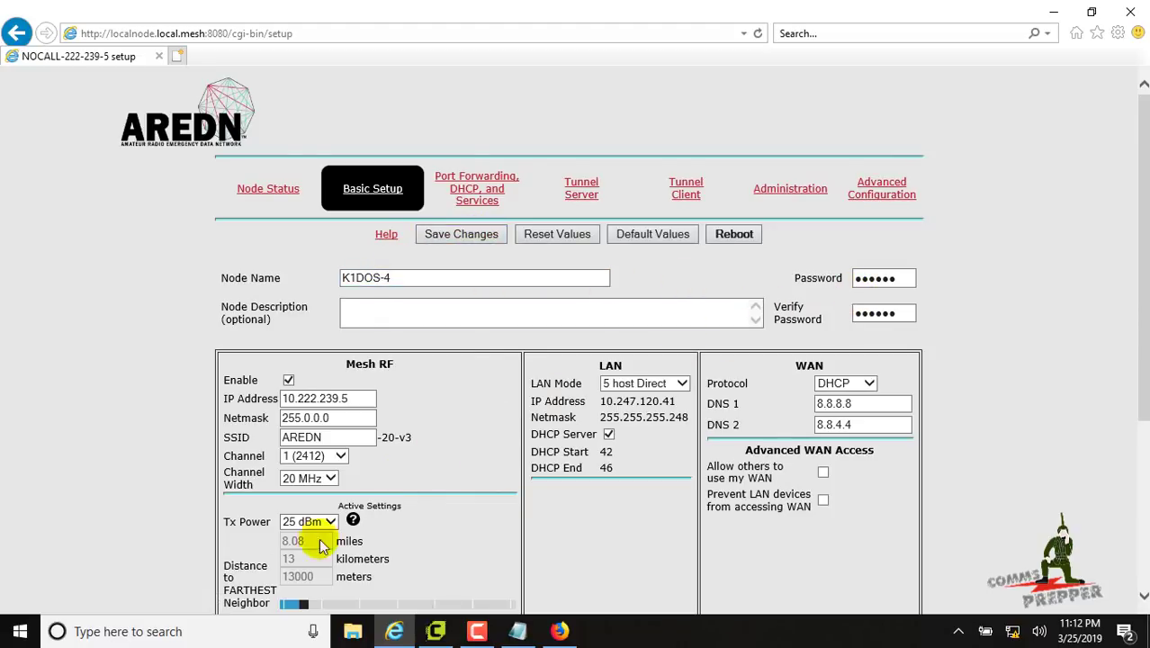
Save the node configuration and reopen Setup to get the localnode.local.mesh sign-in prompt
{"action": "left_click", "coordinate": [475, 235]}
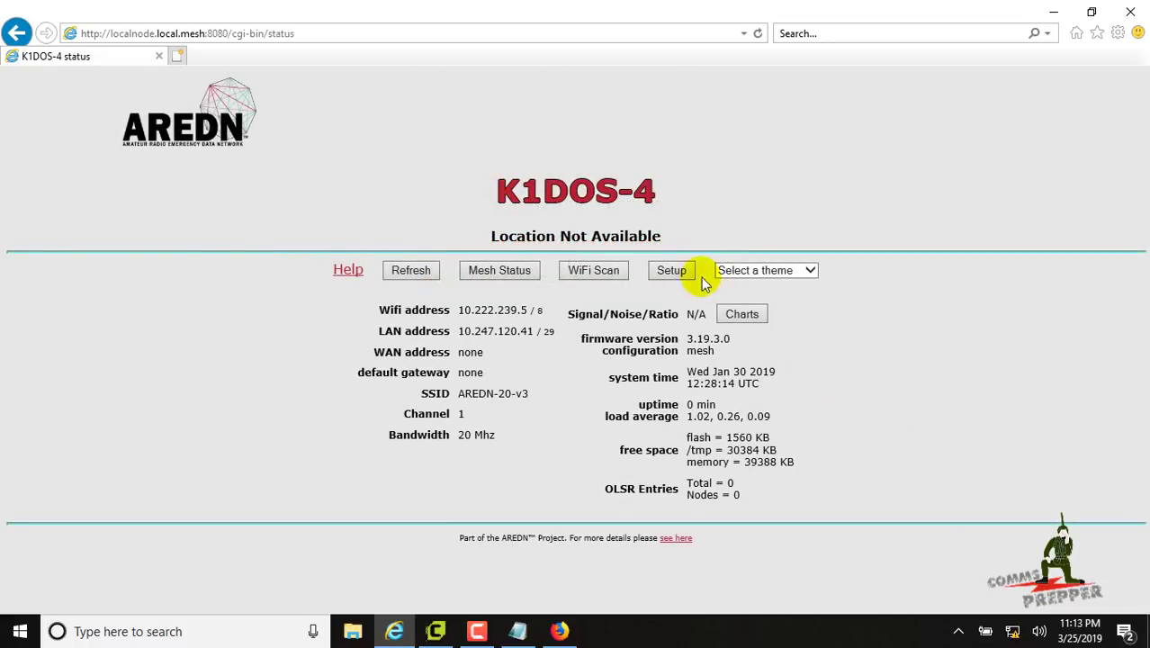
{"action": "left_click", "coordinate": [671, 270]}
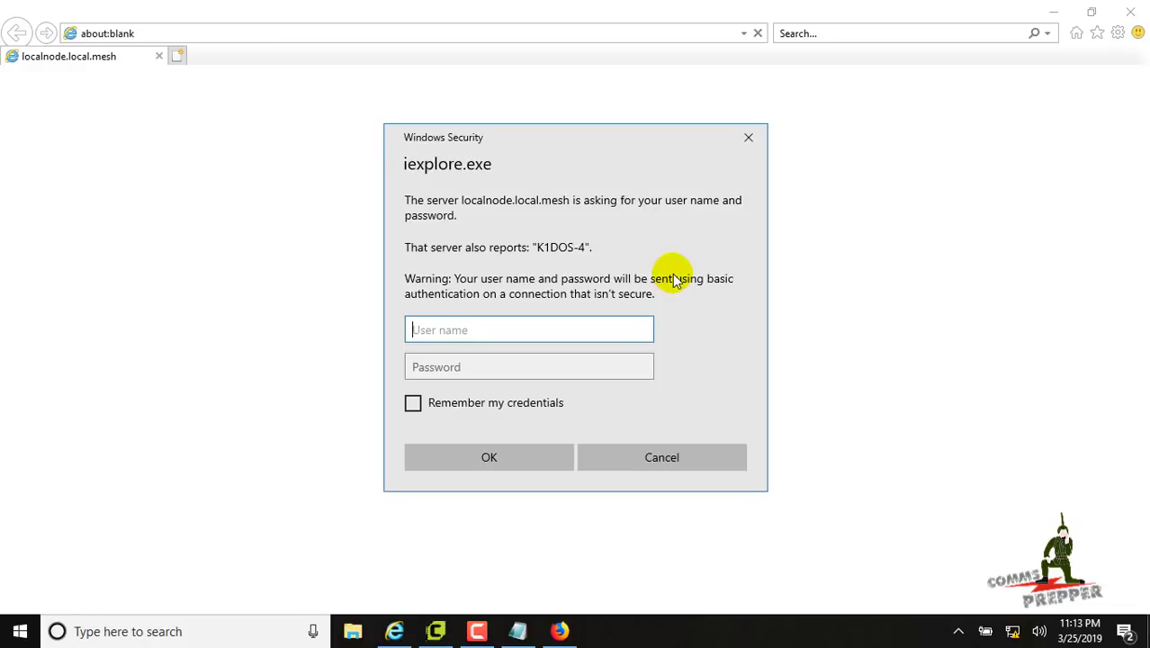